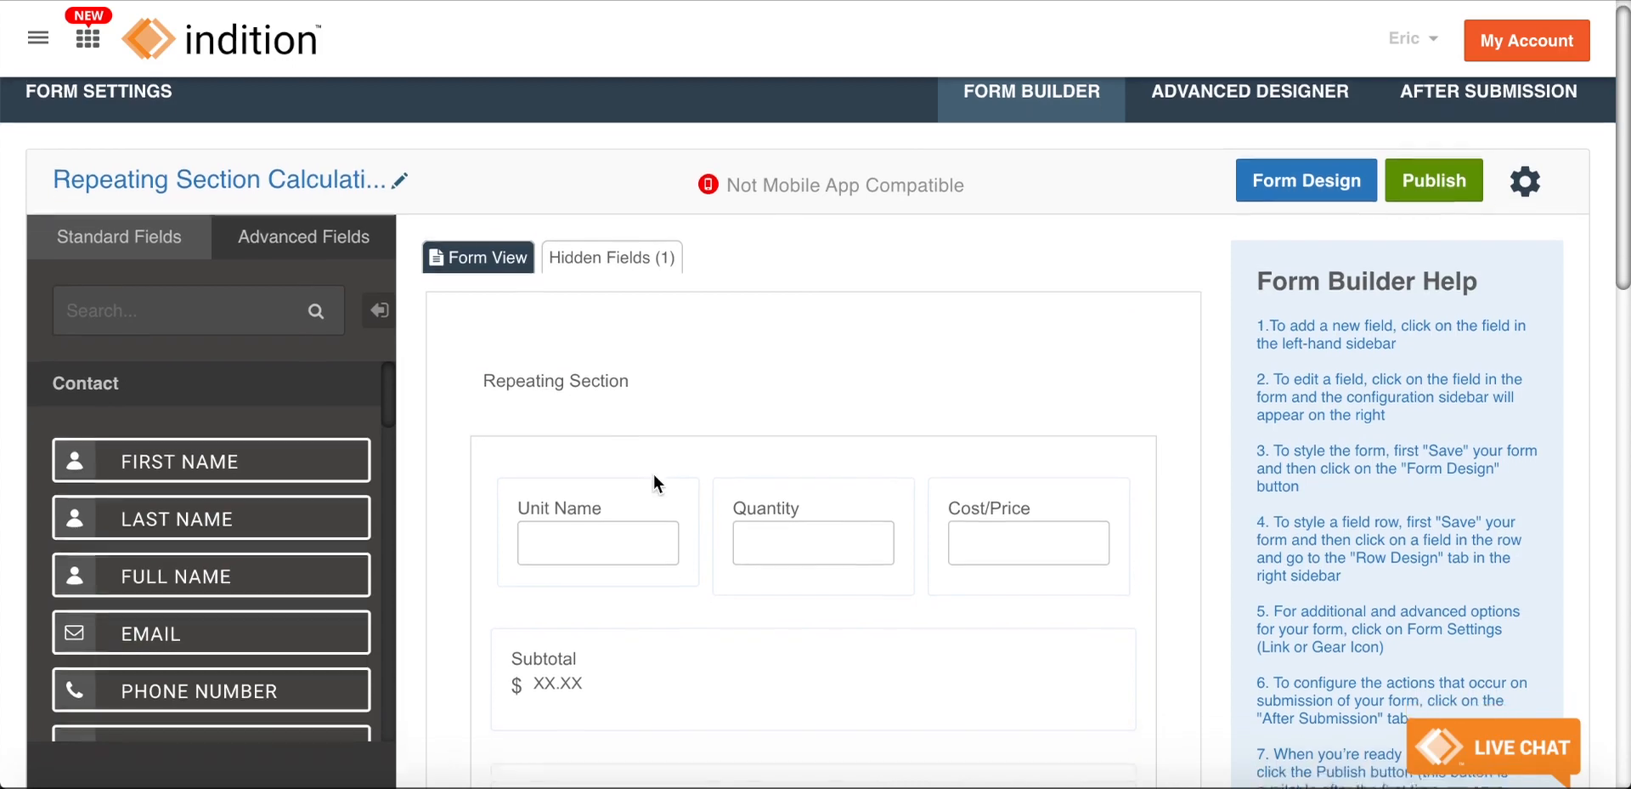
# Open the field properties of the Repeating Section and look through them down to the Calculate Total settings
pyautogui.scroll(2, 654, 477)
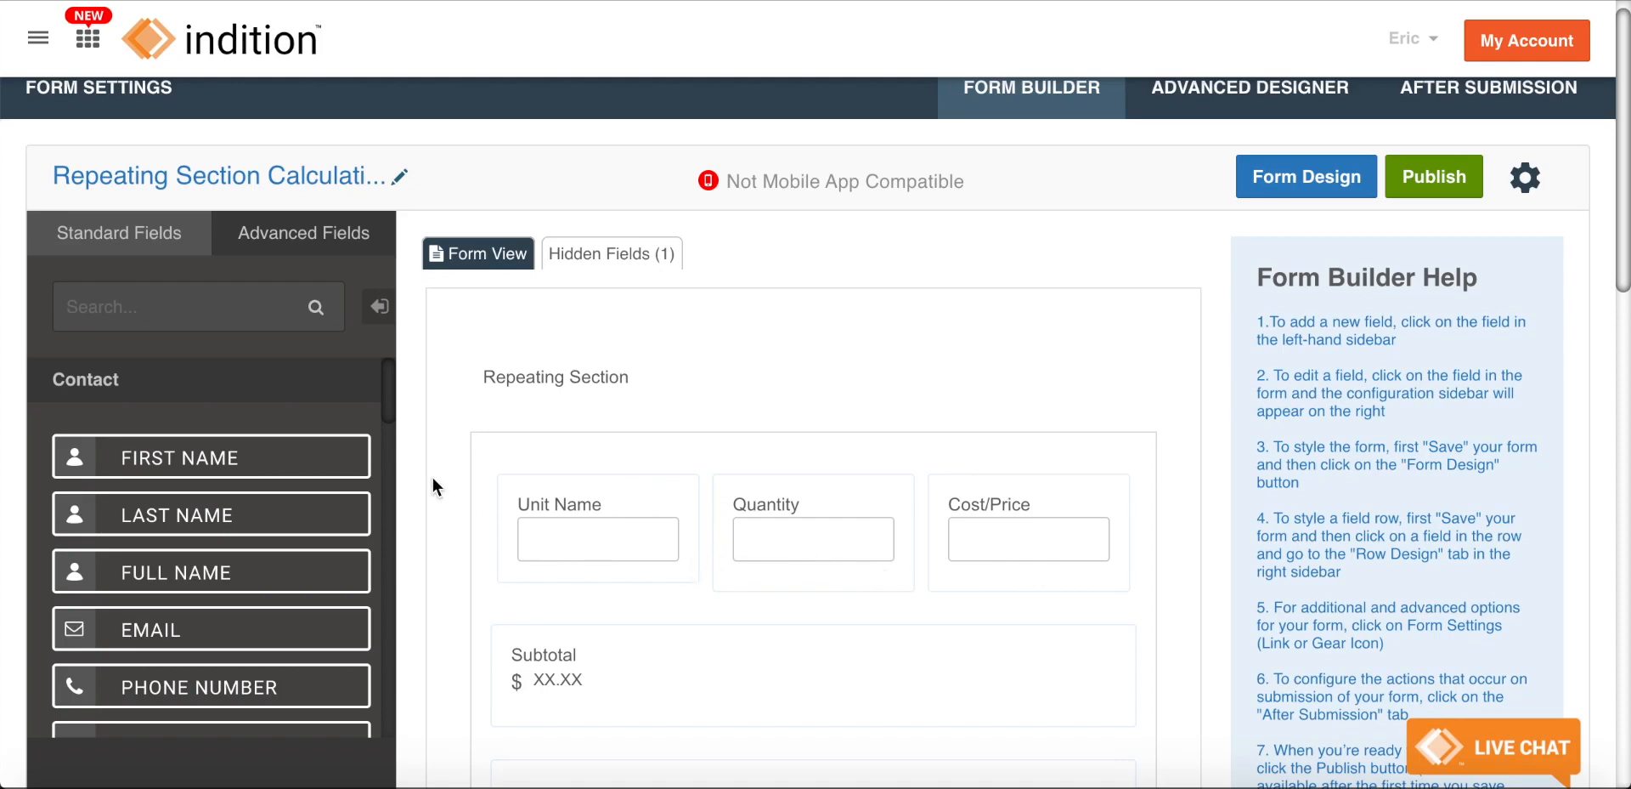
pyautogui.scroll(1, 432, 487)
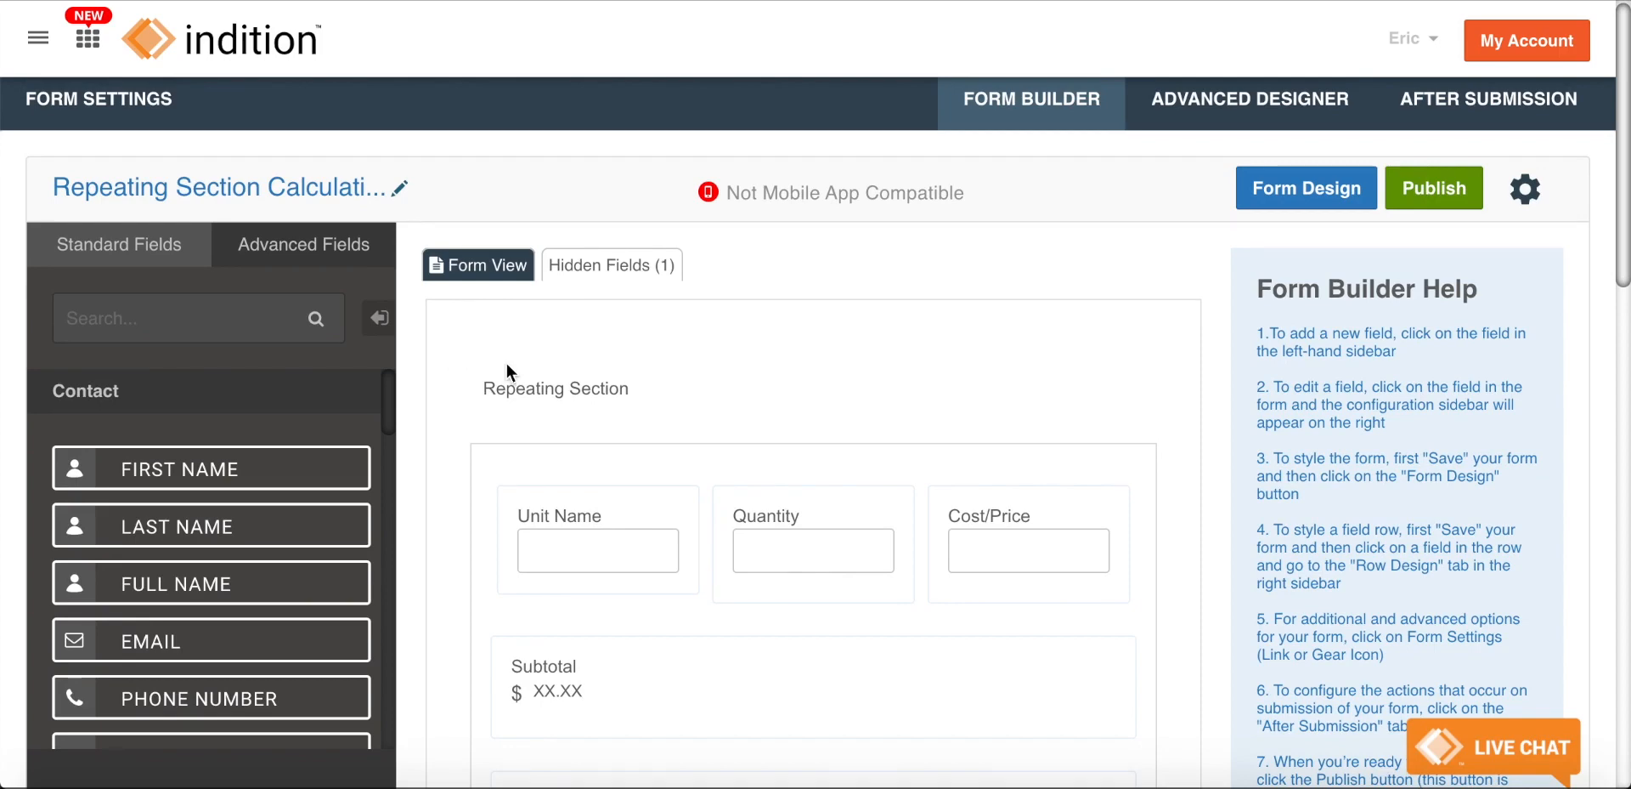
pyautogui.scroll(-3, 587, 388)
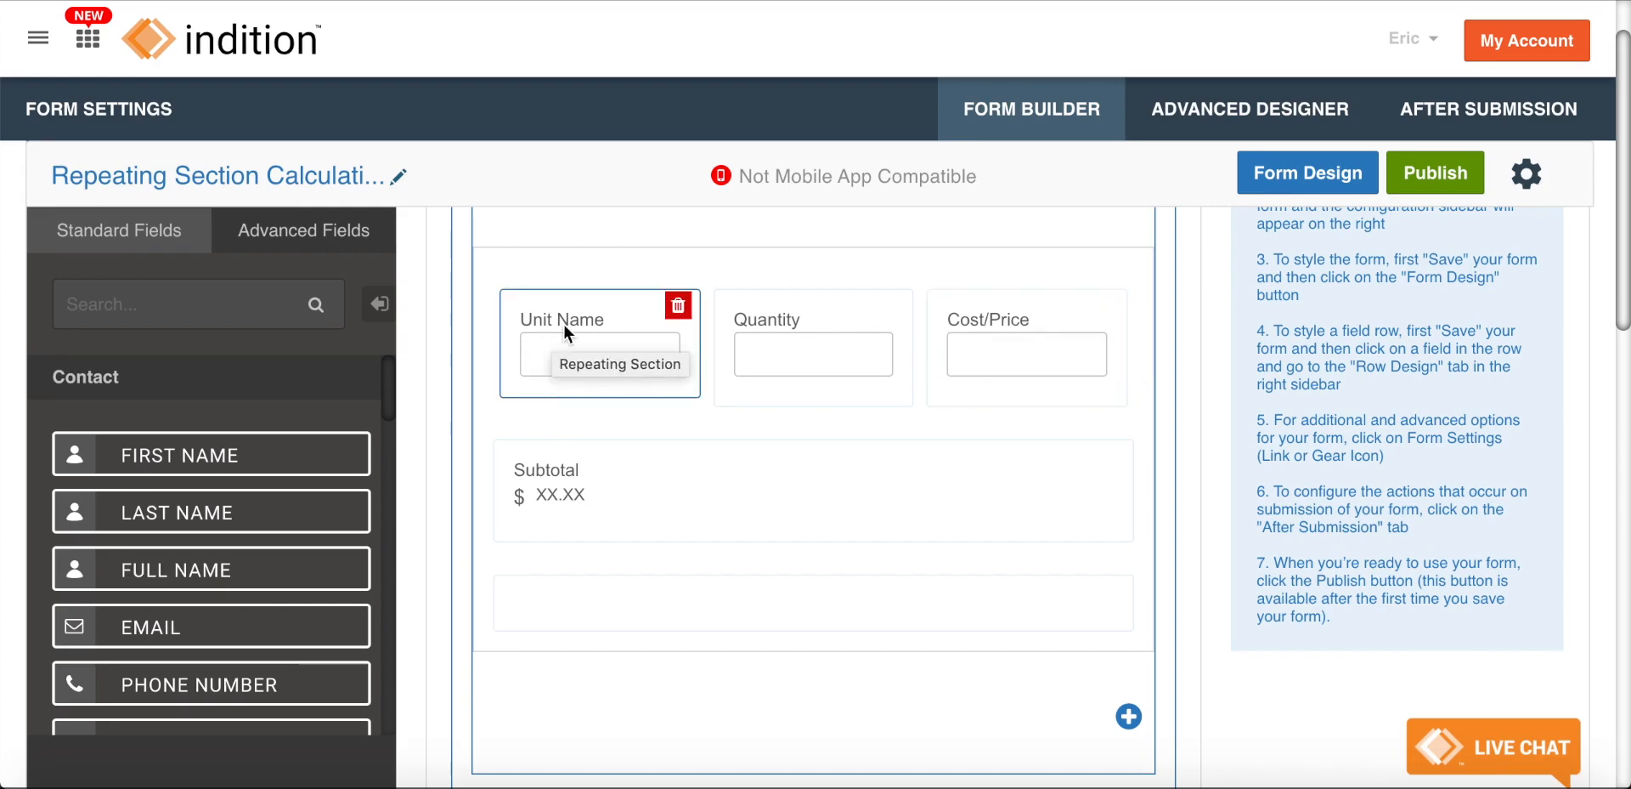
pyautogui.scroll(3, 756, 321)
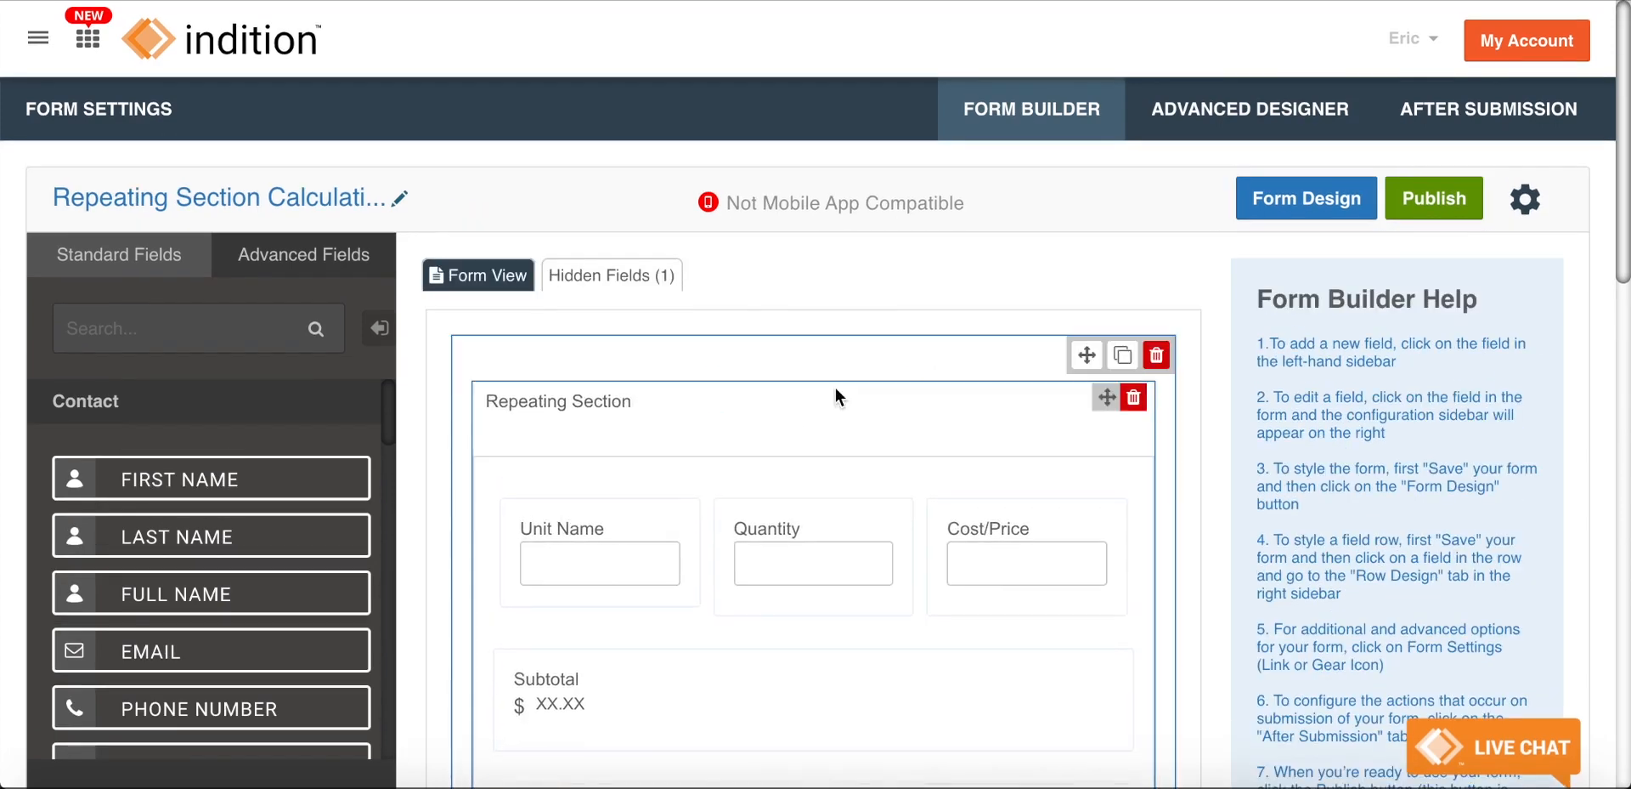
pyautogui.click(735, 413)
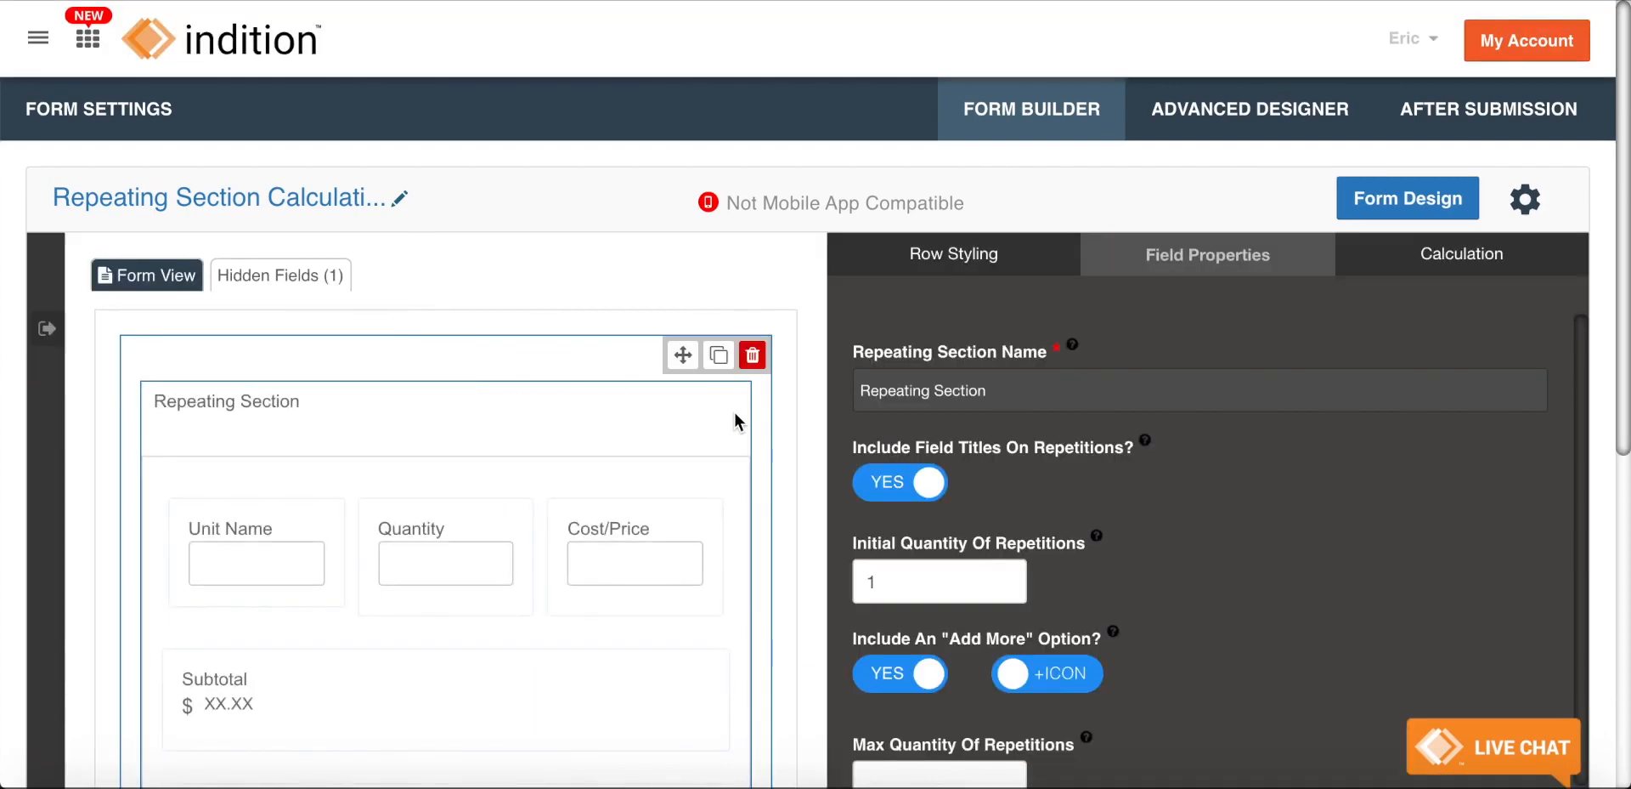
pyautogui.scroll(-2, 1149, 482)
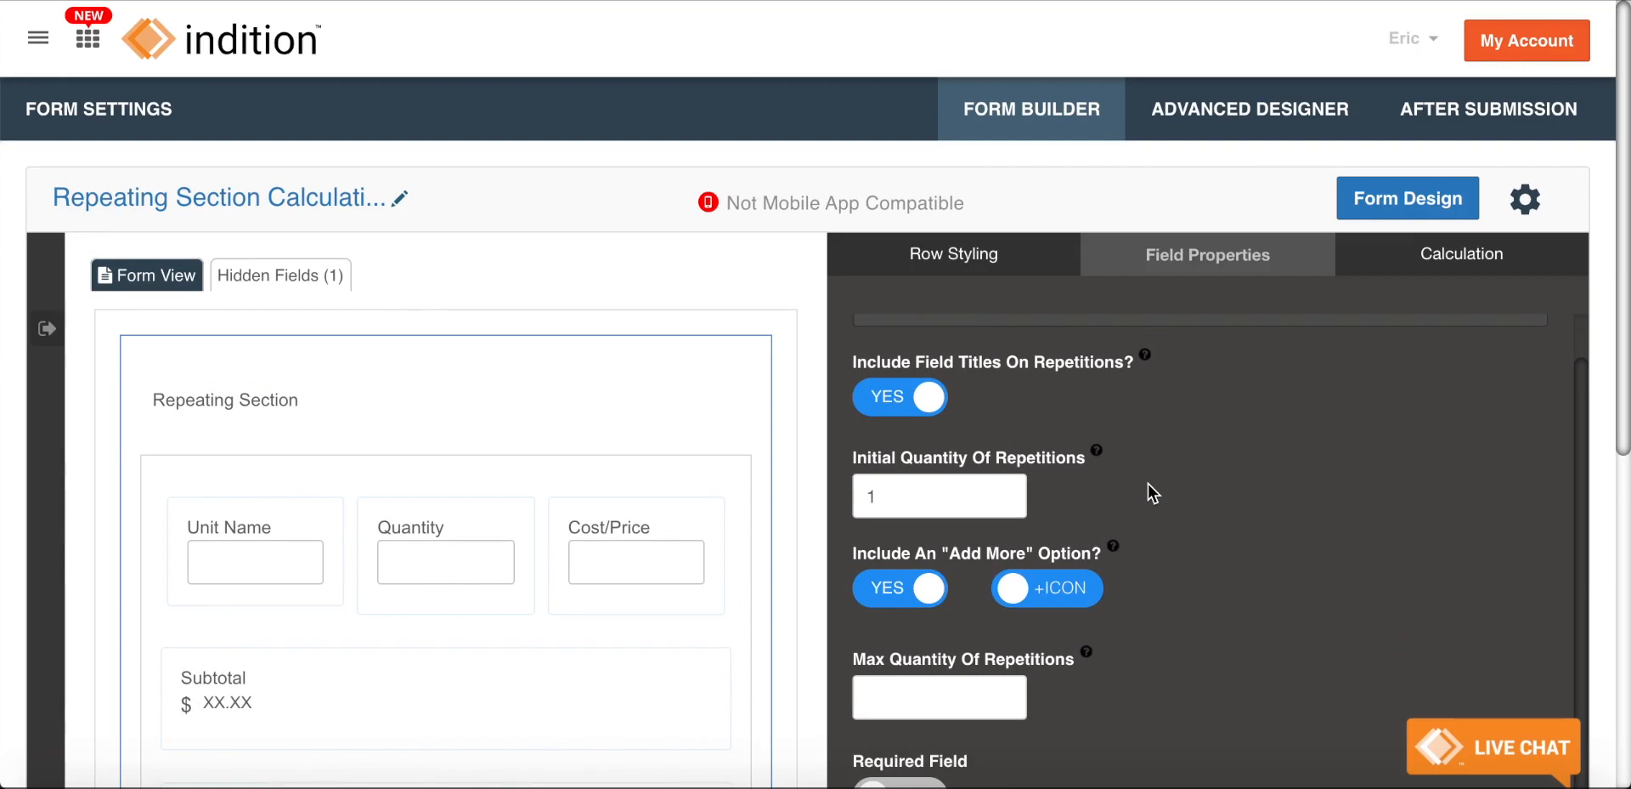
pyautogui.scroll(-5, 1149, 483)
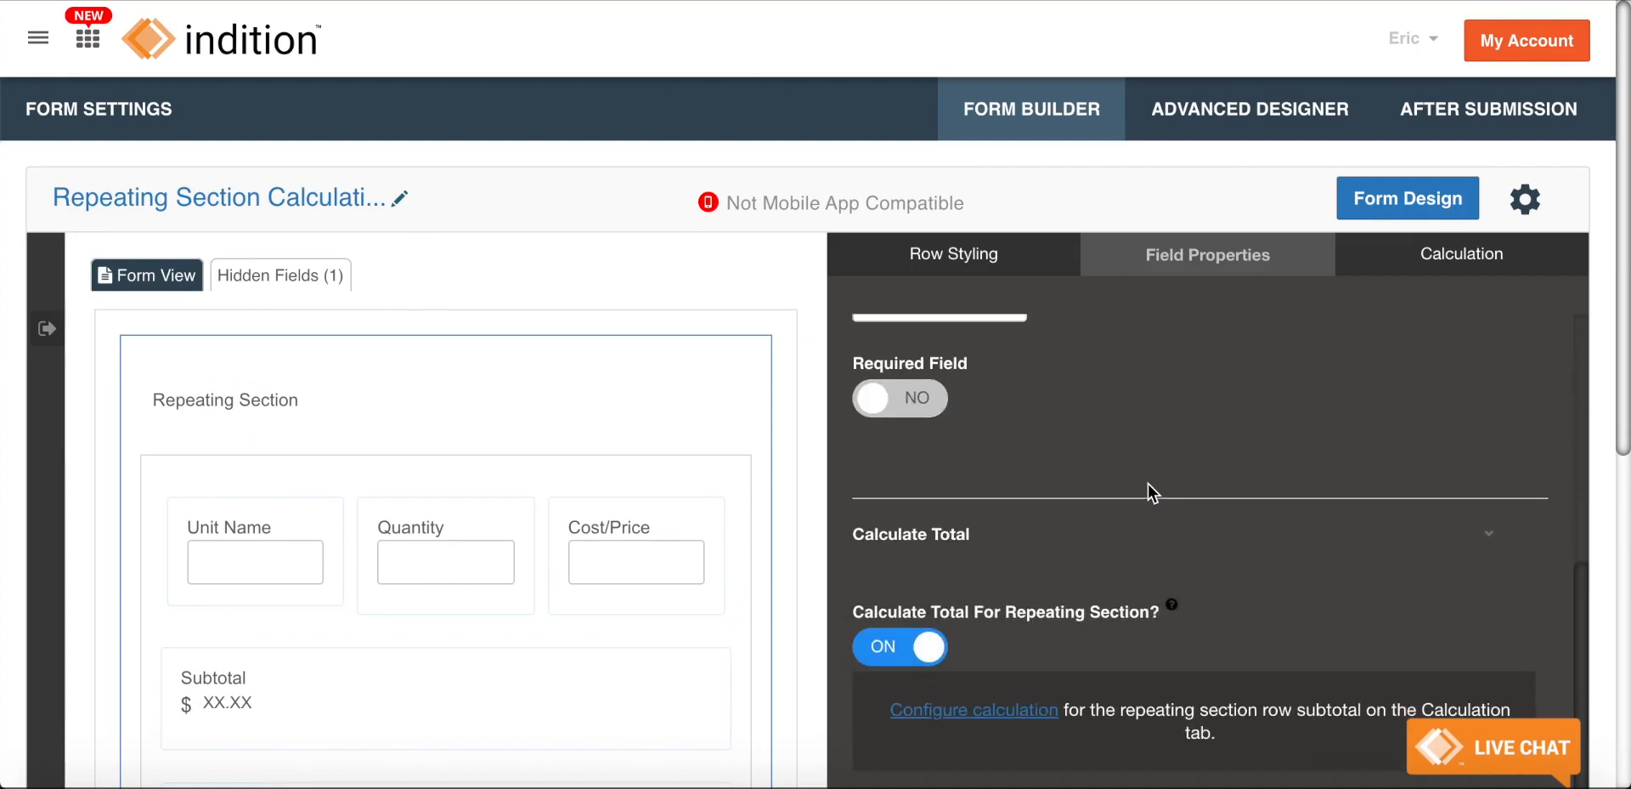
pyautogui.scroll(-3, 1149, 482)
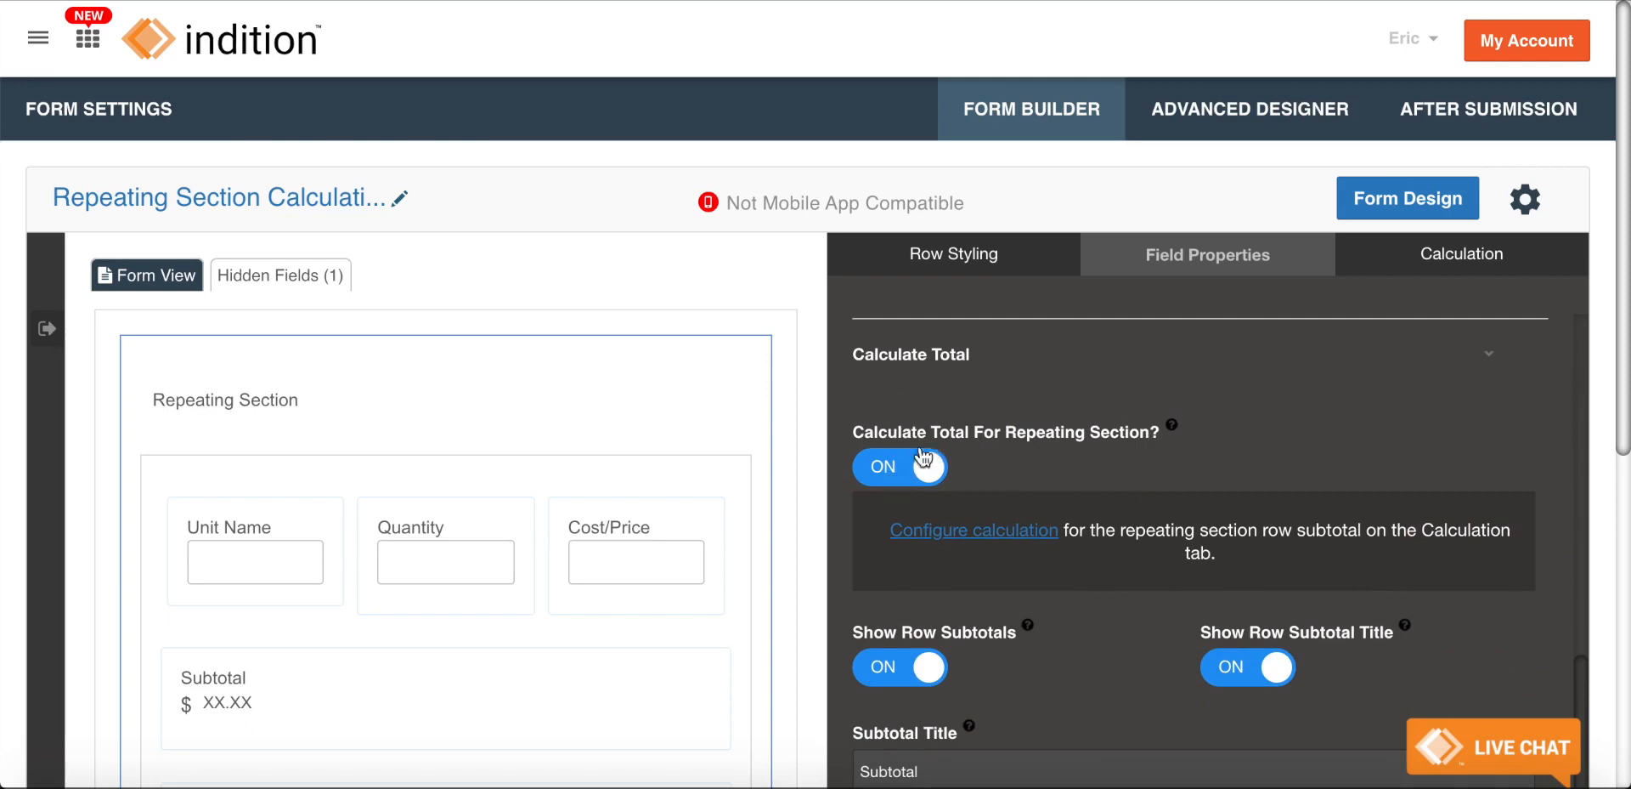
# Switch the total calculation for the repeating section off and back on
pyautogui.click(885, 466)
pyautogui.scroll(-7, 920, 408)
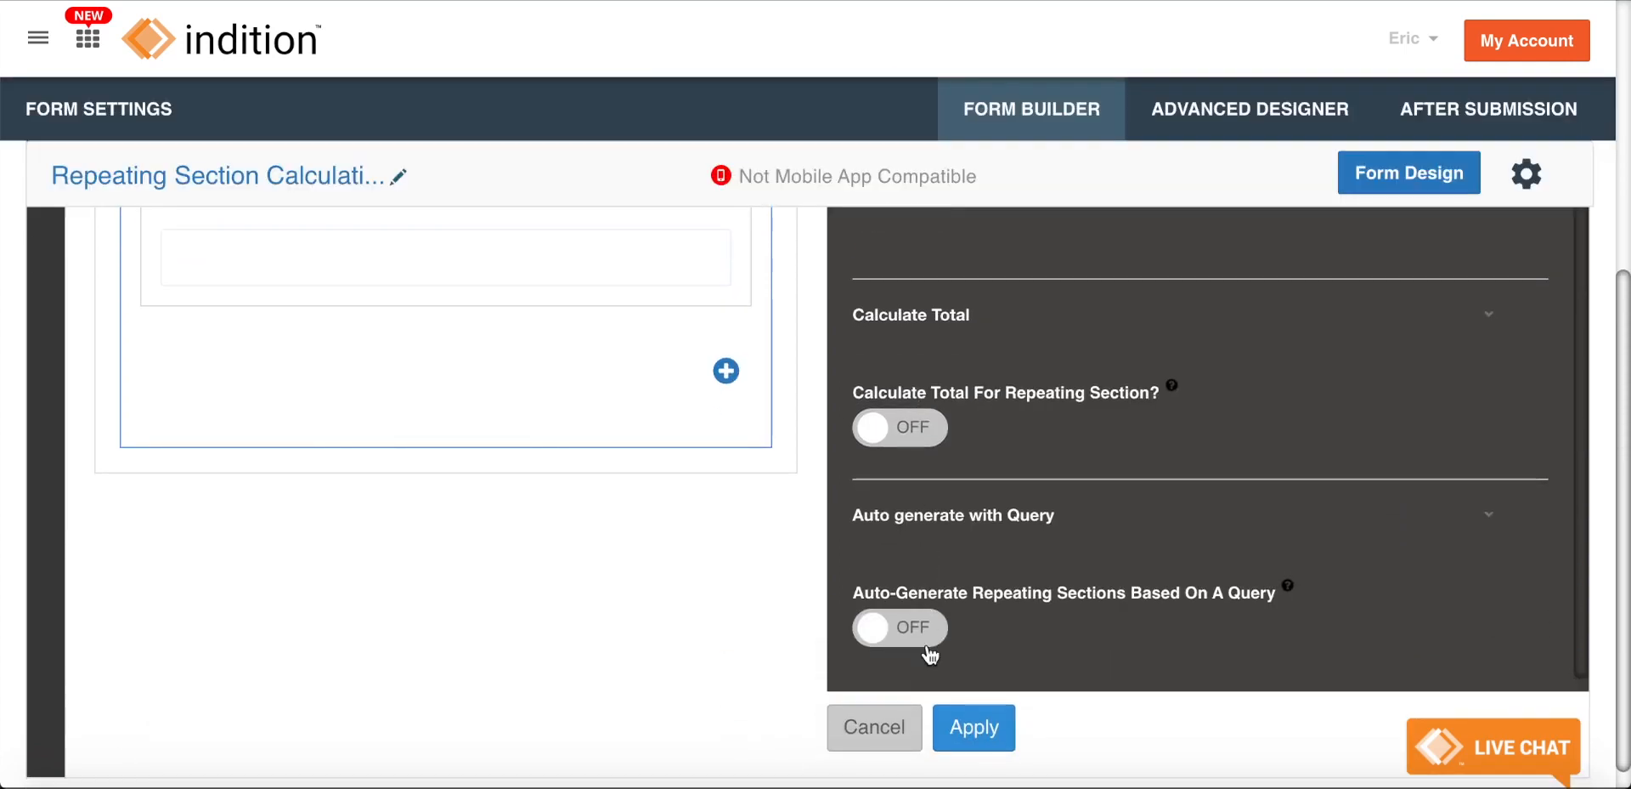
pyautogui.click(903, 425)
# Examine the repeating section's subtotal, total and value destination settings, as well as its general properties
pyautogui.scroll(2, 990, 419)
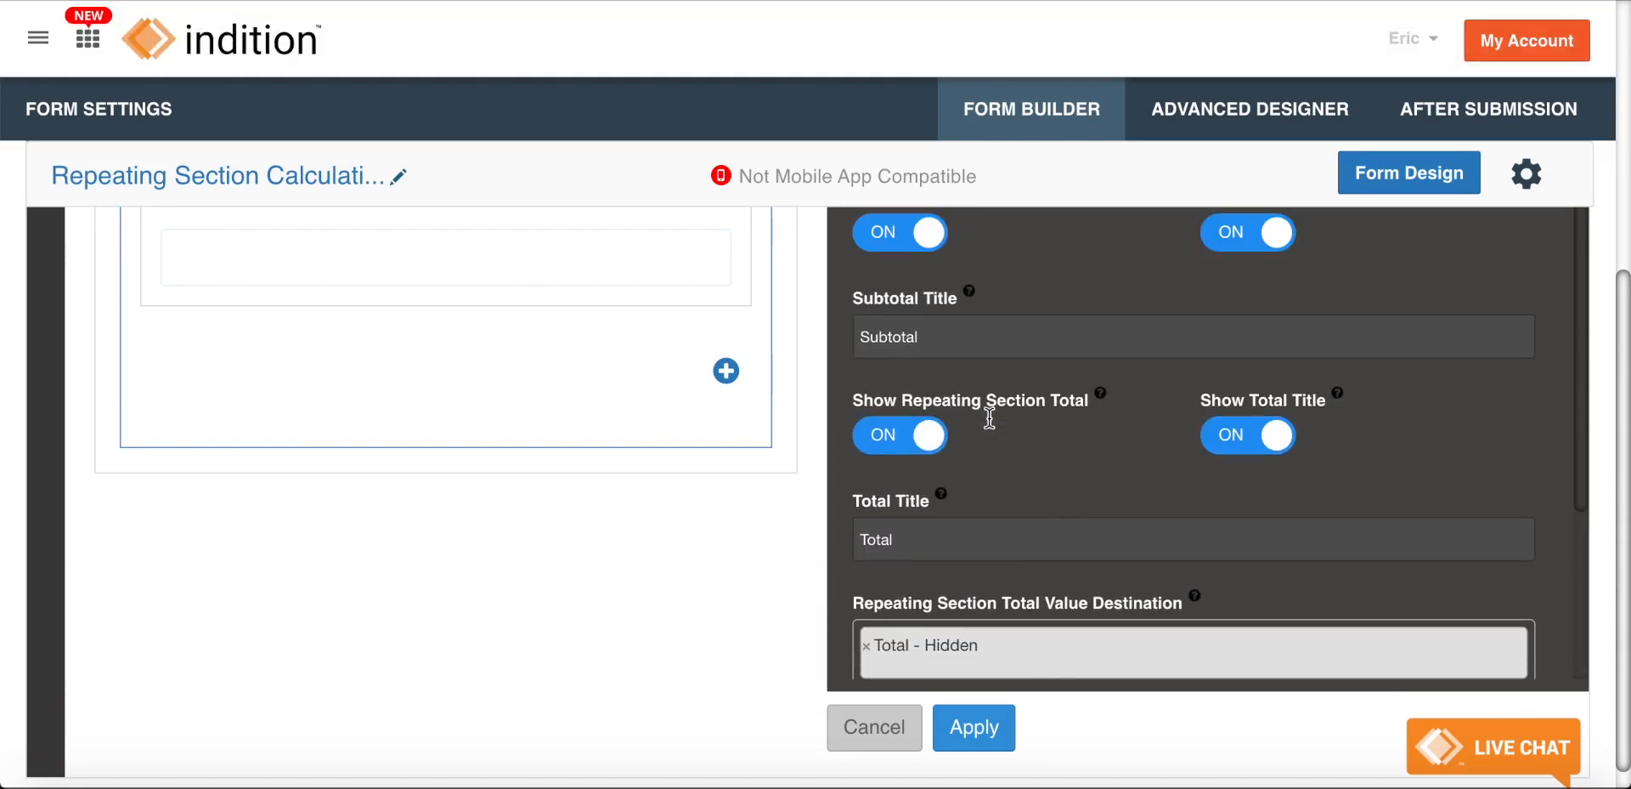
pyautogui.scroll(-2, 989, 416)
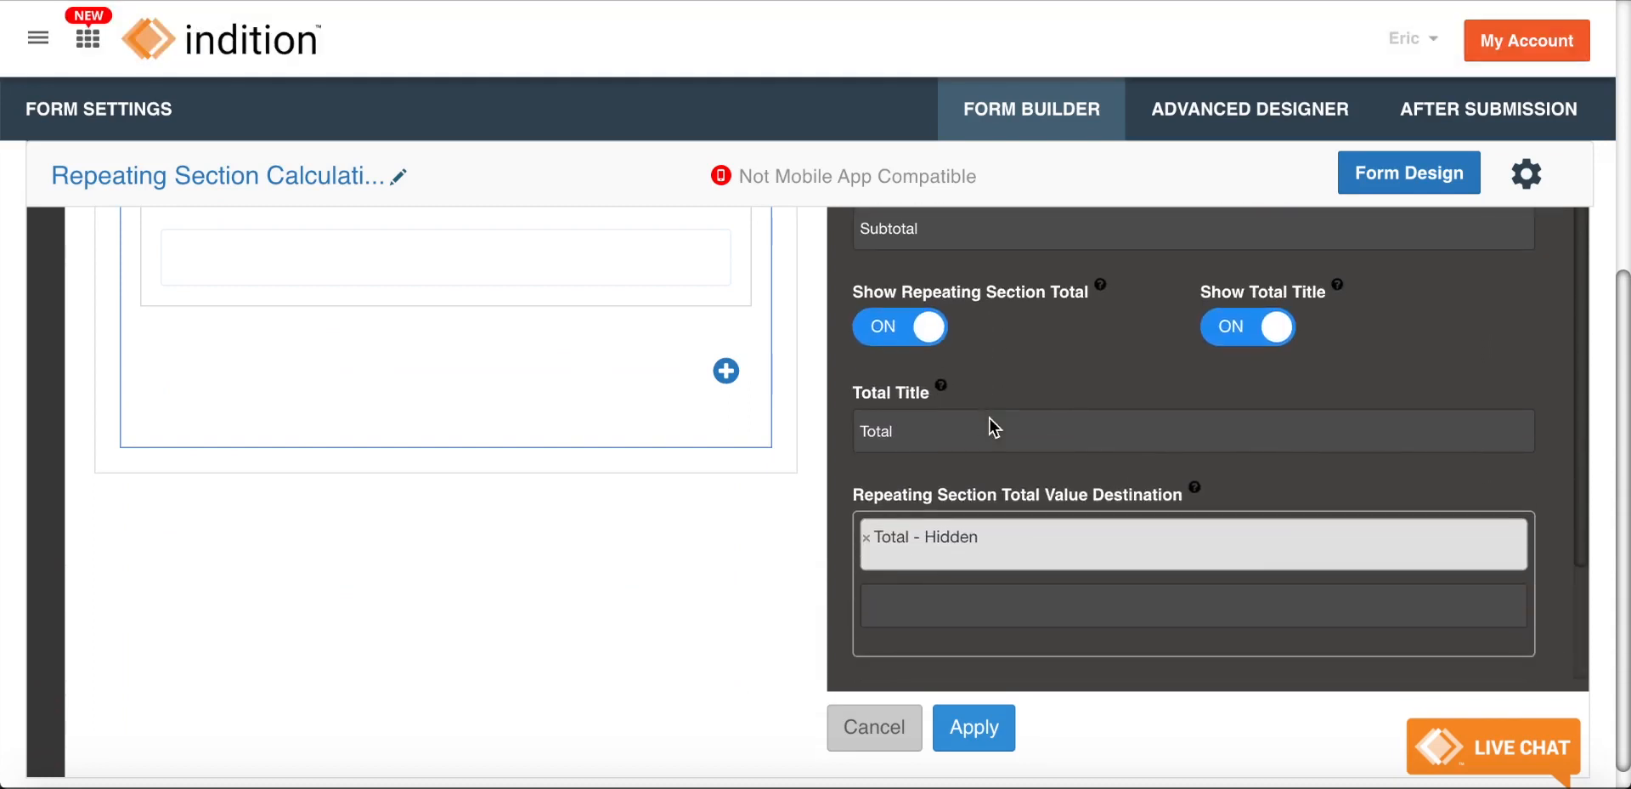
pyautogui.scroll(4, 989, 416)
pyautogui.scroll(3, 989, 416)
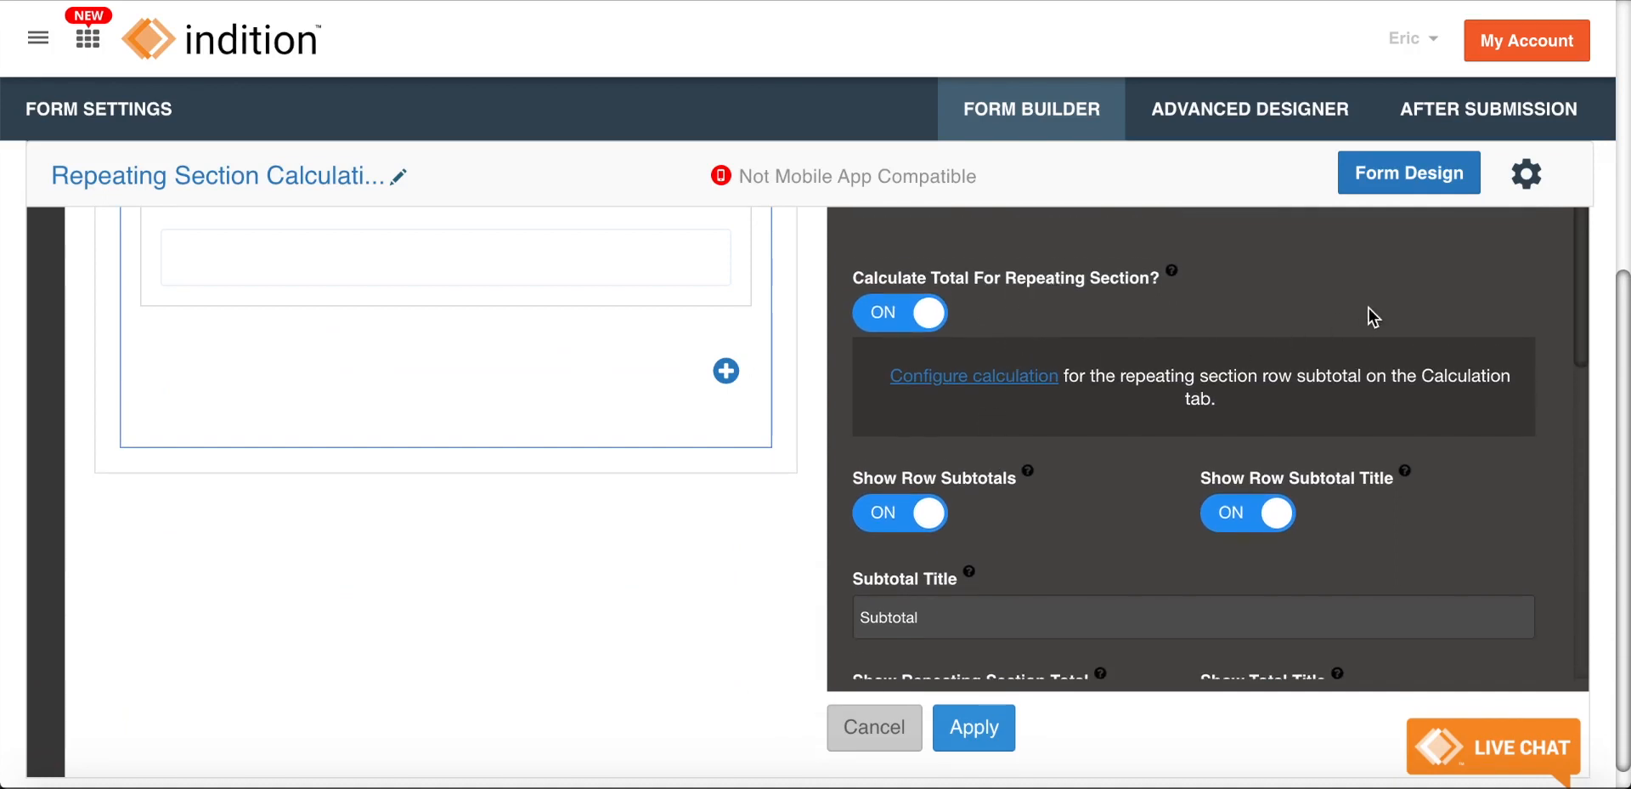
pyautogui.scroll(4, 1368, 308)
pyautogui.scroll(5, 1368, 308)
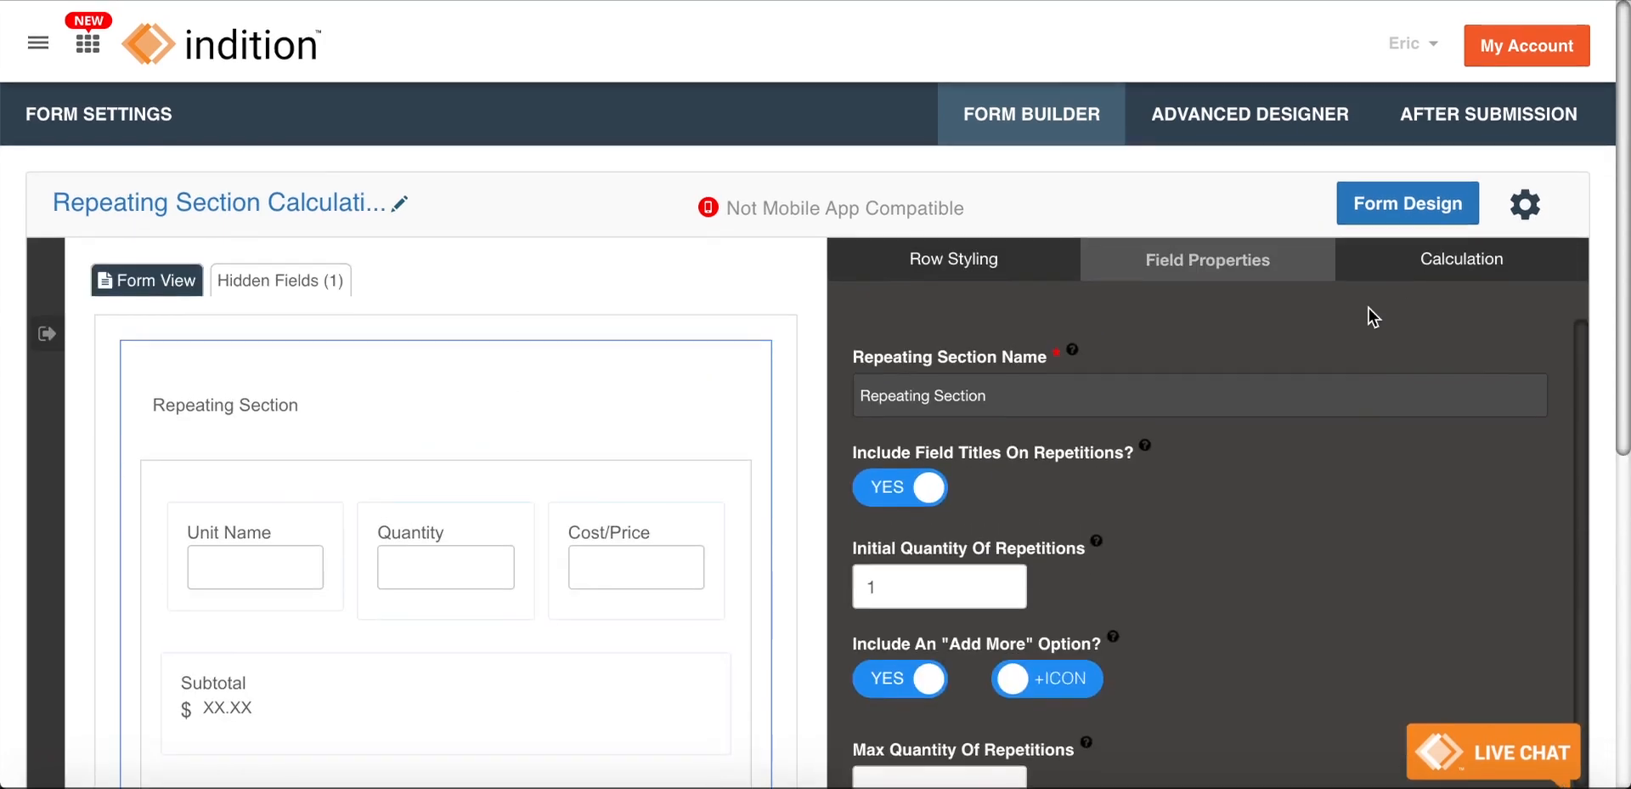
pyautogui.scroll(-10, 1337, 355)
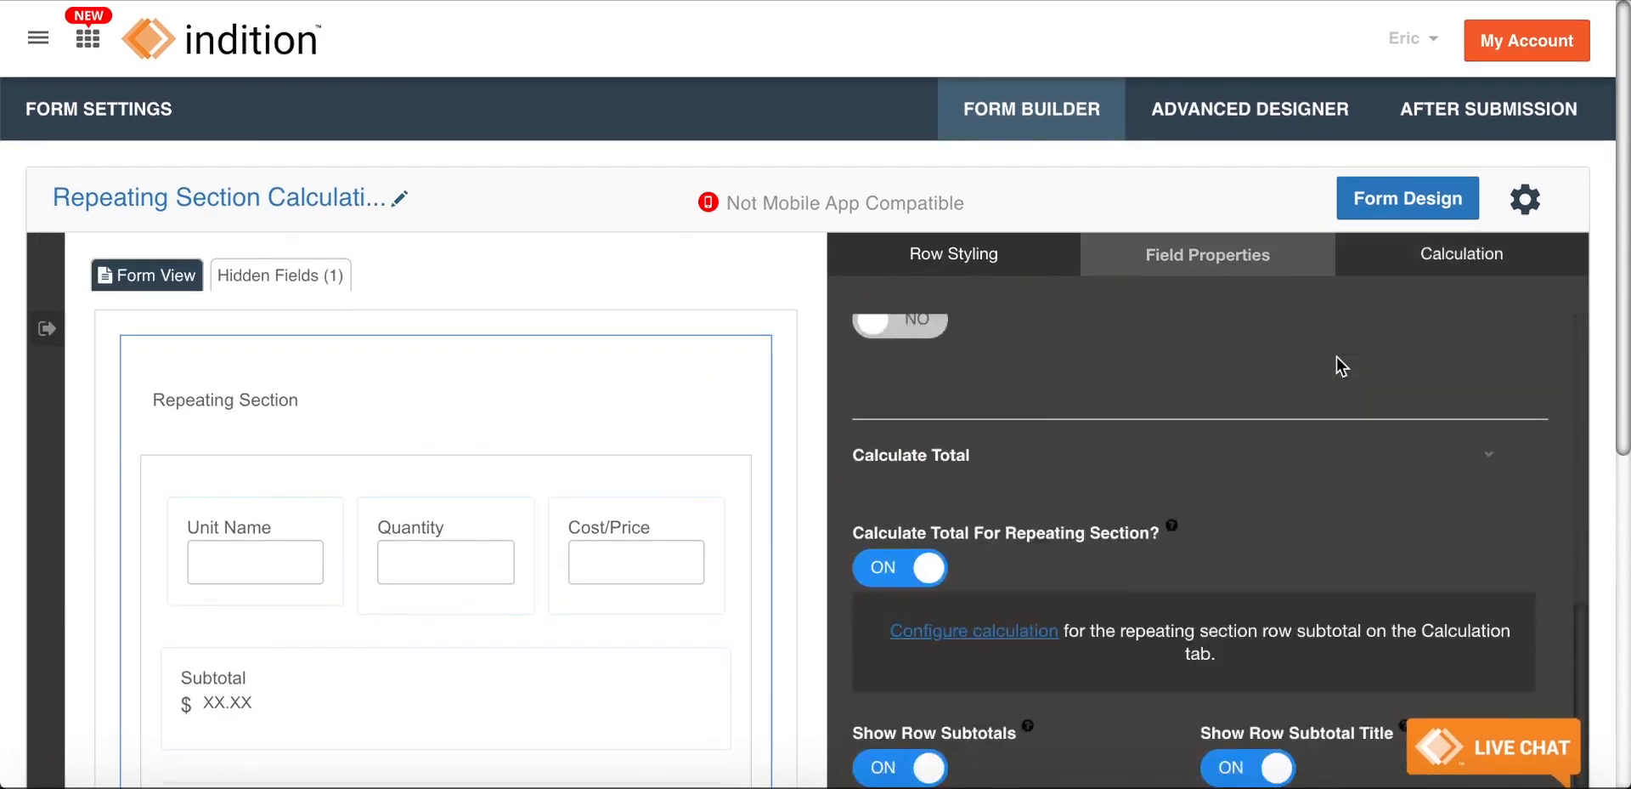
pyautogui.scroll(5, 1337, 355)
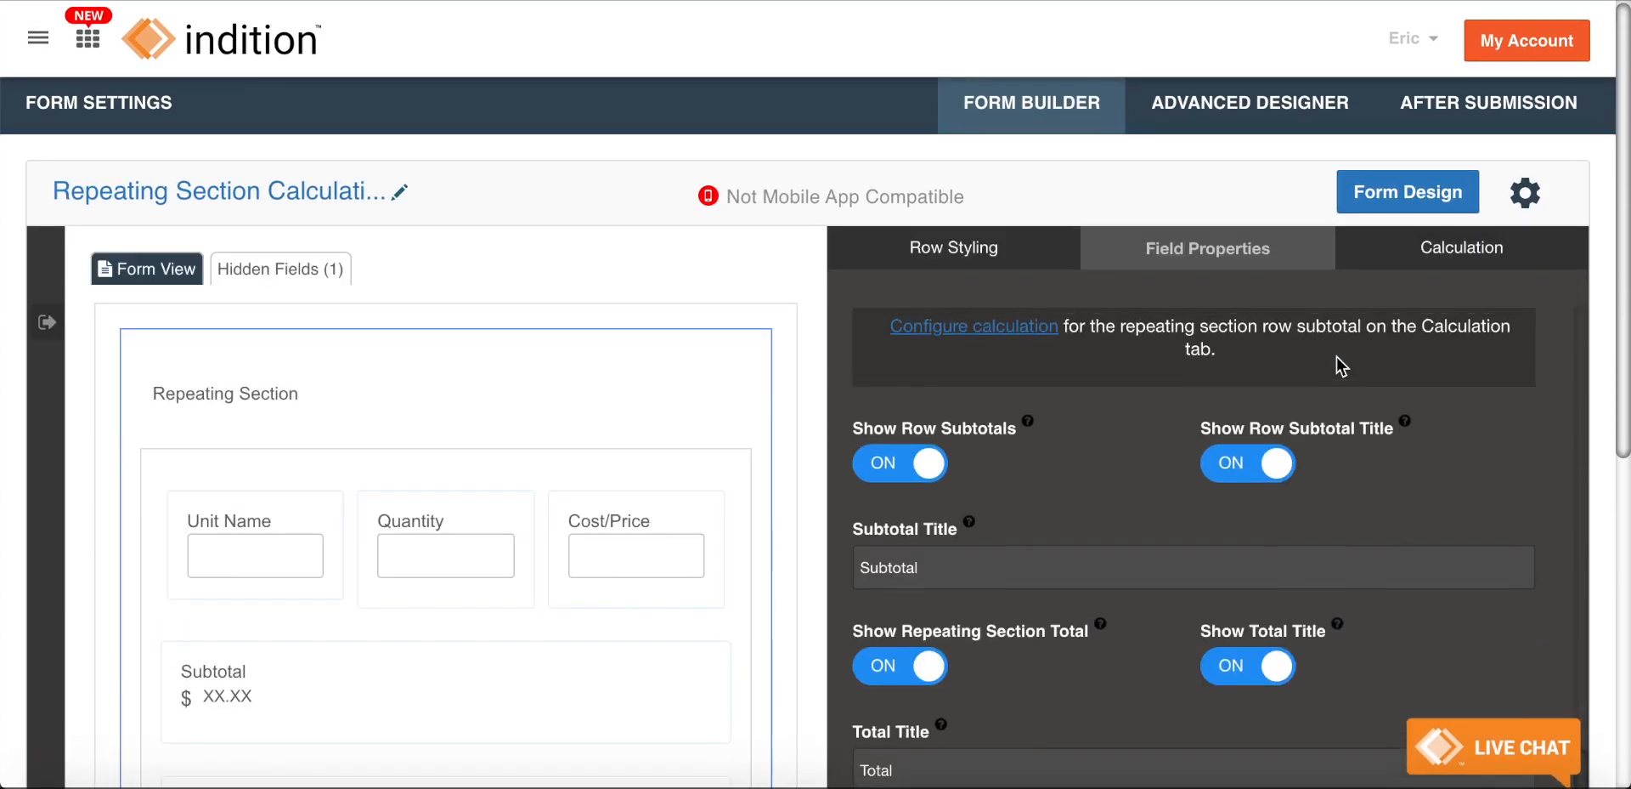
pyautogui.scroll(1, 1105, 374)
# Configure the repeating section's row subtotal calculation as Quantity (Number) * Cost/Price (Number2)
pyautogui.click(988, 389)
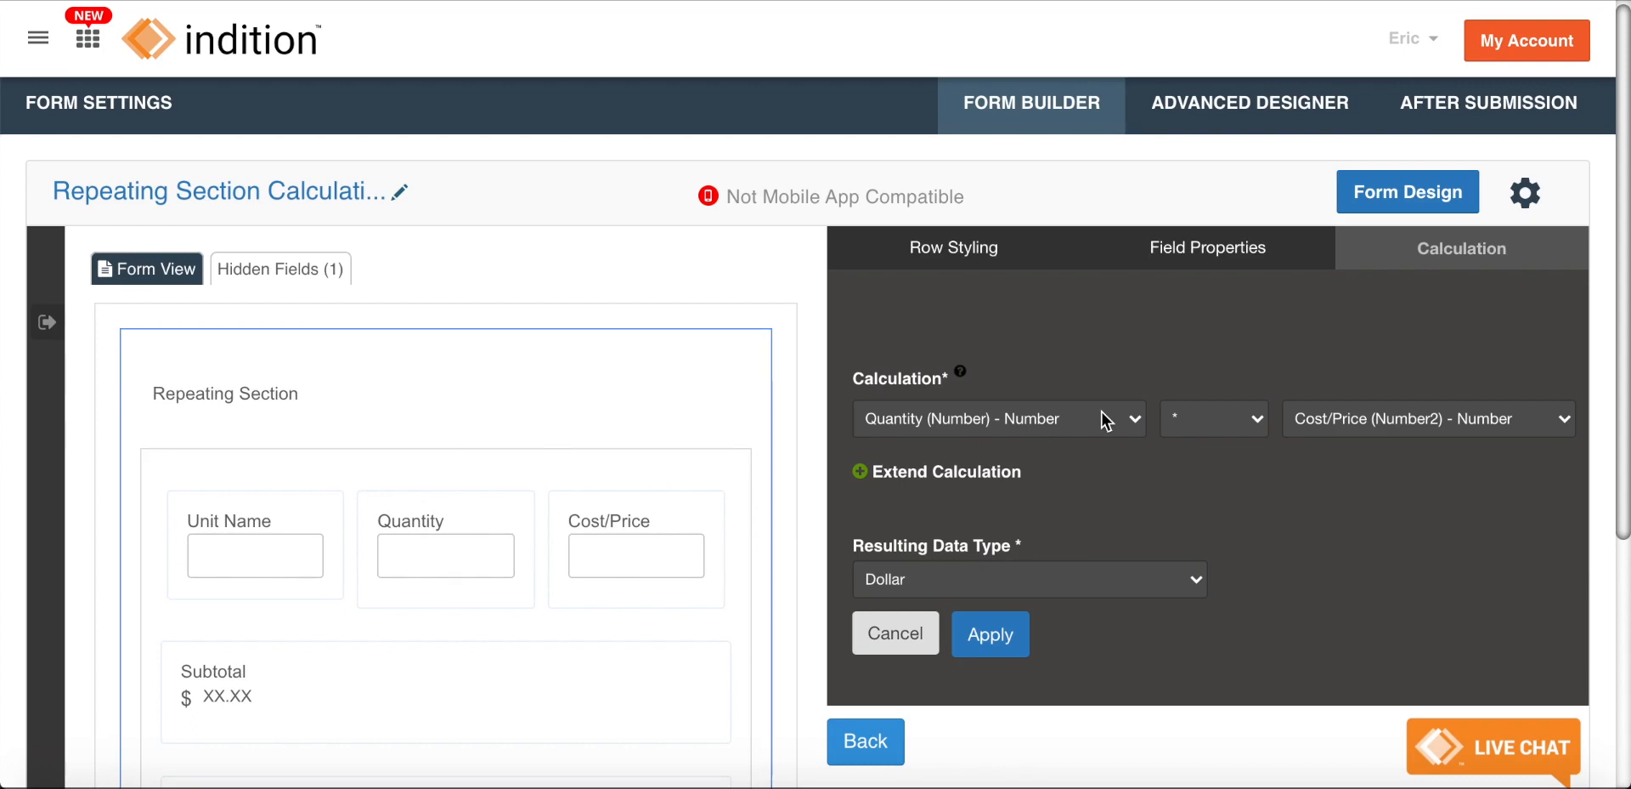
pyautogui.click(1028, 416)
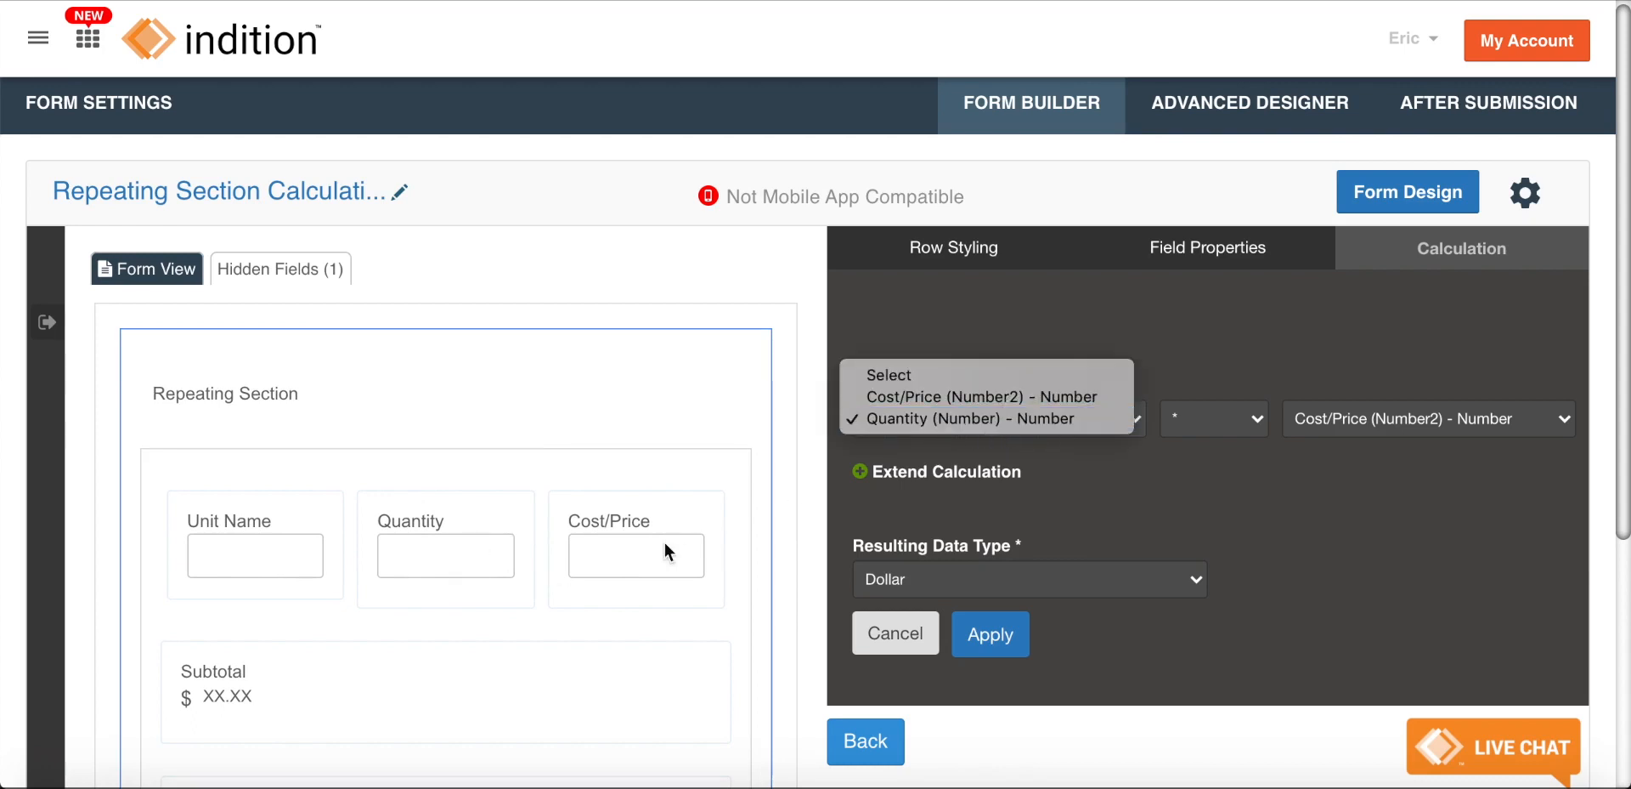
pyautogui.click(1231, 419)
pyautogui.click(1236, 421)
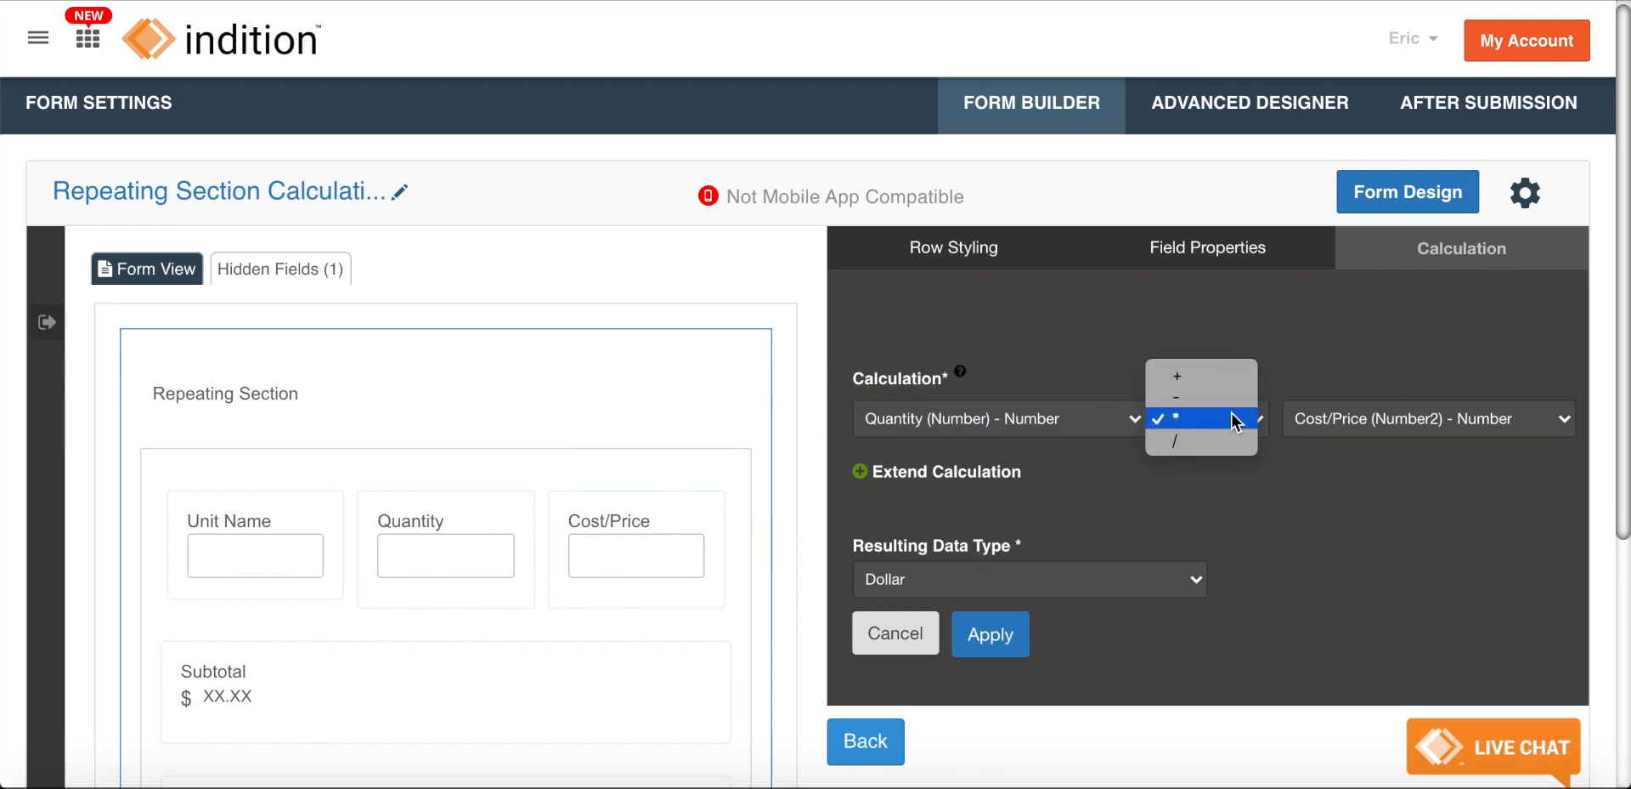
pyautogui.click(1197, 491)
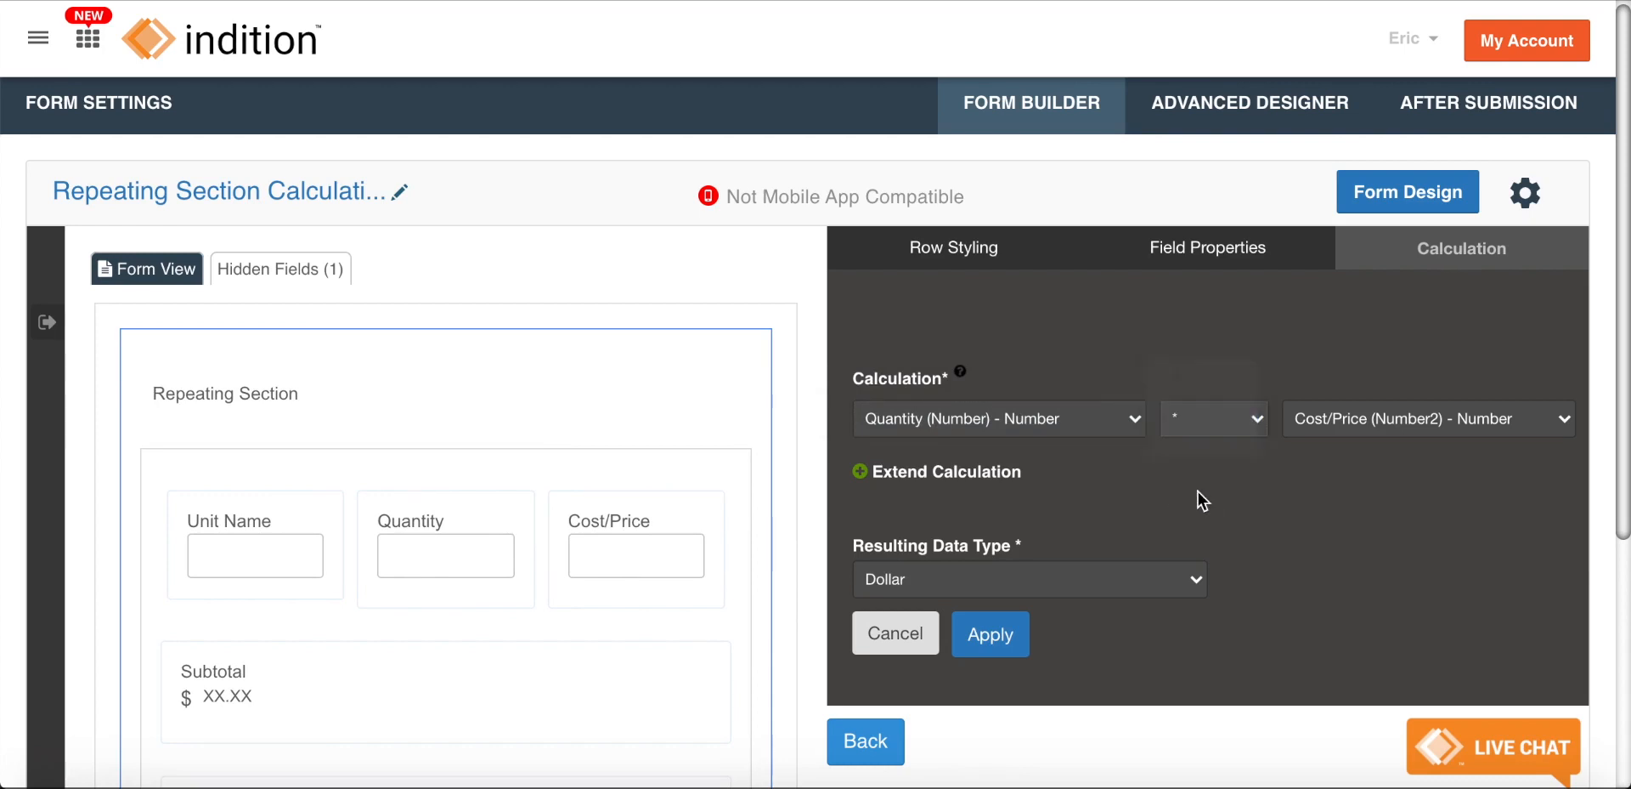
pyautogui.click(1345, 432)
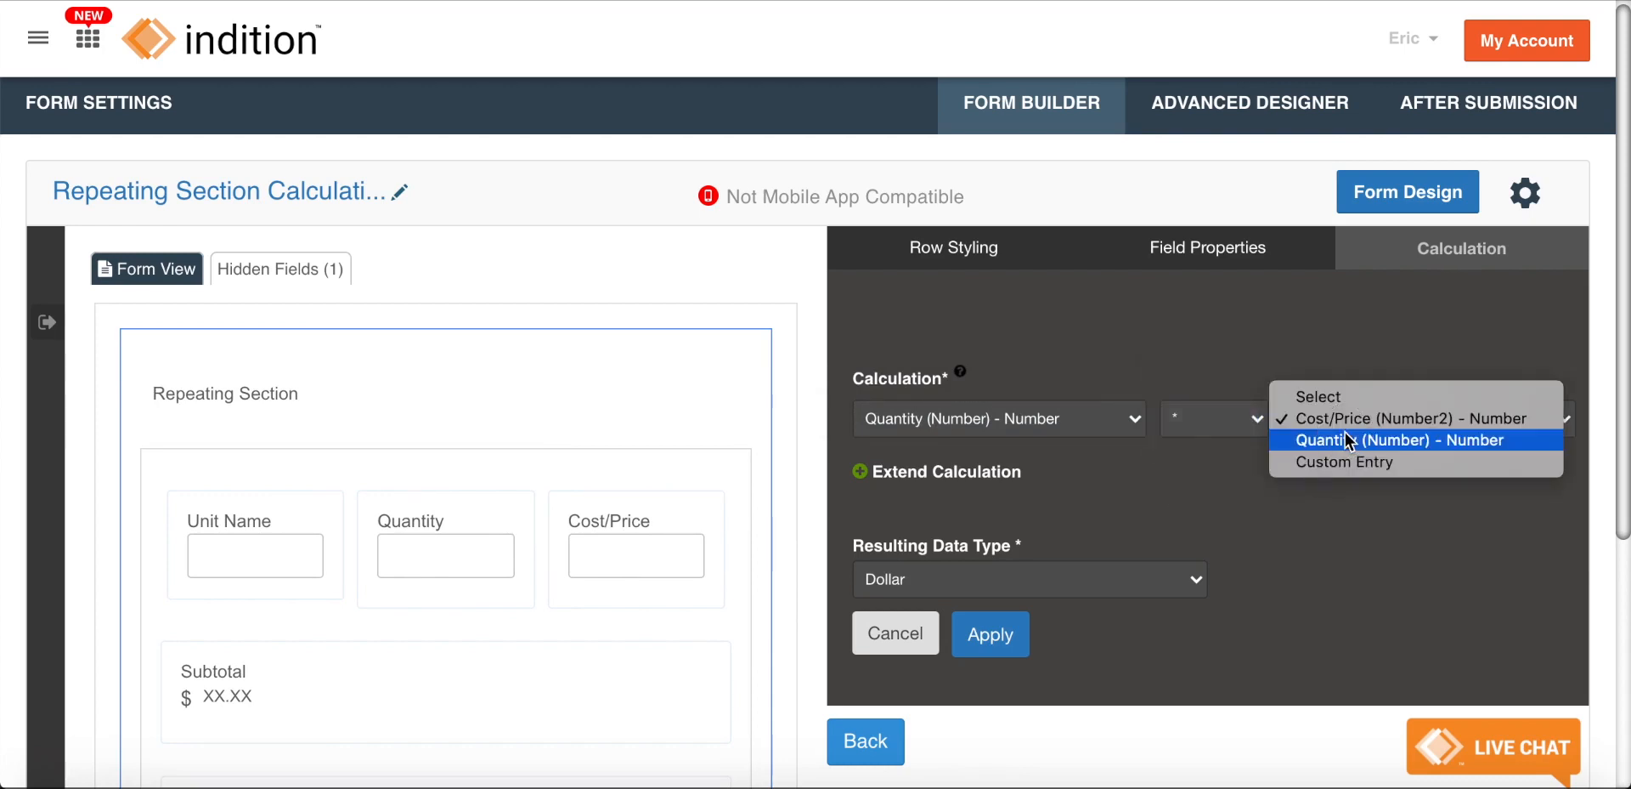
pyautogui.click(1398, 418)
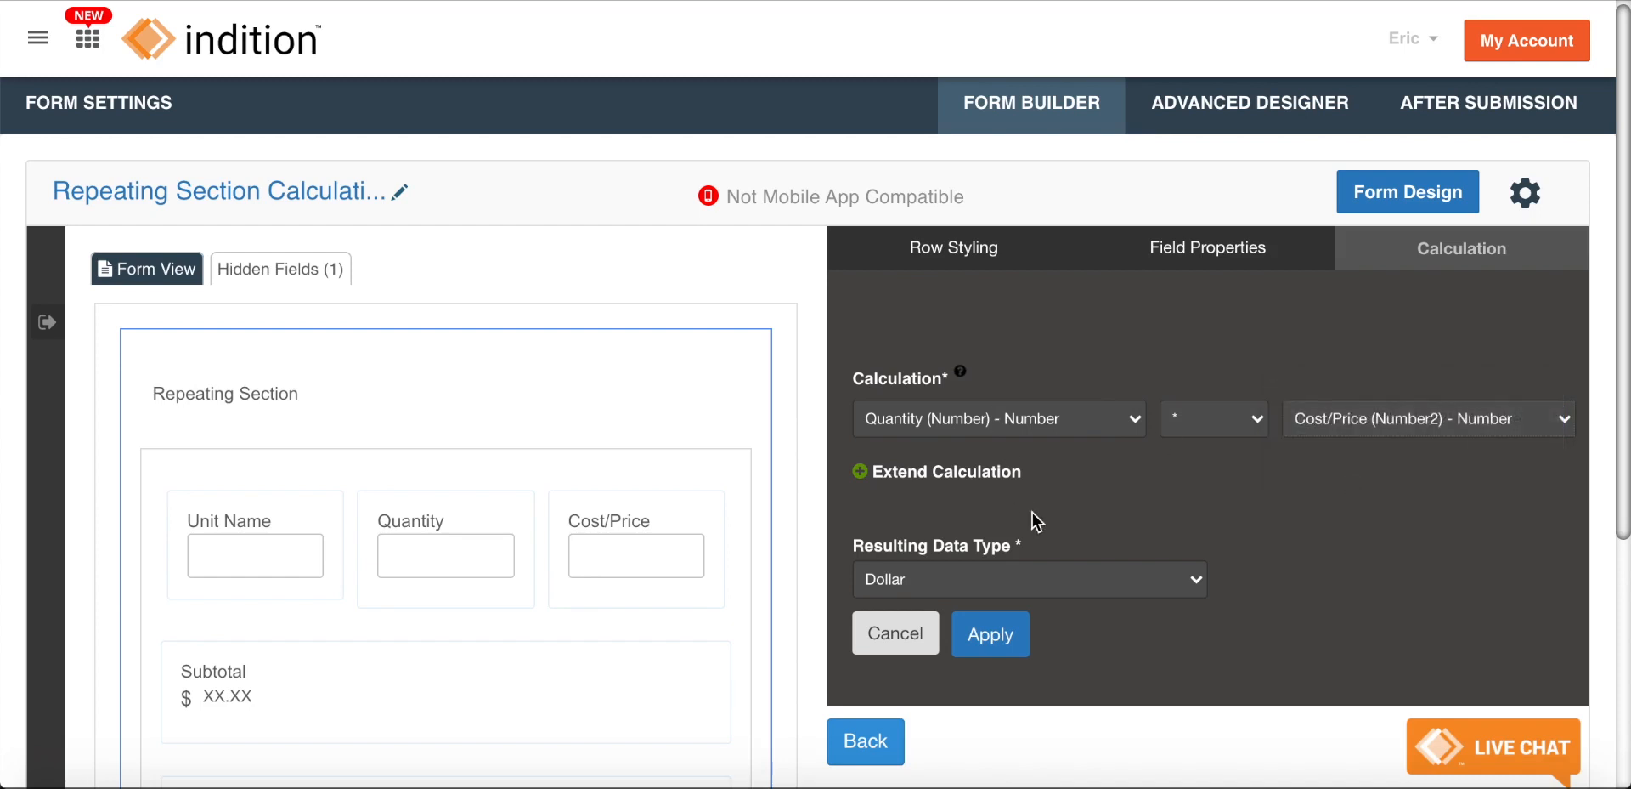
# Try extending the subtotal calculation with an added Custom Entry of 1, and remove that extension
pyautogui.click(924, 474)
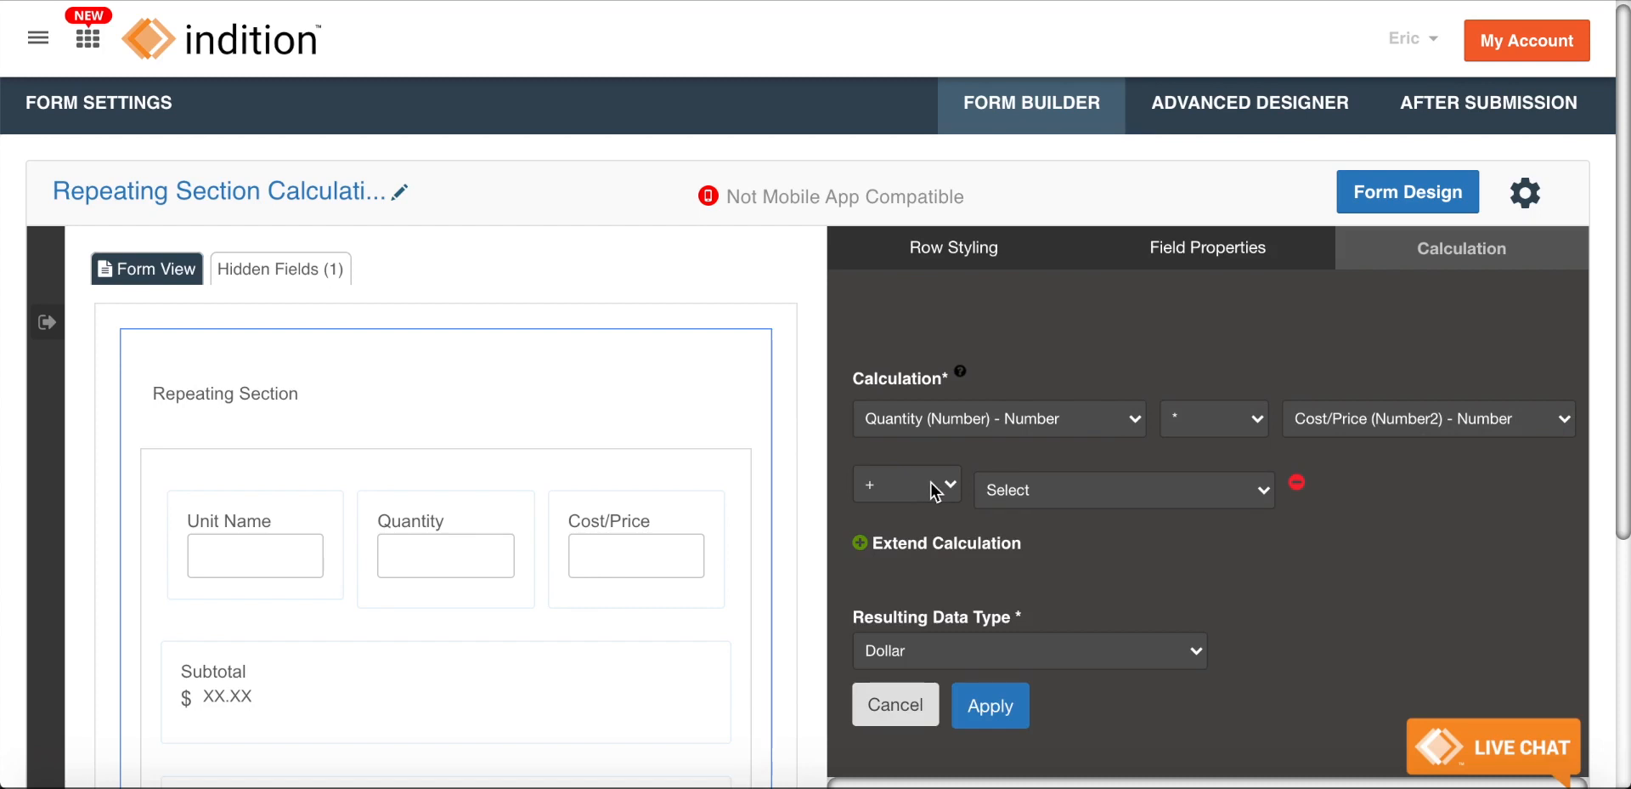
pyautogui.click(935, 491)
pyautogui.click(1062, 482)
pyautogui.click(1026, 496)
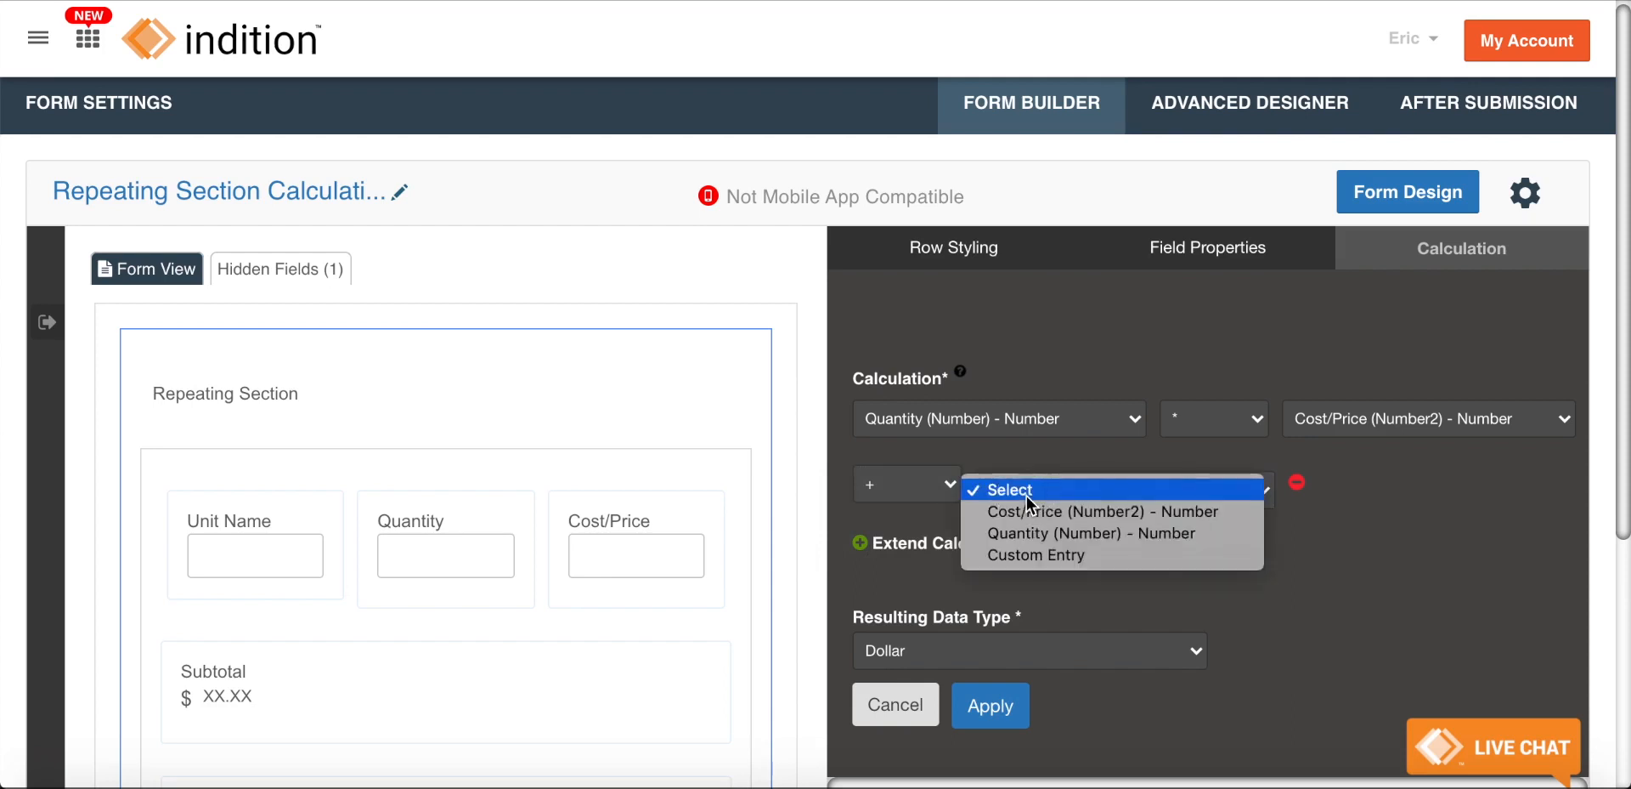
pyautogui.click(1178, 557)
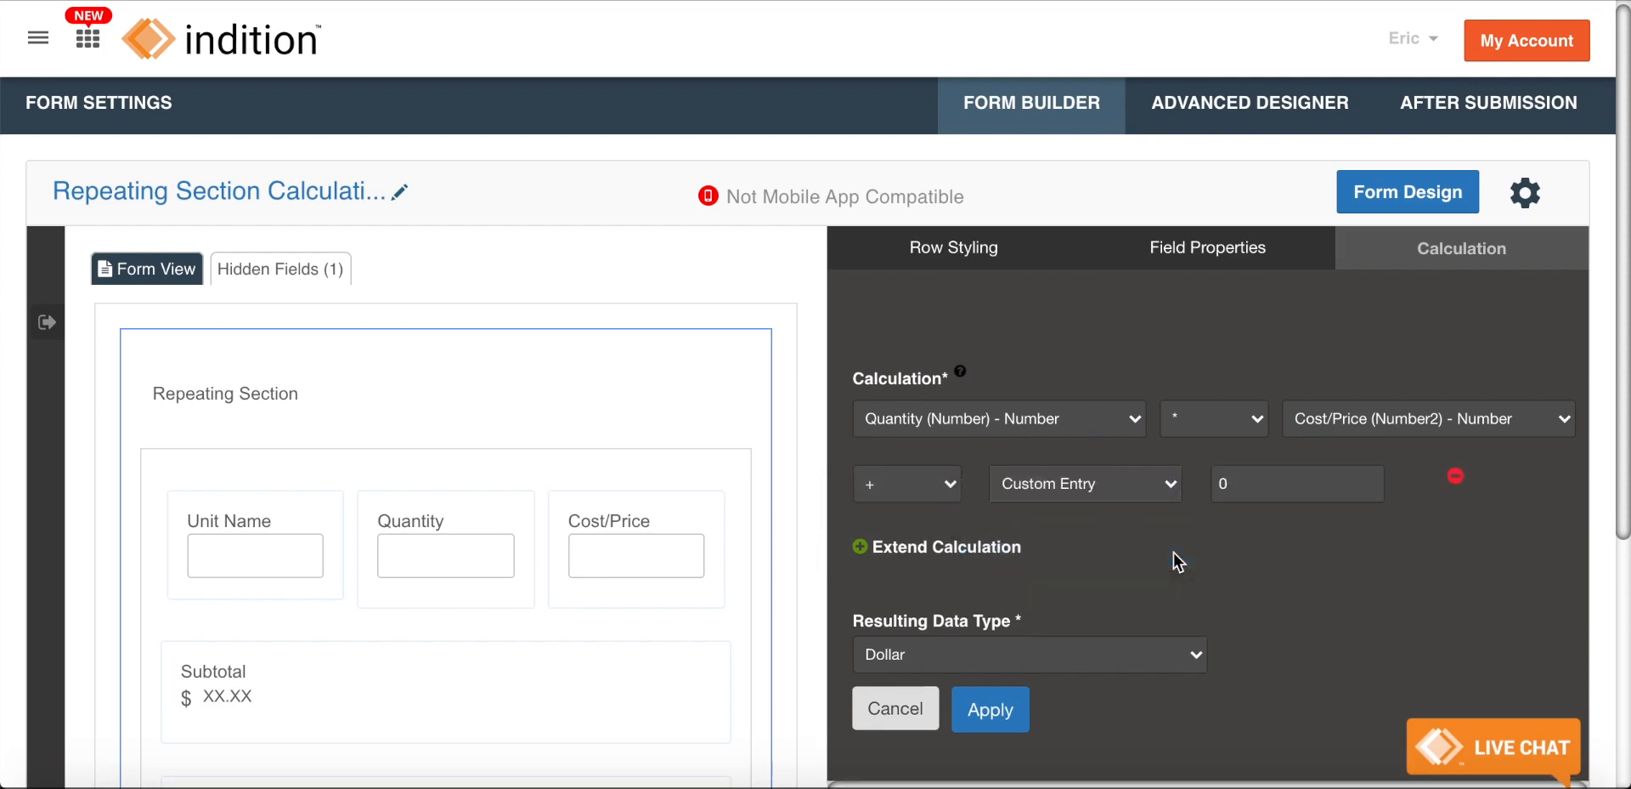
pyautogui.click(1255, 483)
pyautogui.press('BackSpace')
pyautogui.write('1')
pyautogui.click(1456, 478)
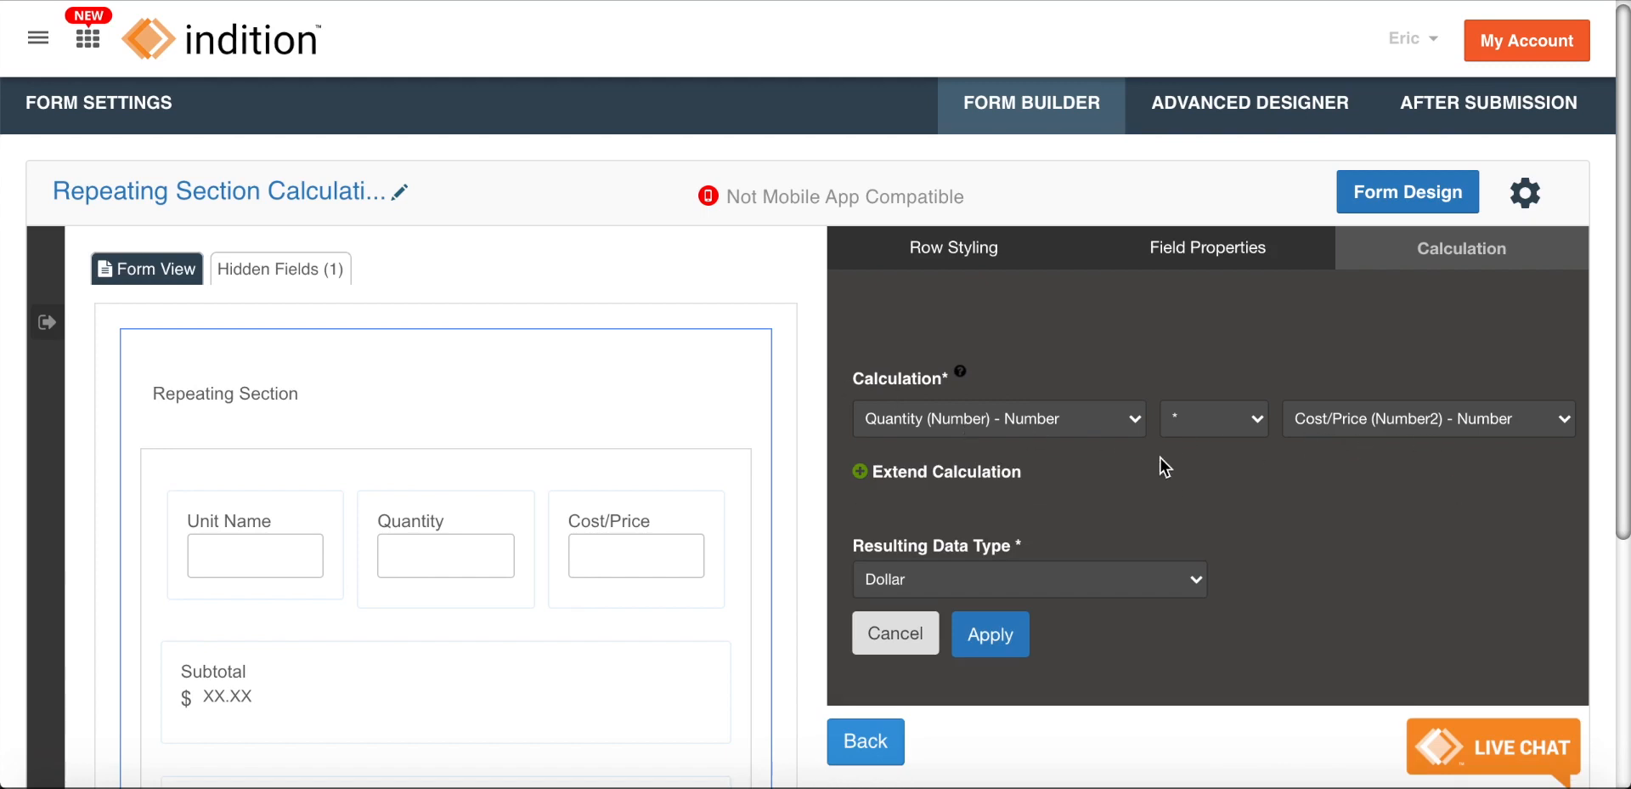
# Return to the repeating section's field properties and examine the row subtotal, section total and Total Value Destination settings
pyautogui.scroll(-2, 1207, 492)
pyautogui.scroll(2, 1144, 461)
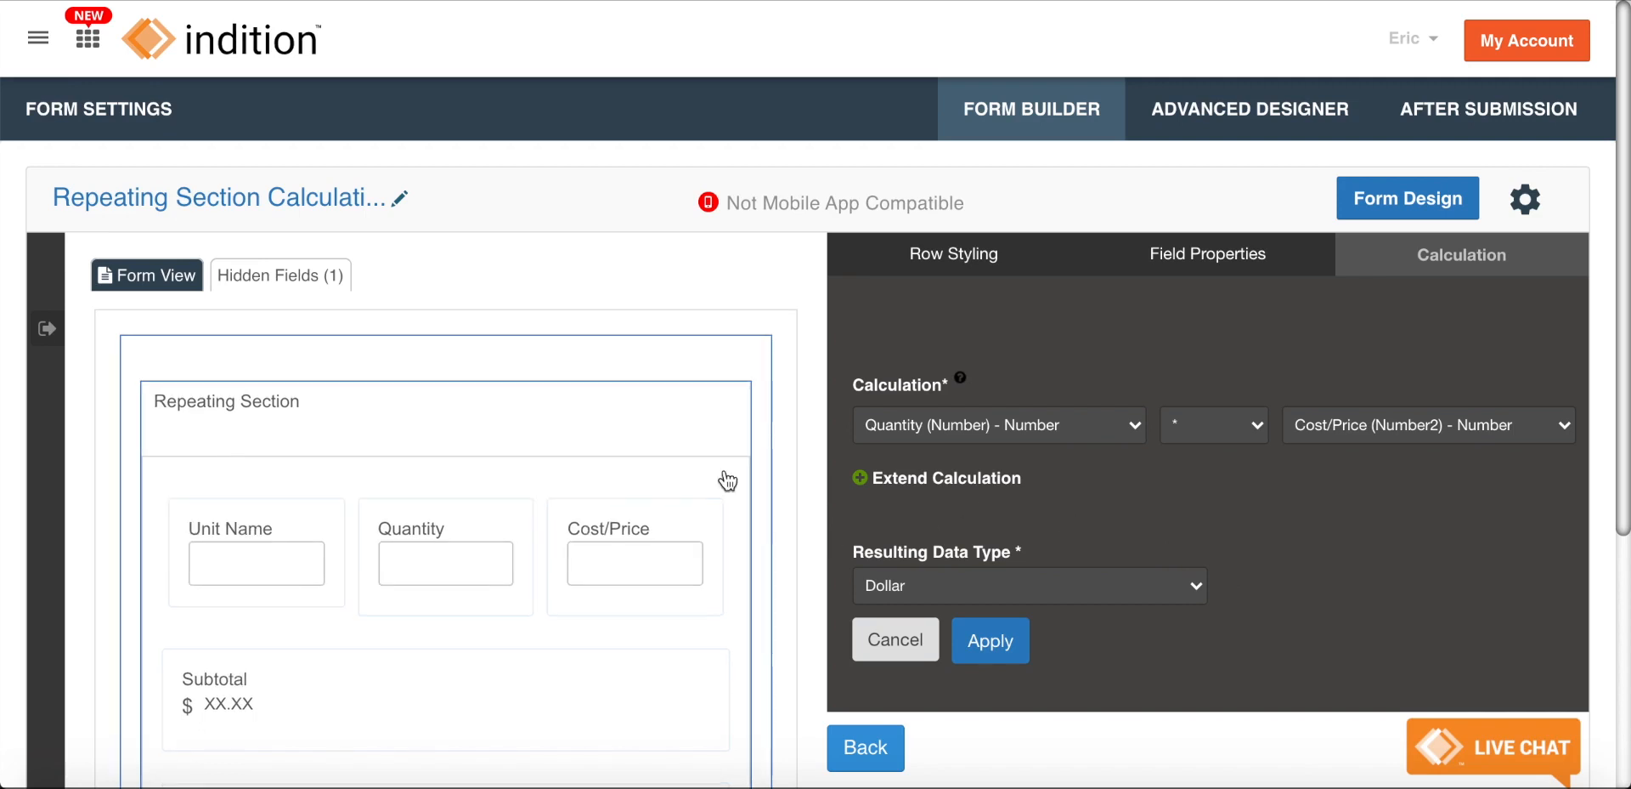
pyautogui.scroll(-2, 728, 481)
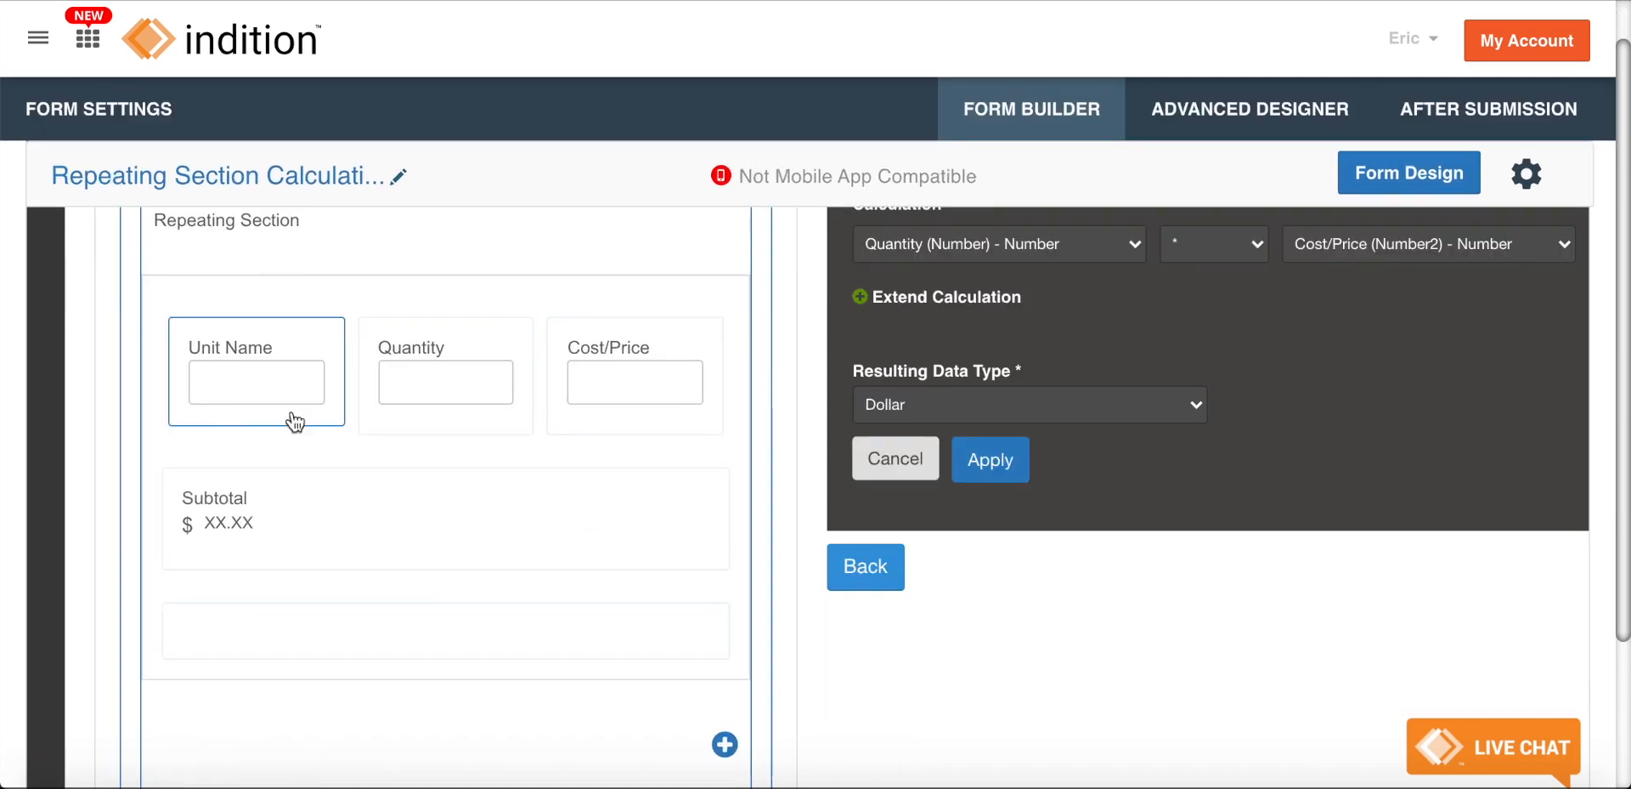
pyautogui.scroll(2, 1093, 425)
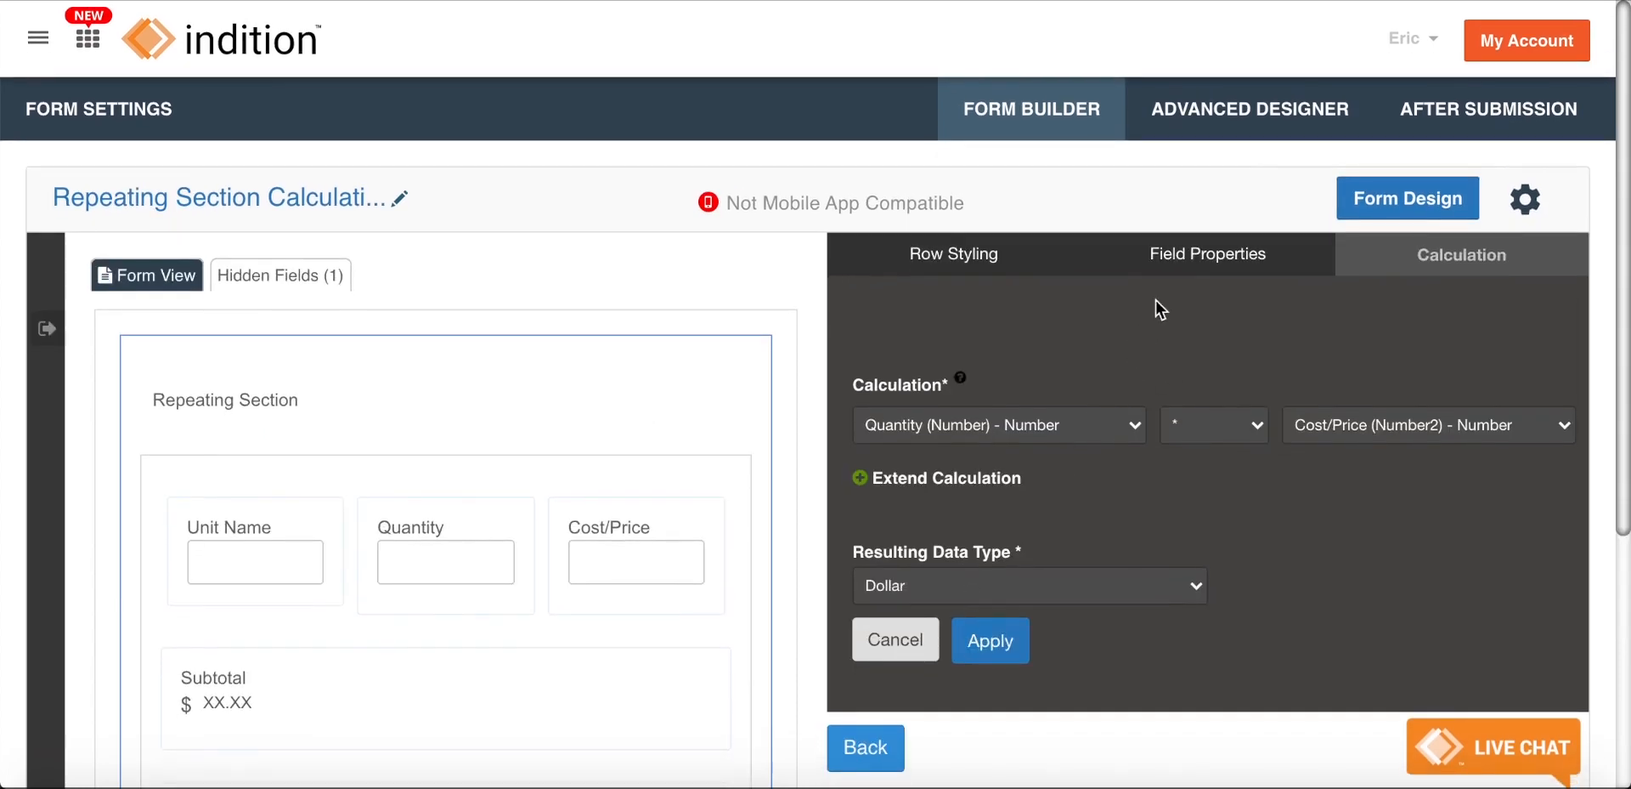
pyautogui.click(1188, 265)
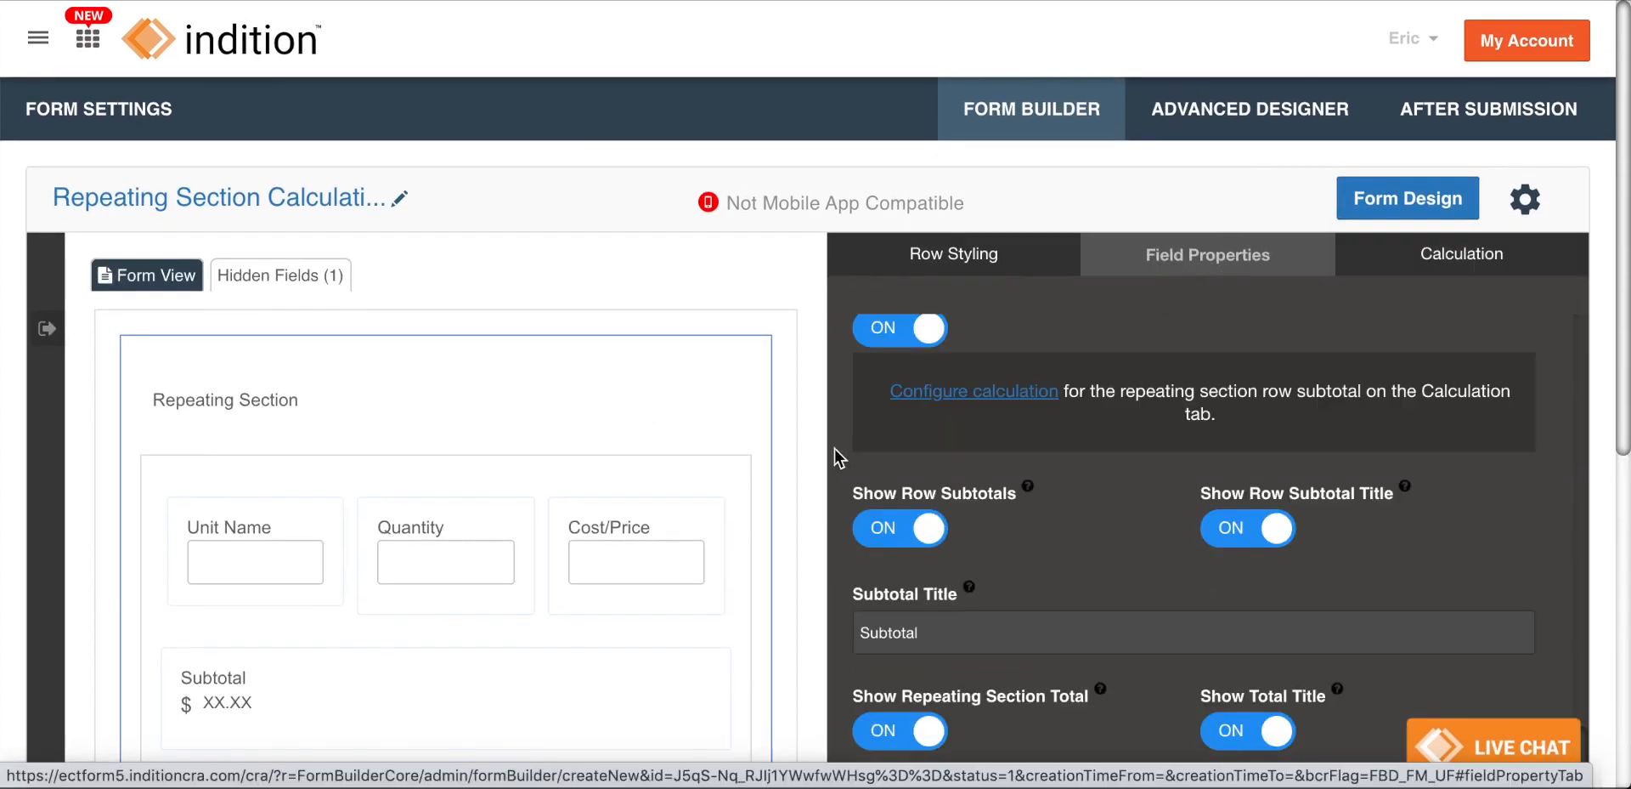
pyautogui.scroll(-2, 847, 441)
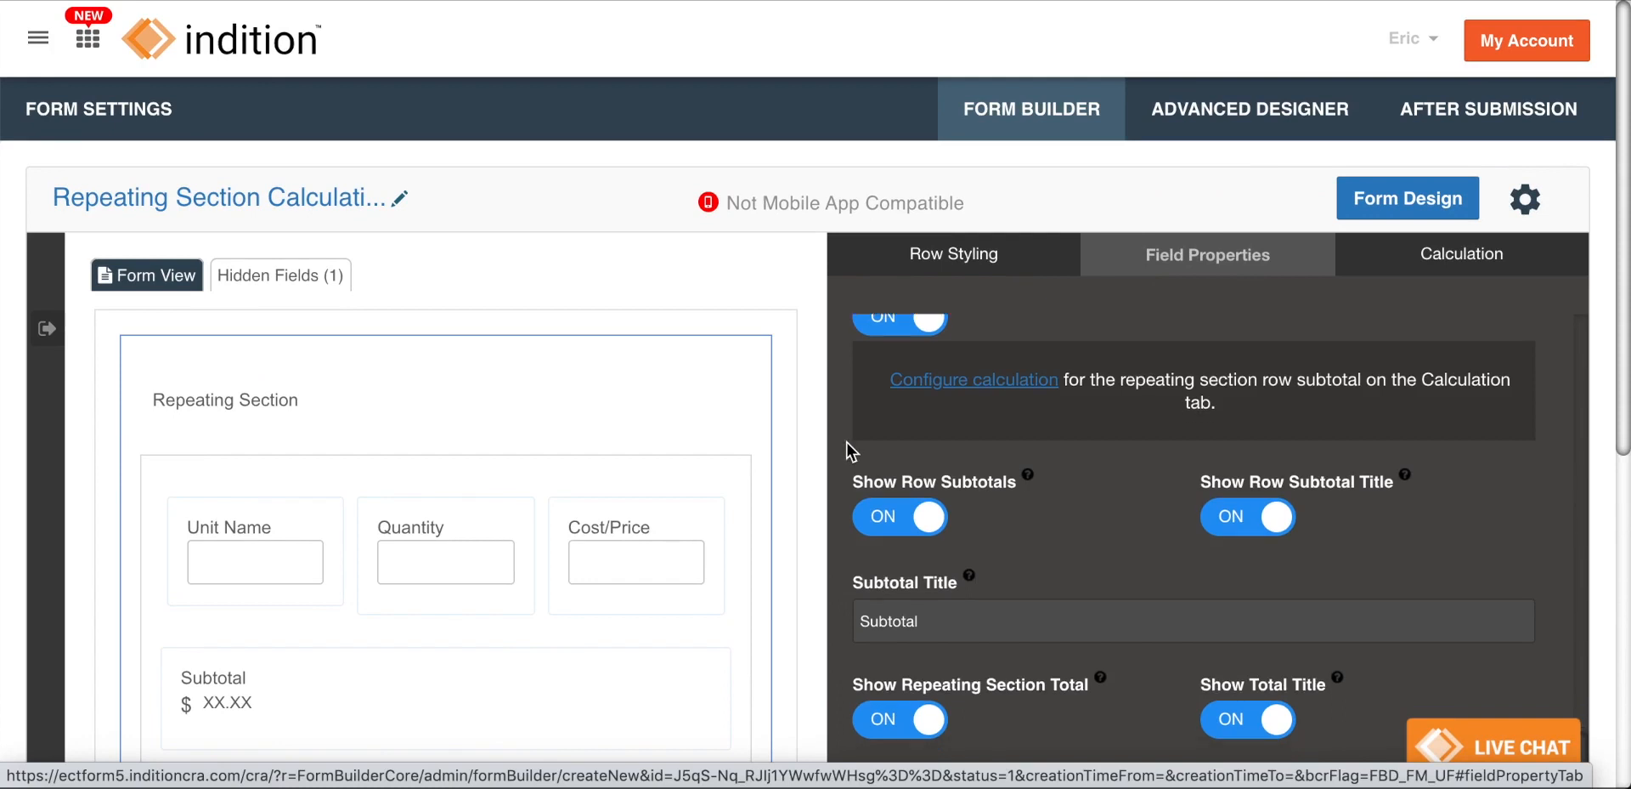
pyautogui.scroll(2, 846, 441)
pyautogui.scroll(3, 846, 441)
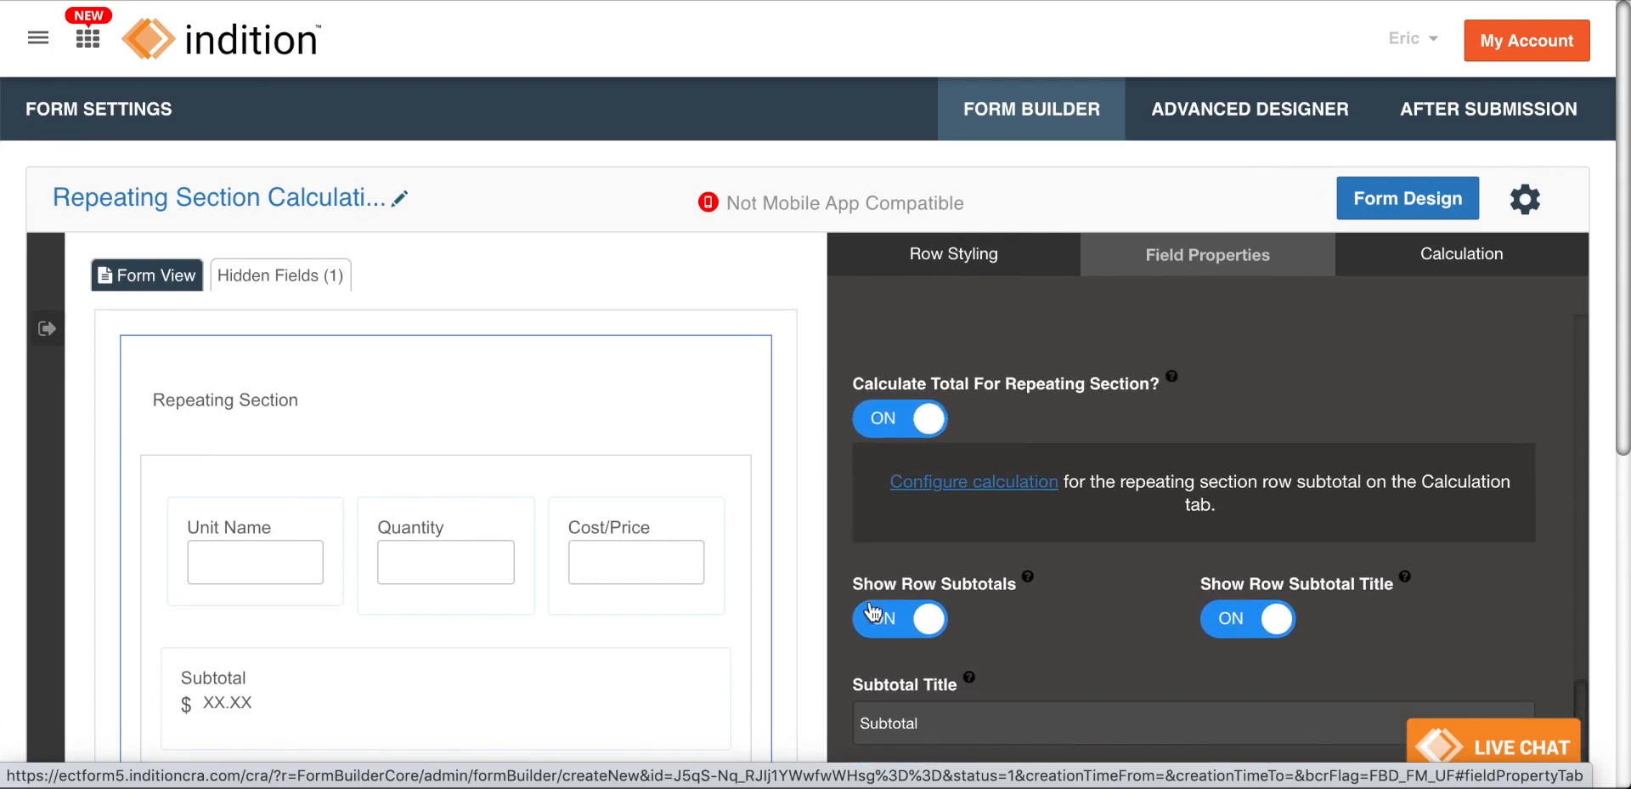
pyautogui.scroll(-5, 700, 510)
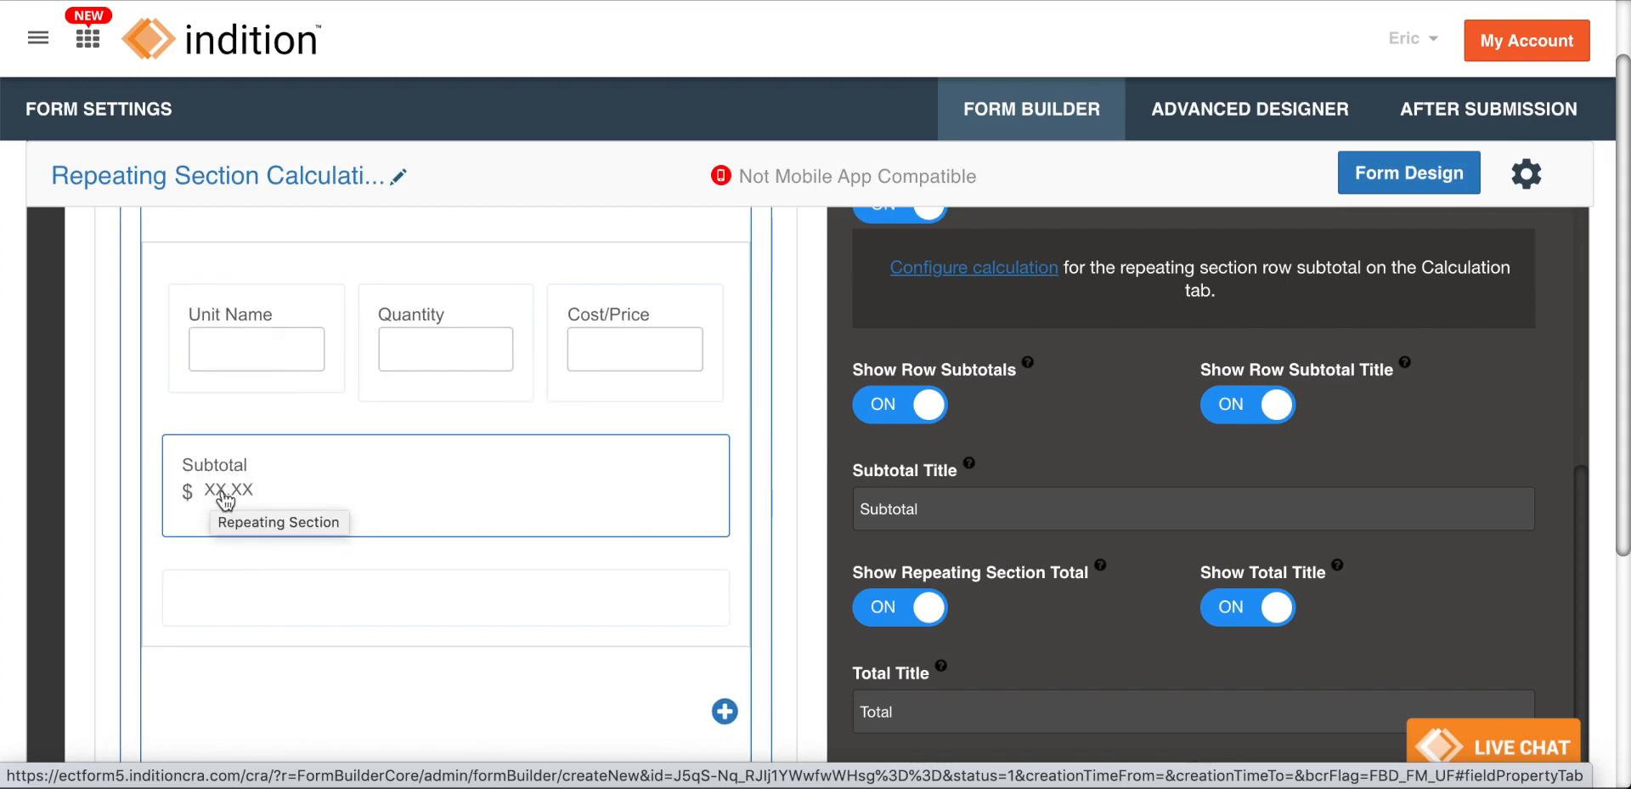
pyautogui.scroll(-2, 1032, 399)
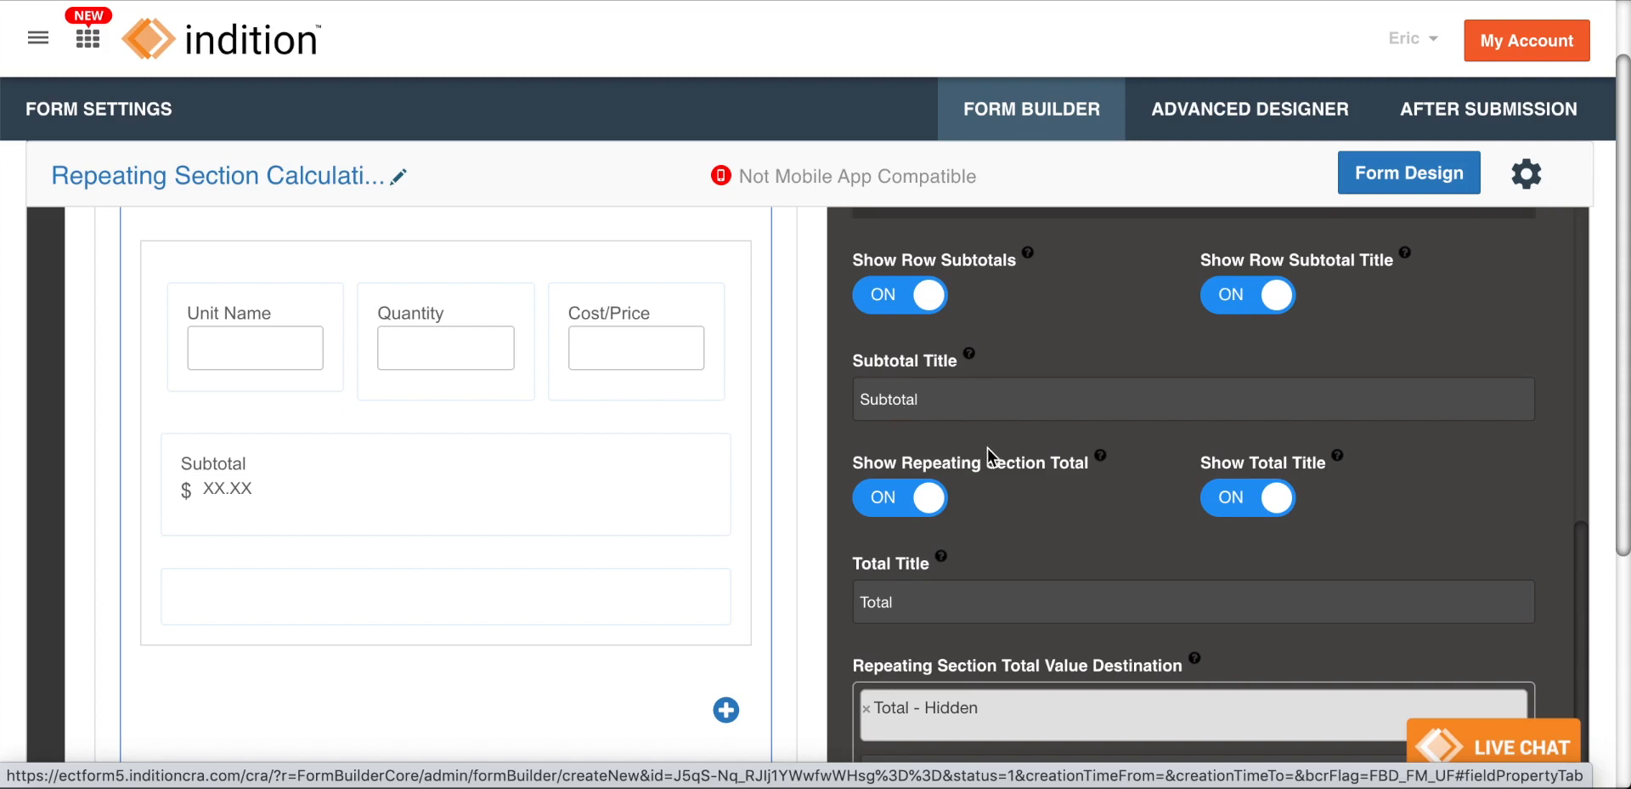
pyautogui.scroll(-1, 987, 447)
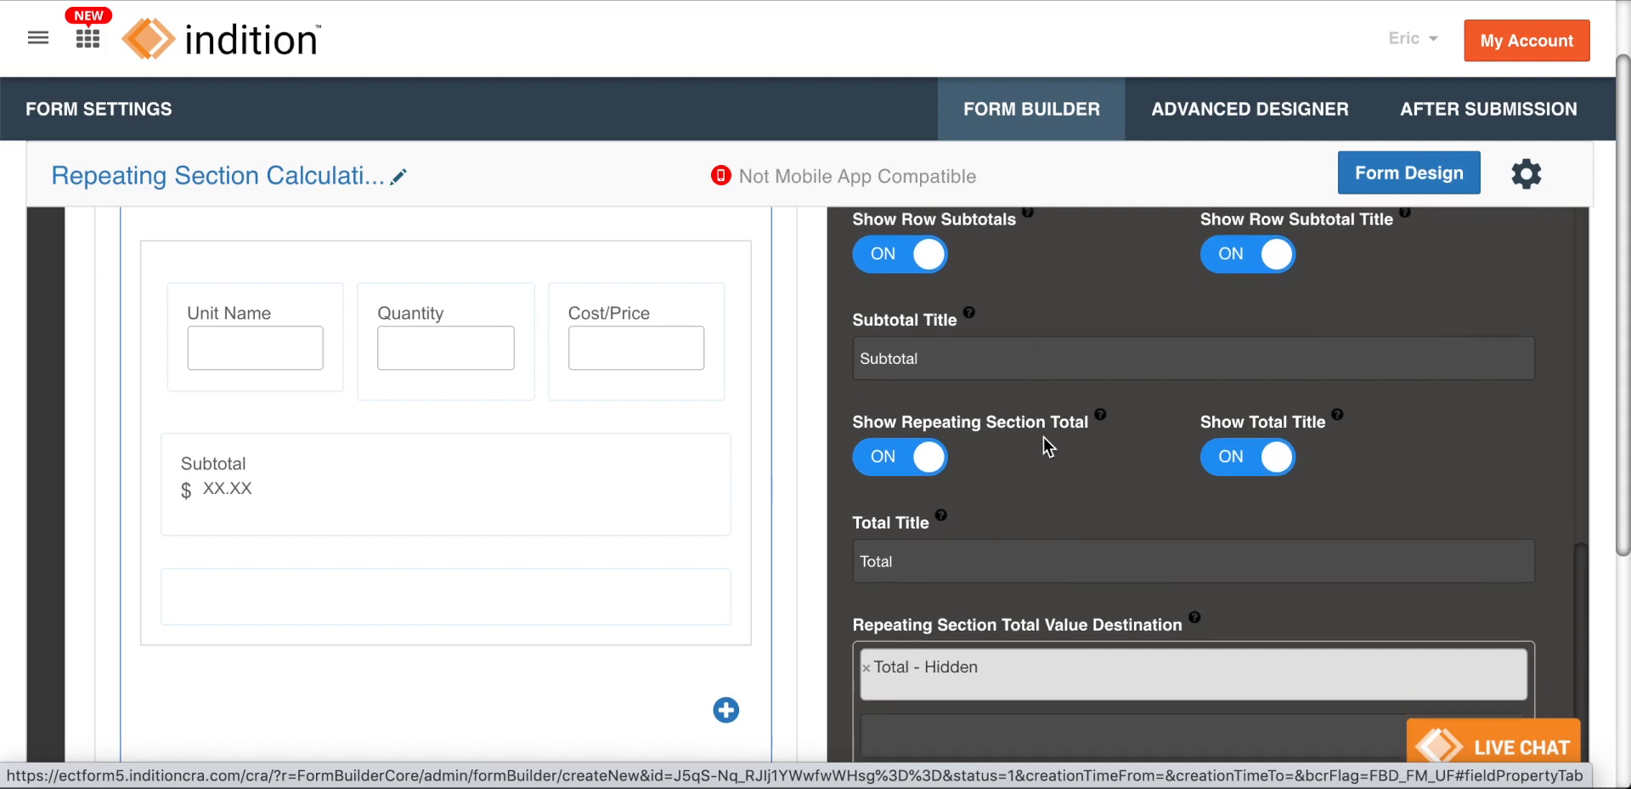
pyautogui.scroll(-3, 706, 452)
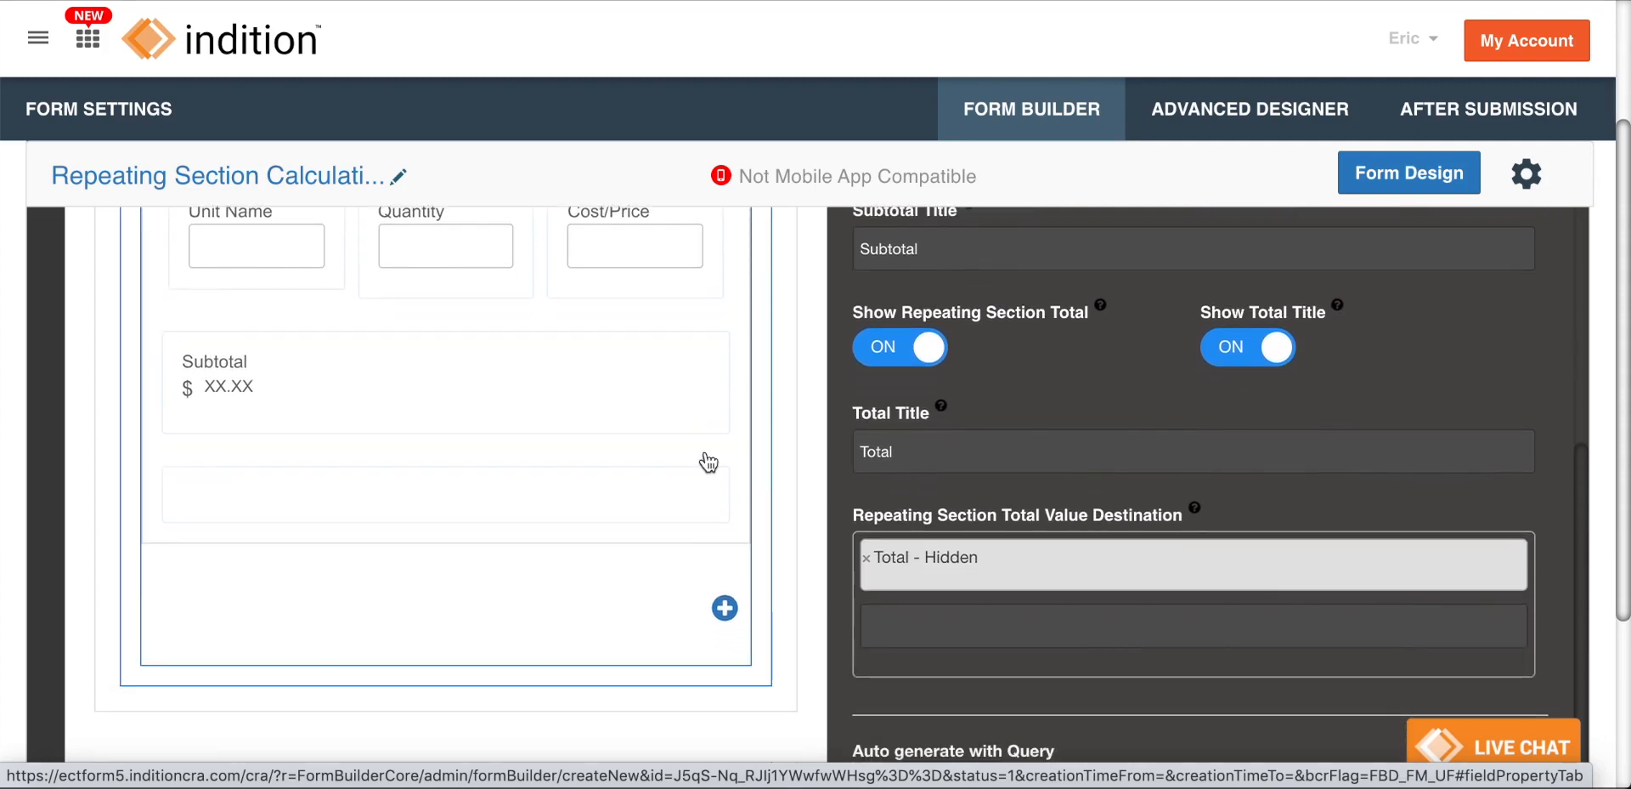
# Review the repeating section's subtotal, total and query settings and apply them with Total - Hidden as the total value destination
pyautogui.scroll(5, 706, 447)
pyautogui.scroll(-4, 708, 462)
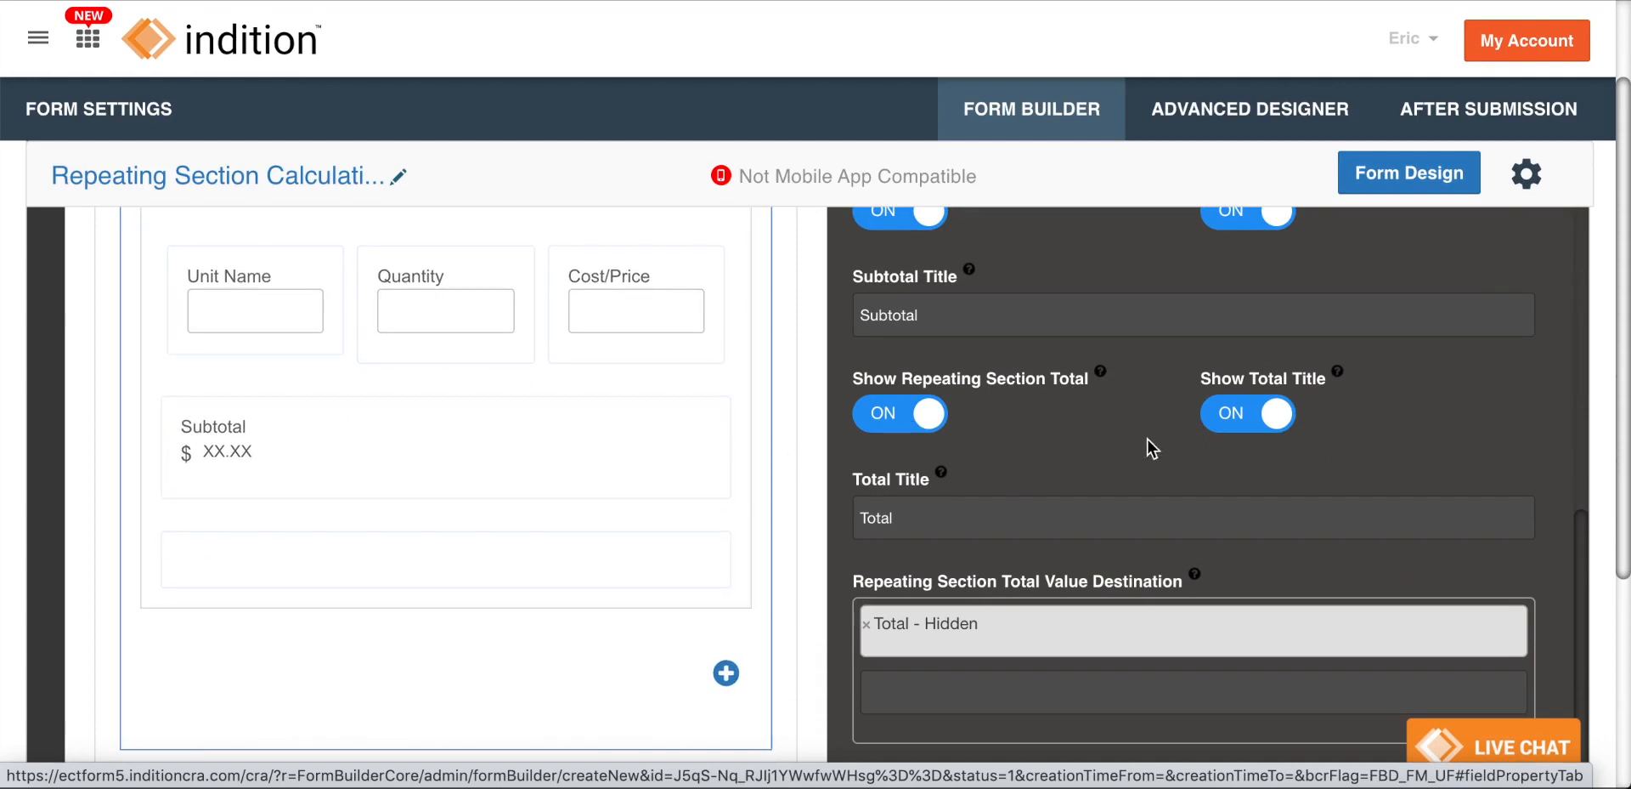
pyautogui.scroll(-1, 1055, 435)
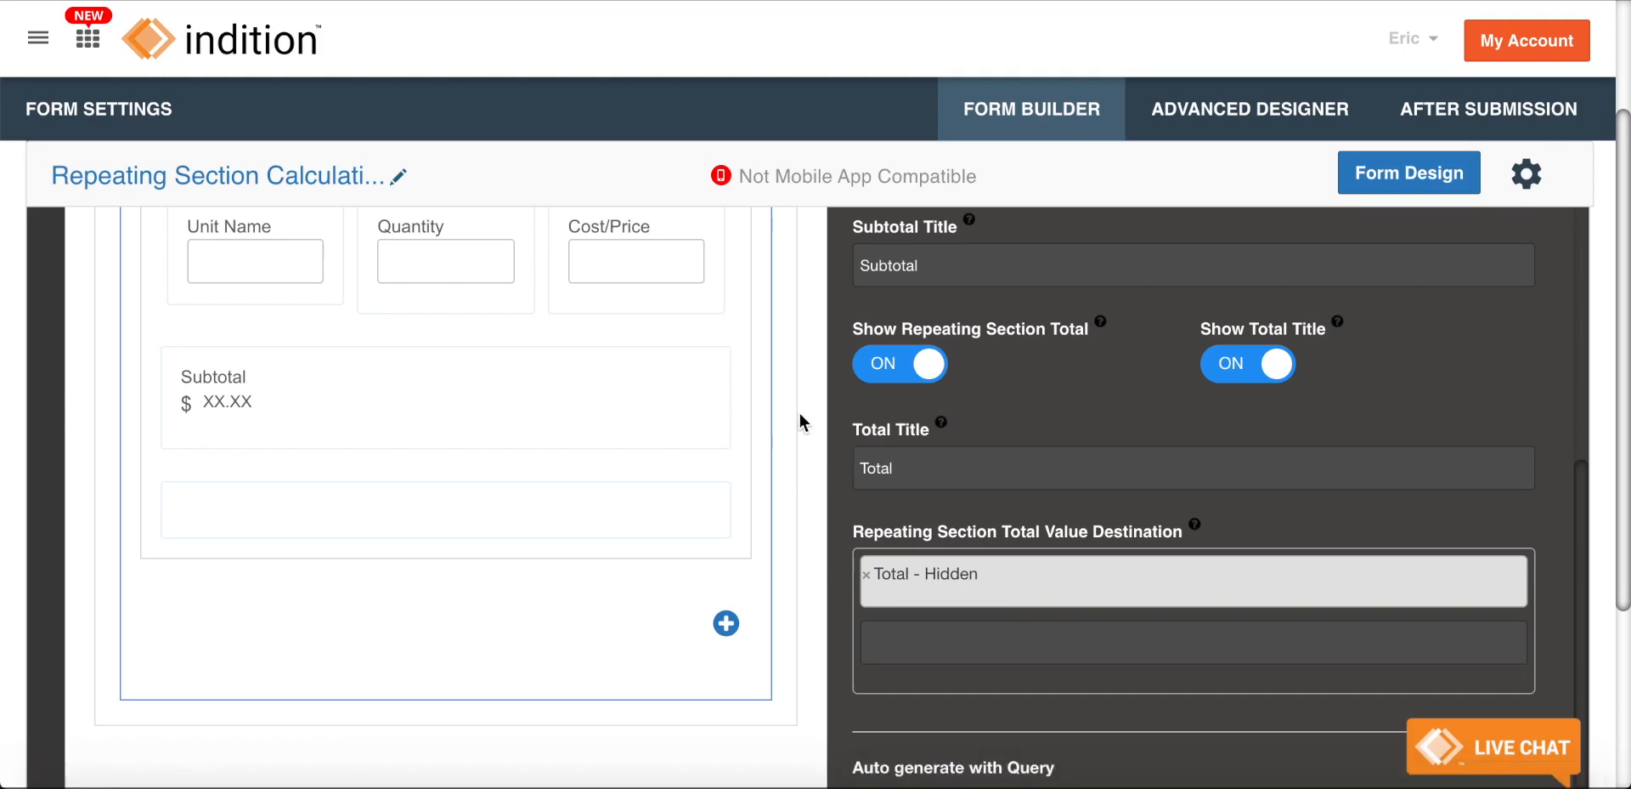
pyautogui.scroll(-3, 795, 476)
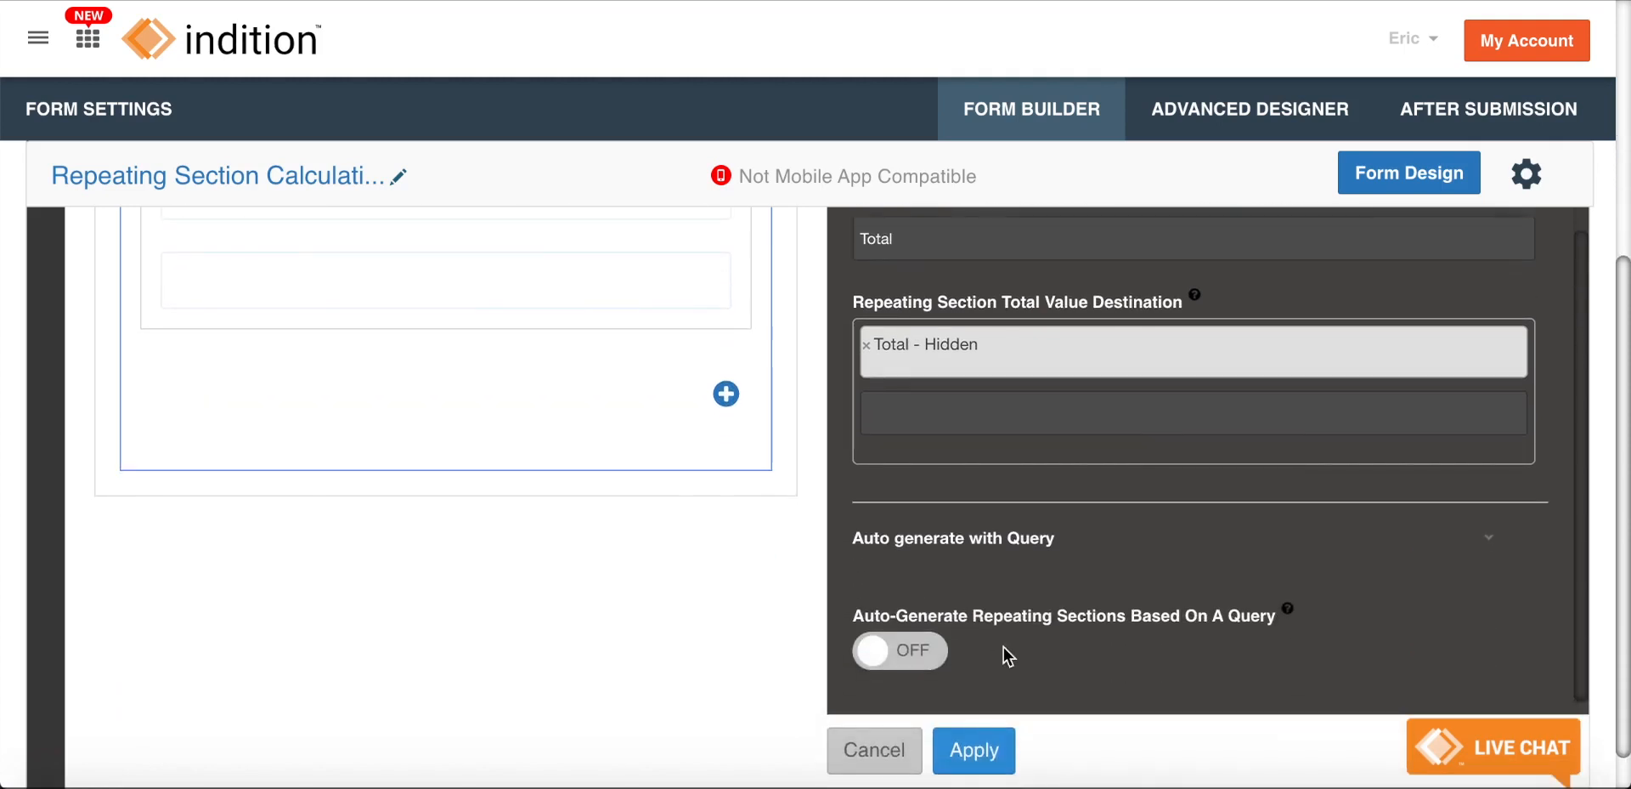
pyautogui.scroll(-1, 1011, 676)
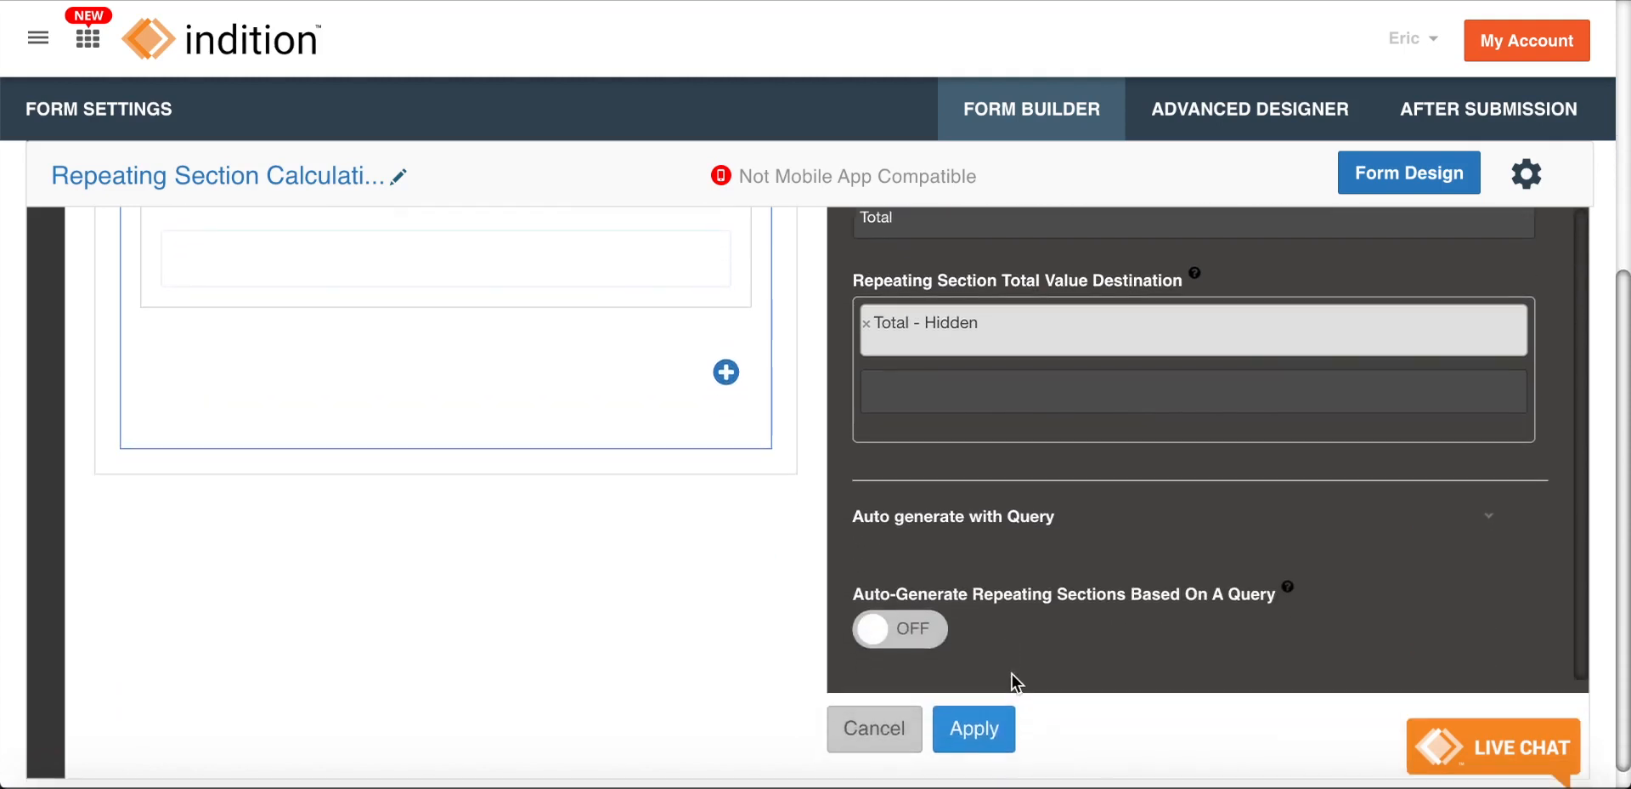
pyautogui.click(963, 740)
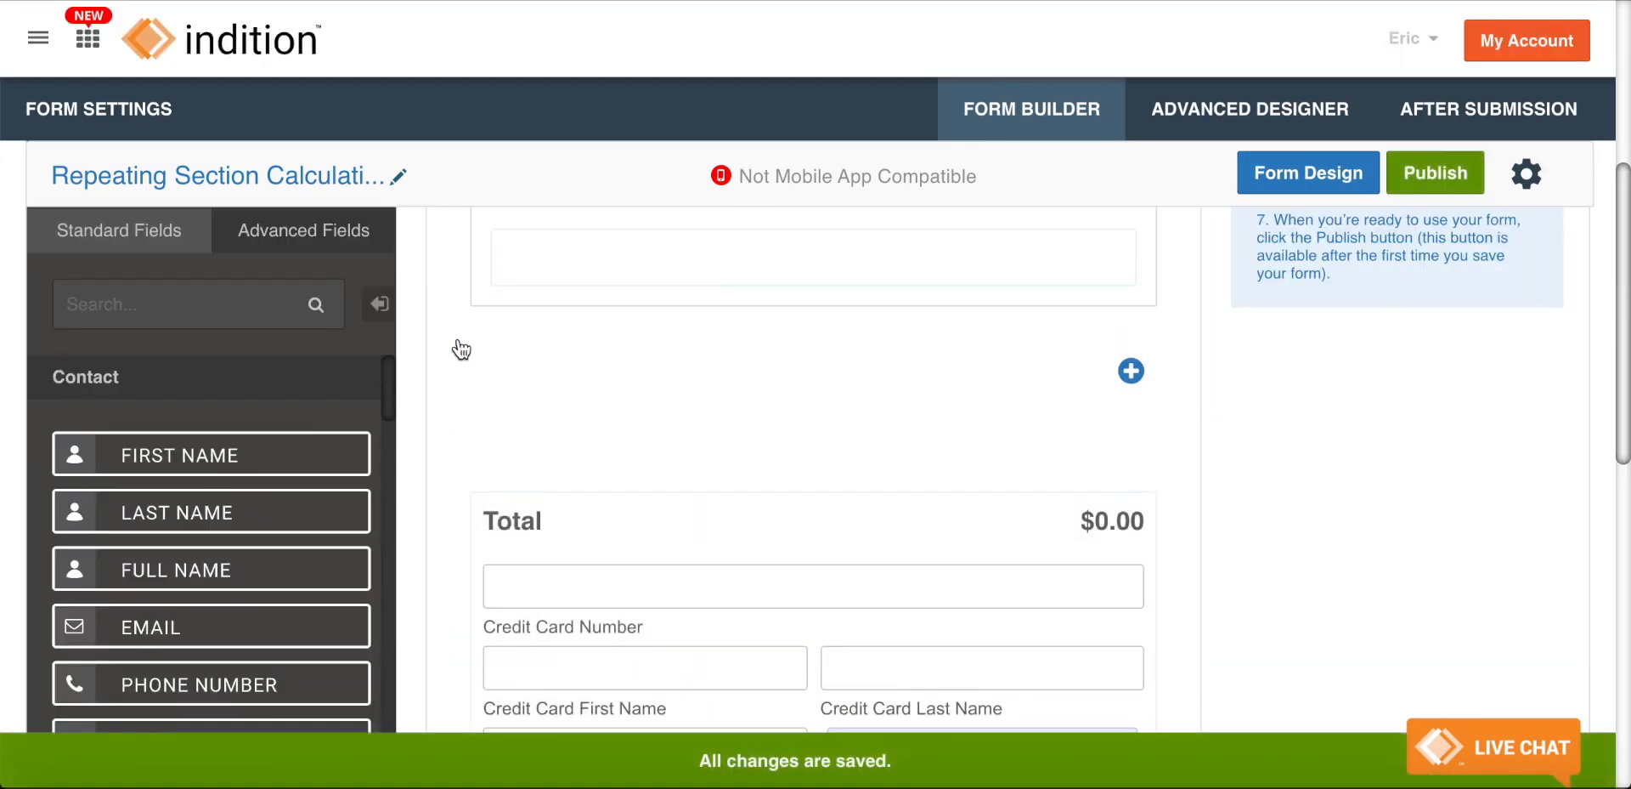
# Examine the form layout, from the repeating section's fields and subtotal to the payment field's total and card details
pyautogui.scroll(4, 458, 349)
pyautogui.scroll(3, 459, 352)
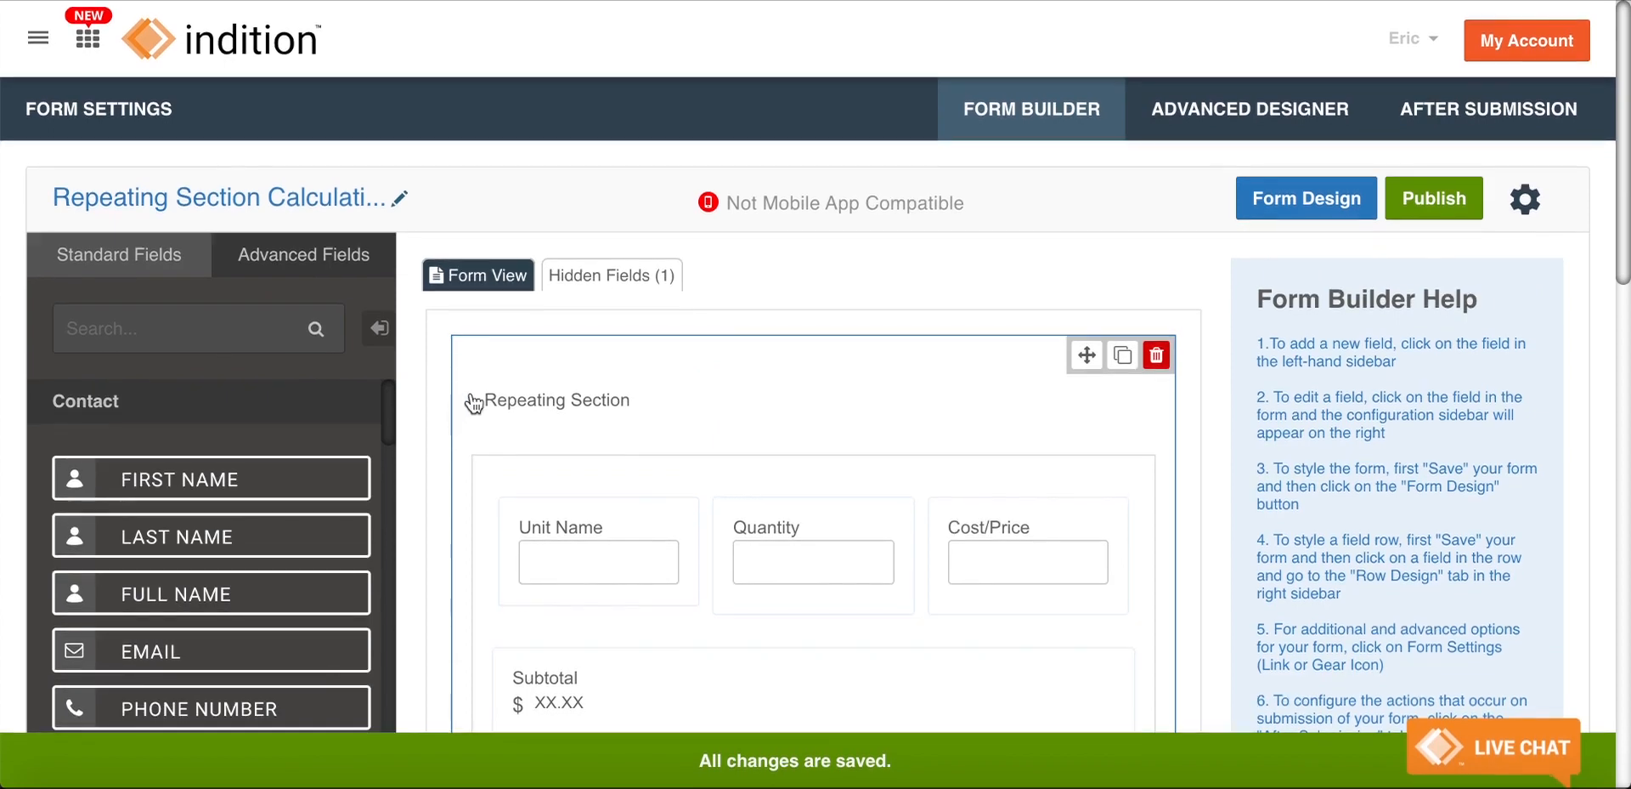
pyautogui.scroll(-2, 474, 404)
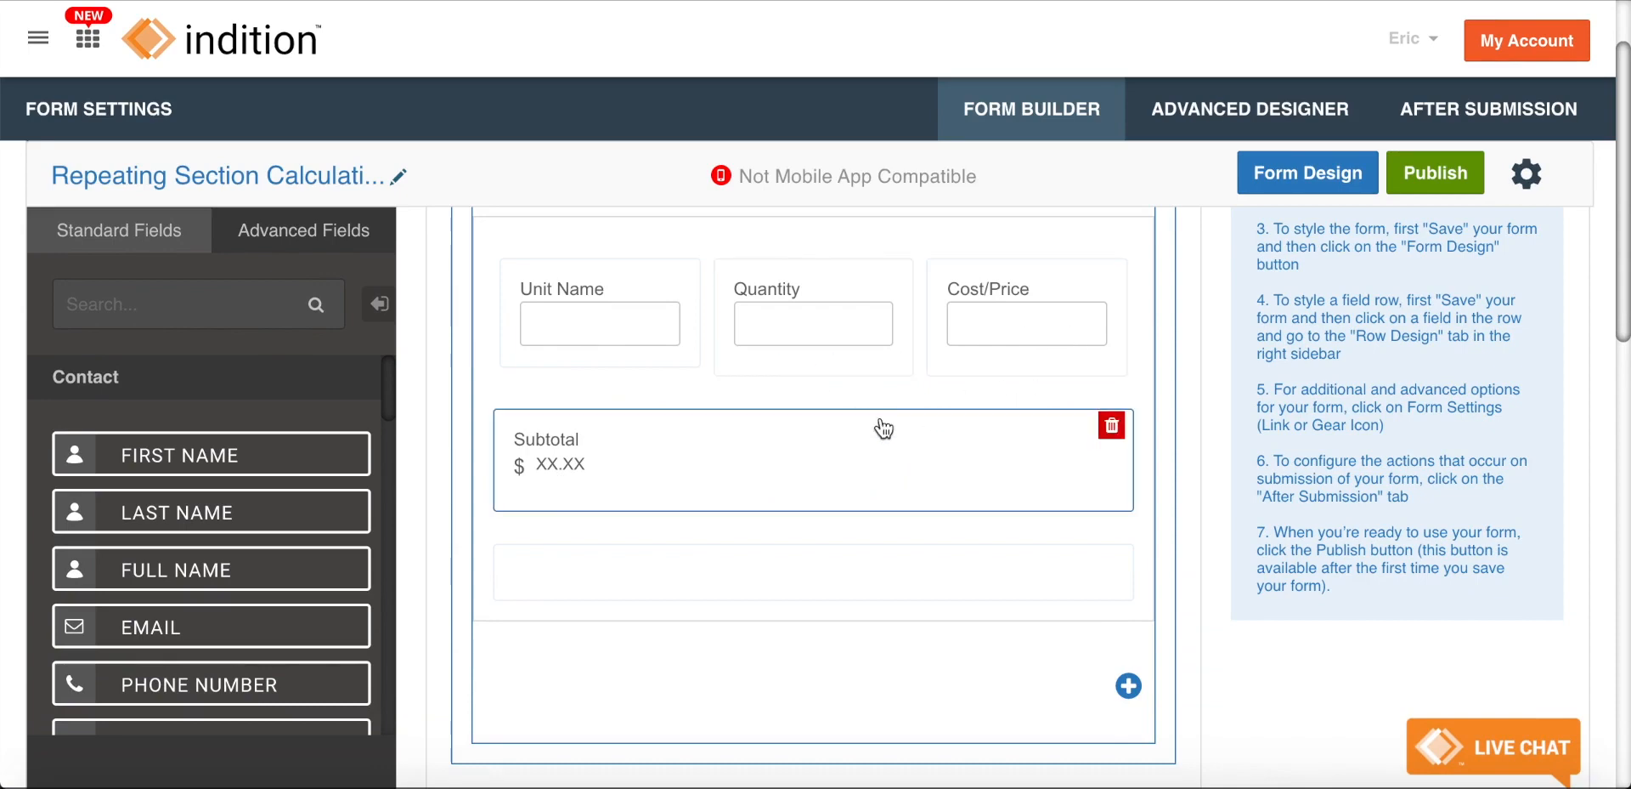
pyautogui.scroll(-2, 1111, 413)
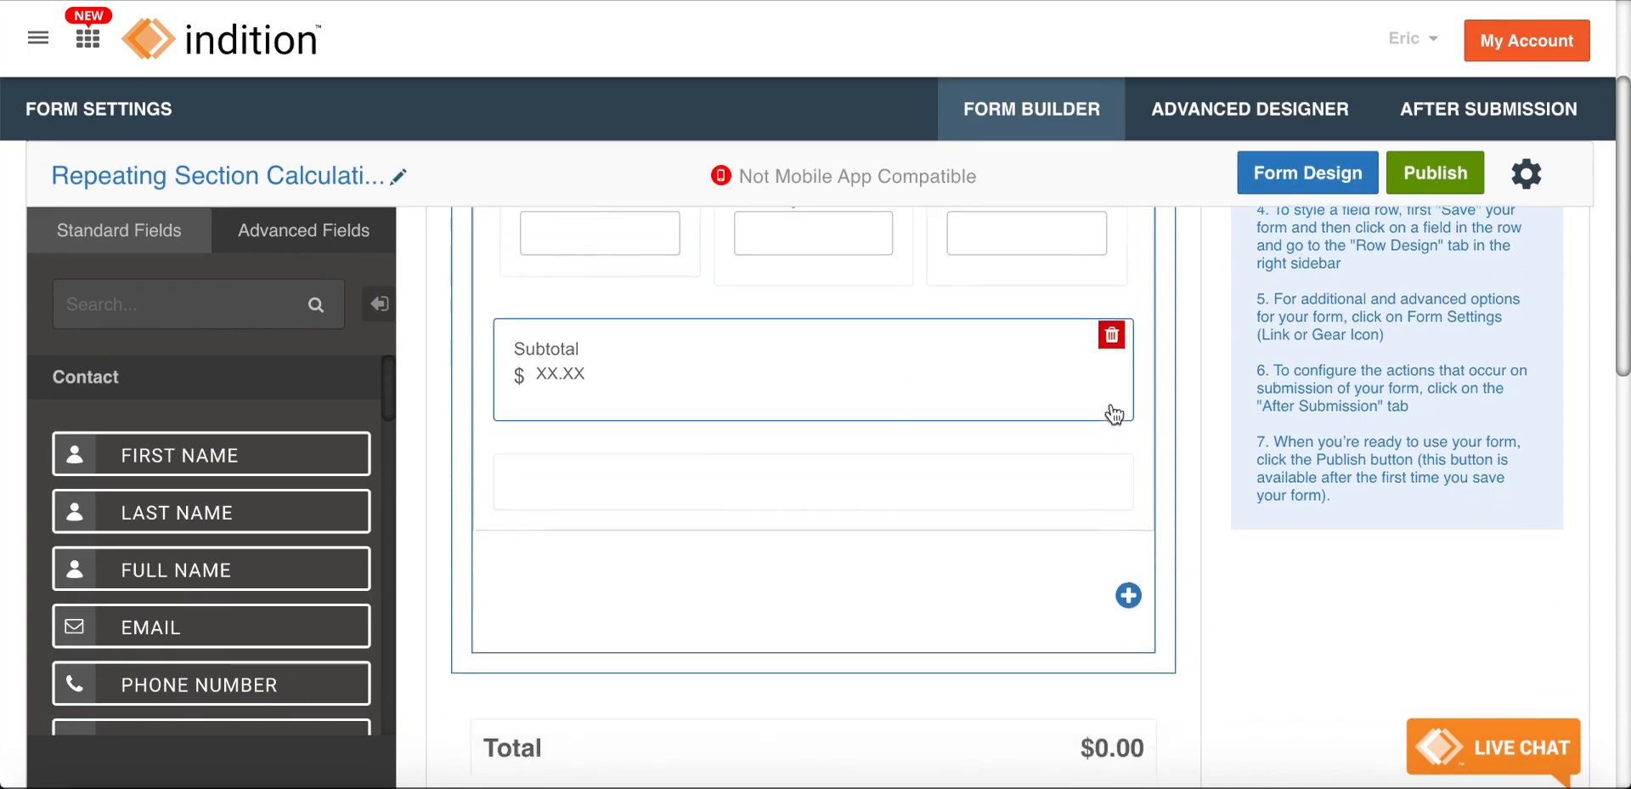
pyautogui.scroll(-3, 1115, 414)
pyautogui.scroll(-5, 1191, 413)
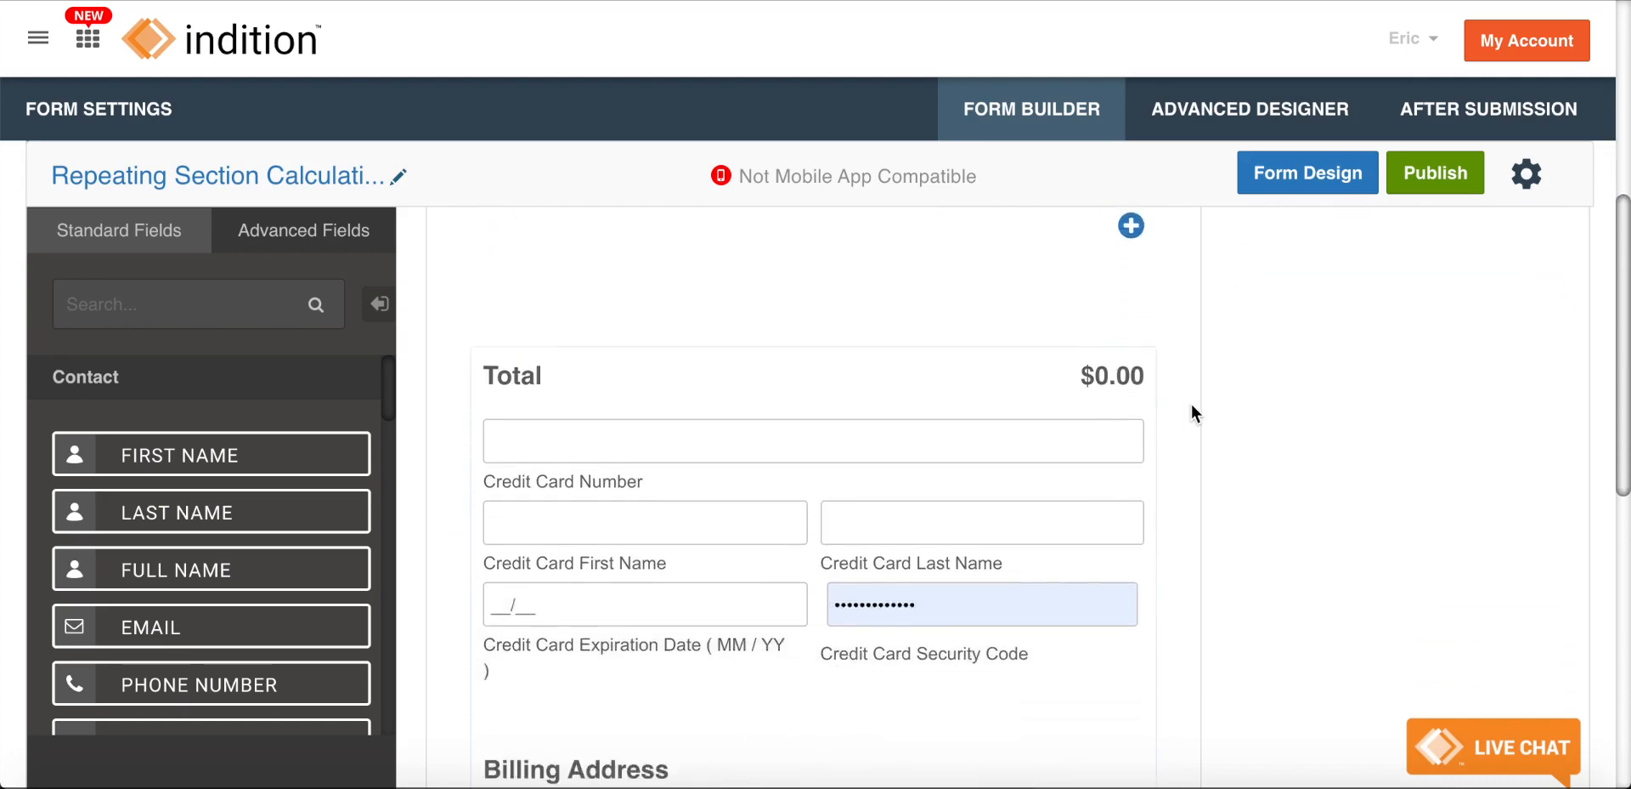
pyautogui.scroll(-2, 1192, 404)
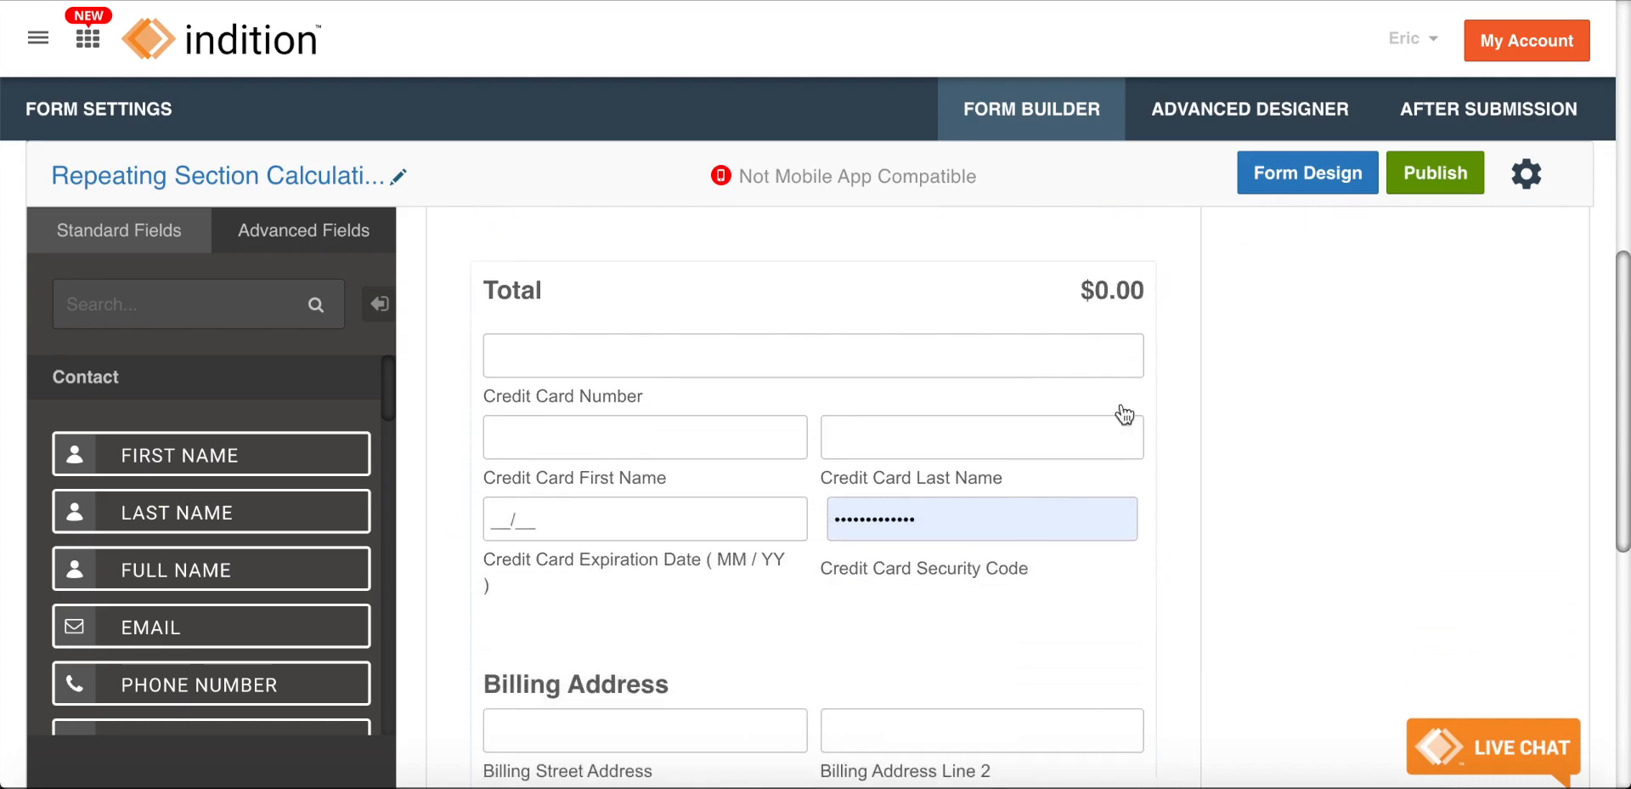
pyautogui.scroll(6, 1130, 440)
pyautogui.scroll(3, 1094, 533)
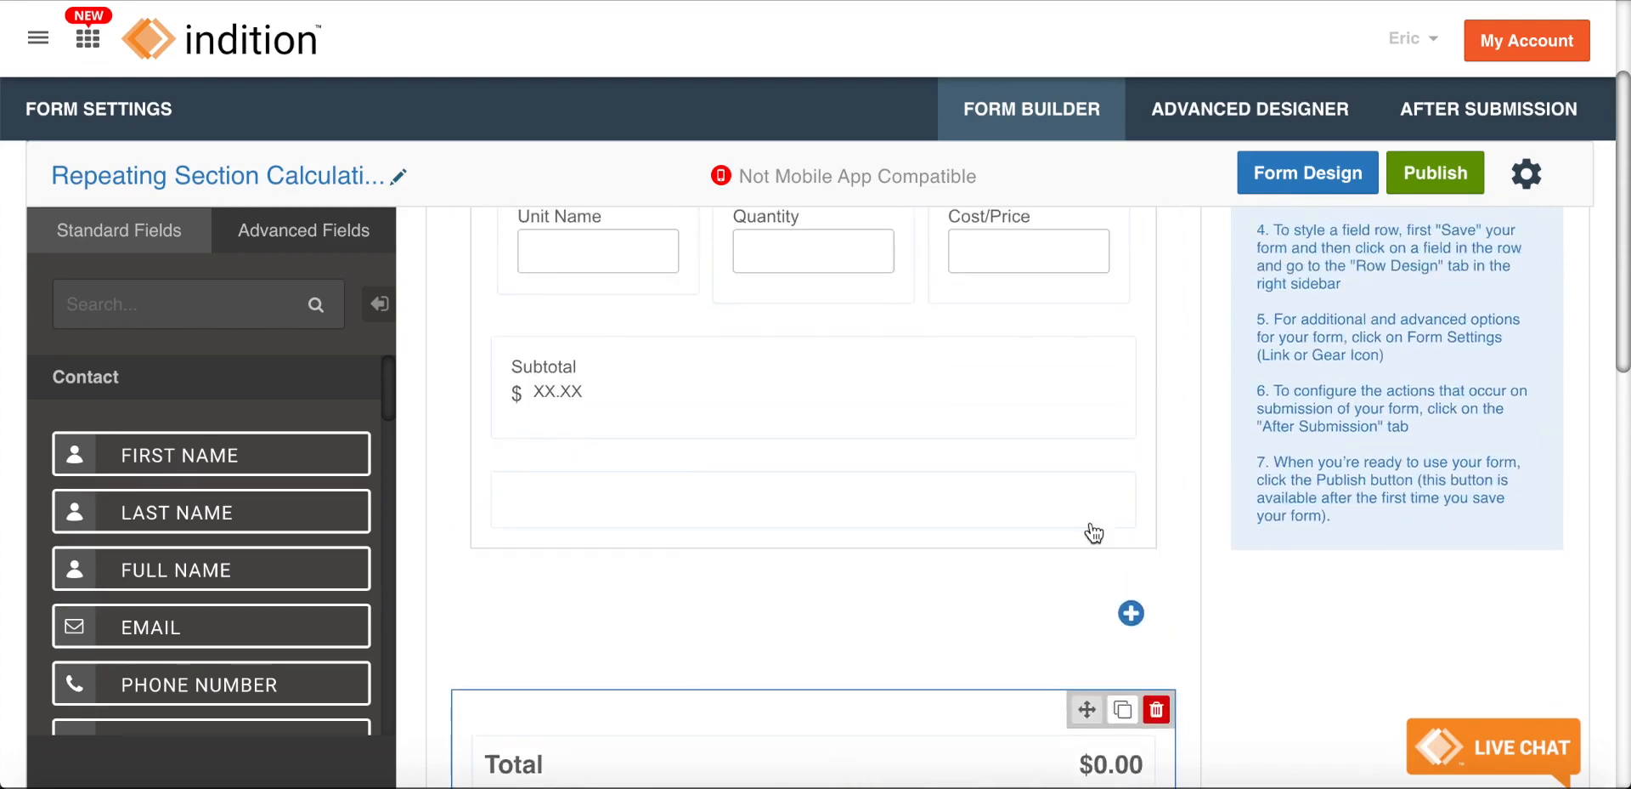
pyautogui.scroll(-5, 1198, 423)
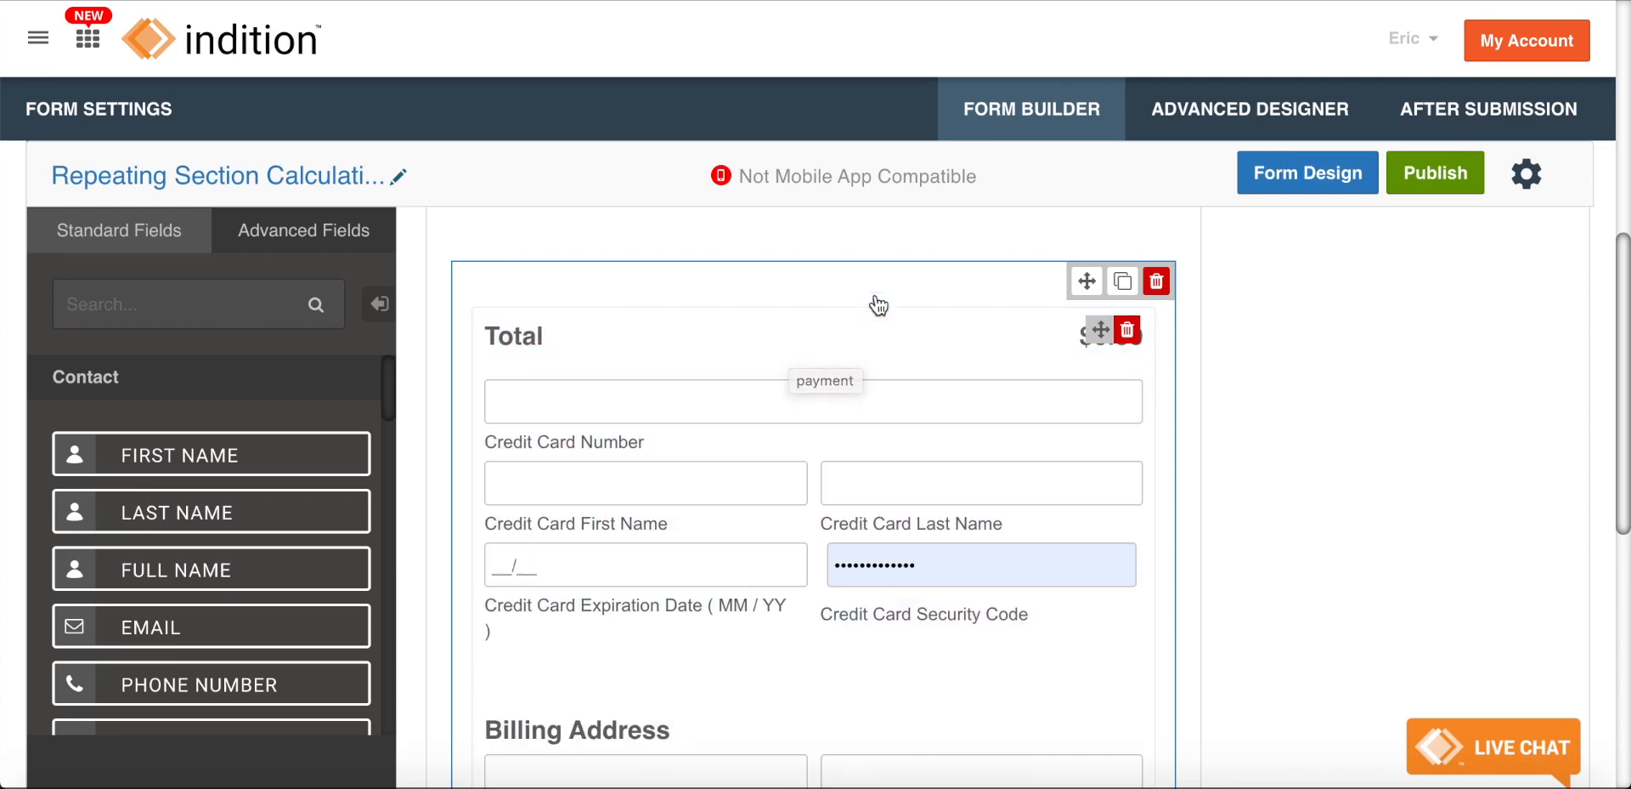
# Open the payment field's properties and select Total as the field that populates the payment total amount
pyautogui.click(890, 351)
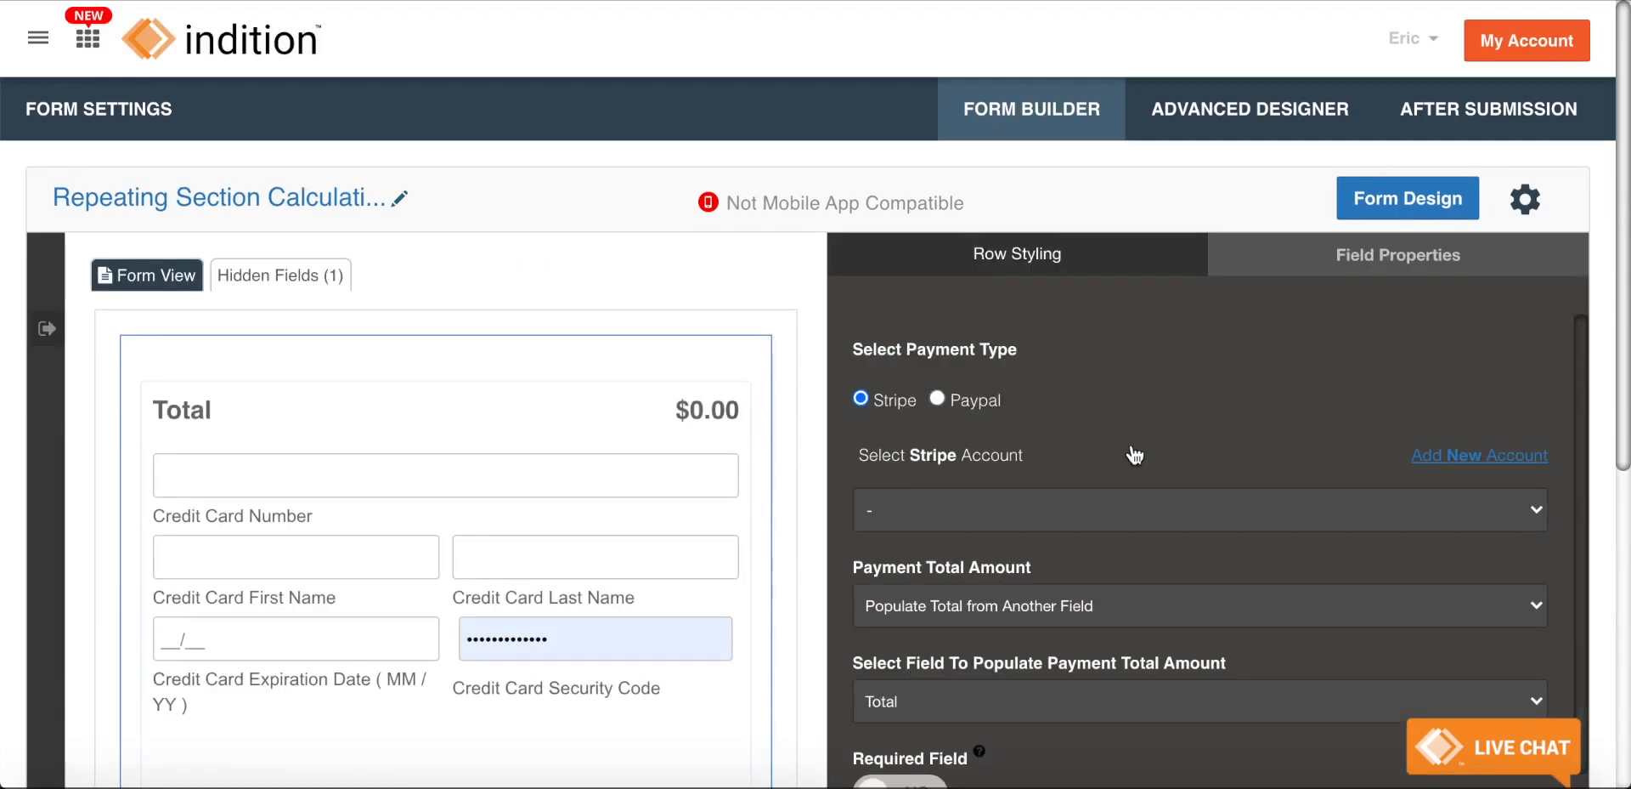
pyautogui.scroll(-2, 1135, 455)
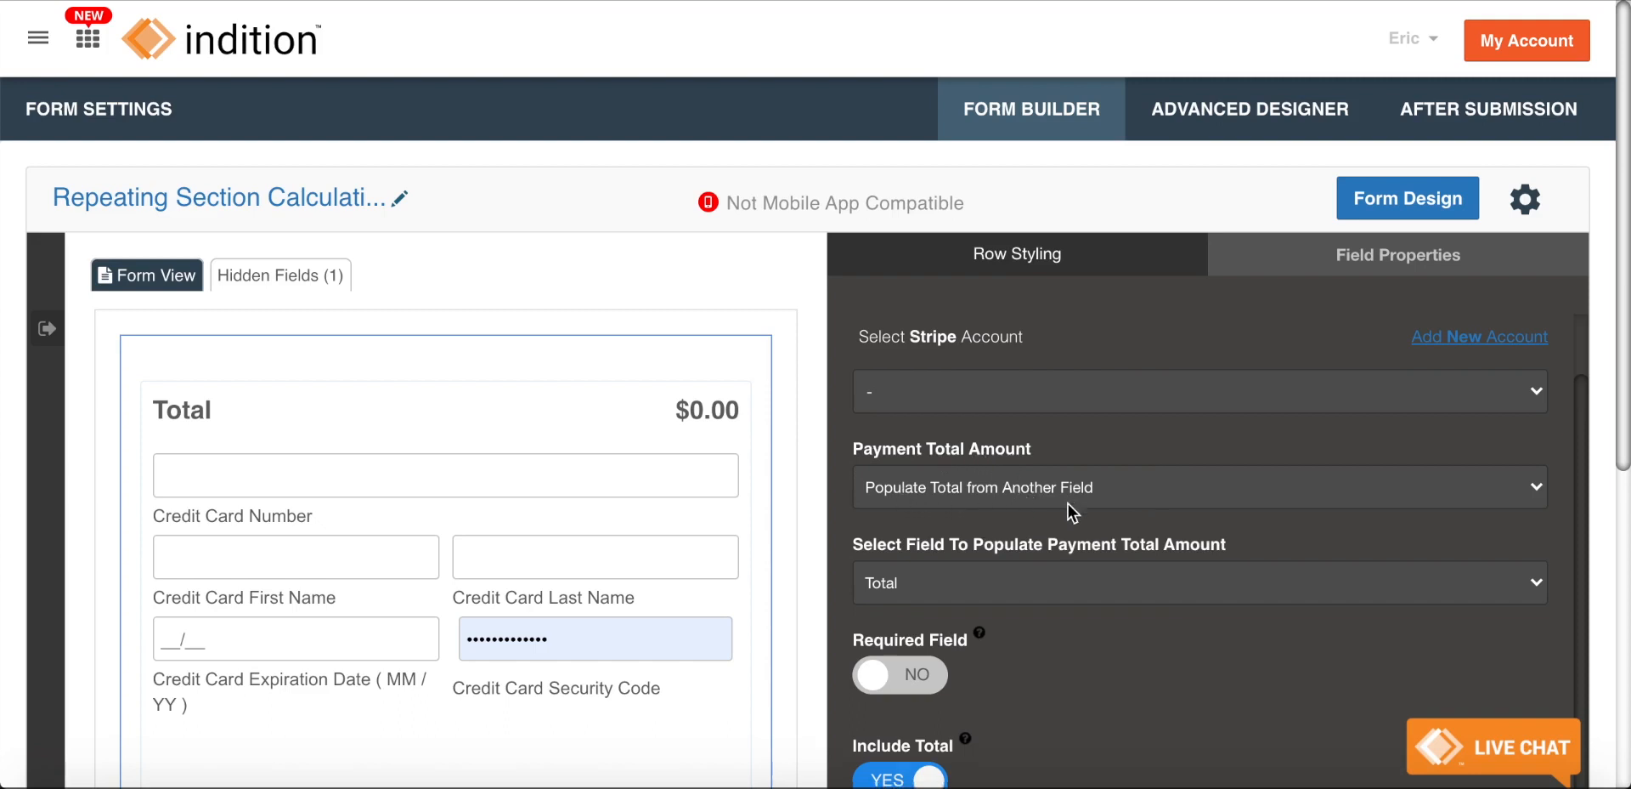
pyautogui.scroll(-1, 1067, 502)
pyautogui.click(1079, 544)
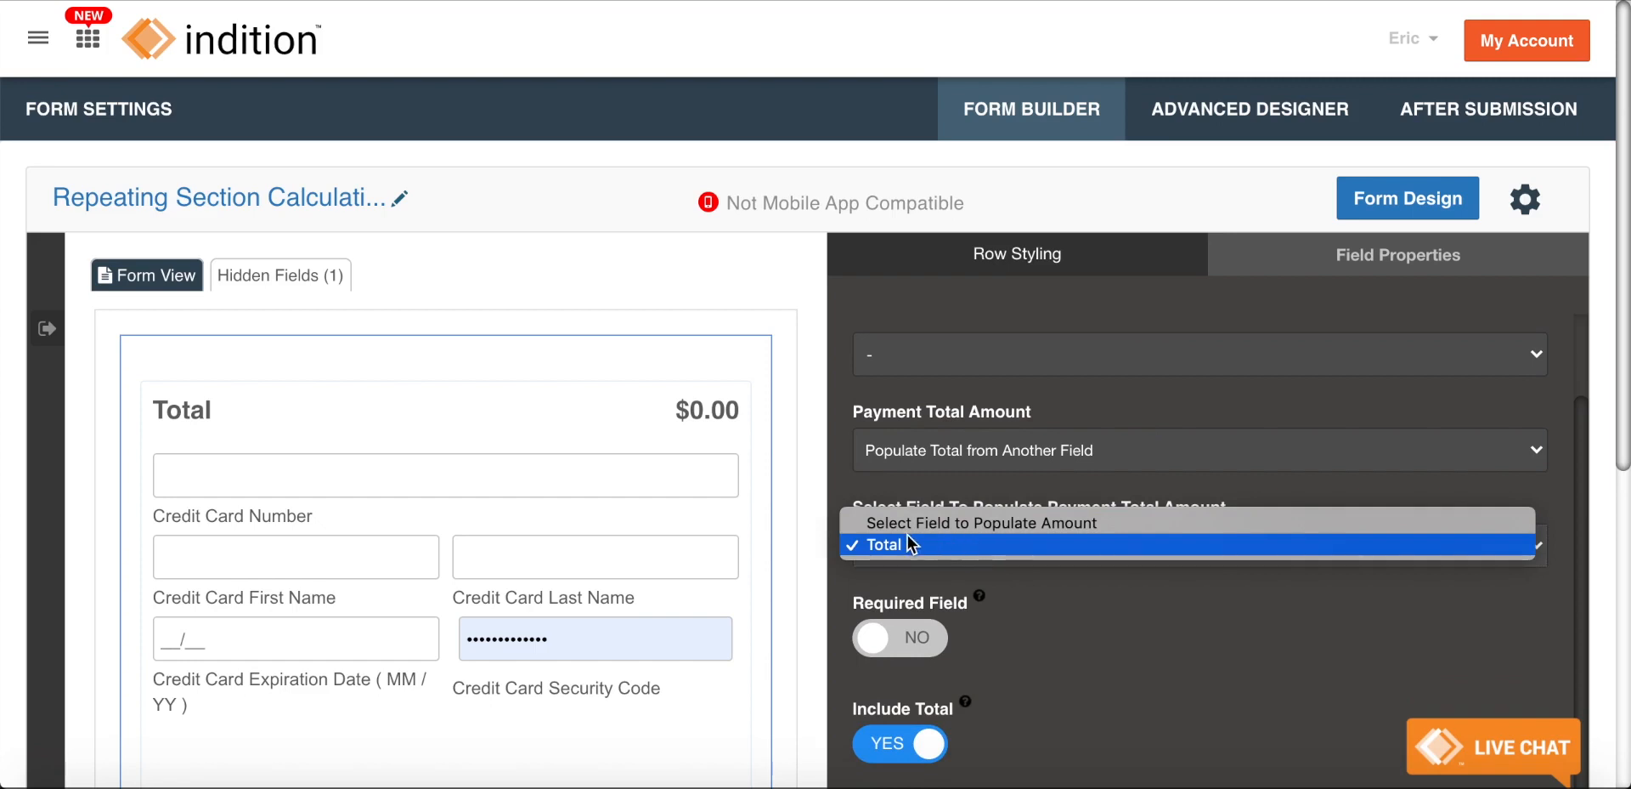
pyautogui.click(962, 545)
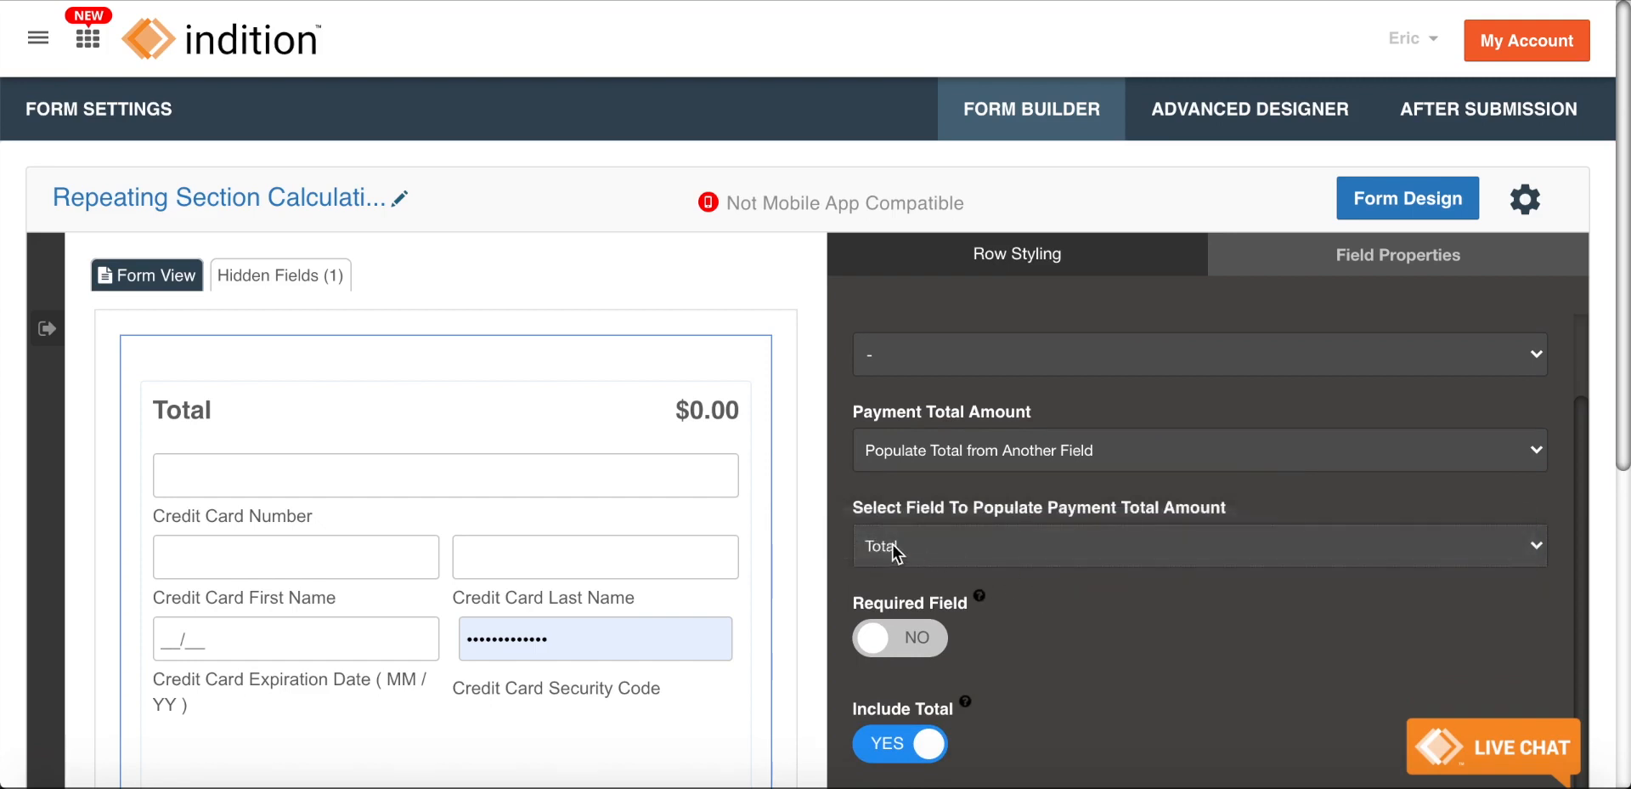
pyautogui.click(1000, 553)
pyautogui.click(956, 545)
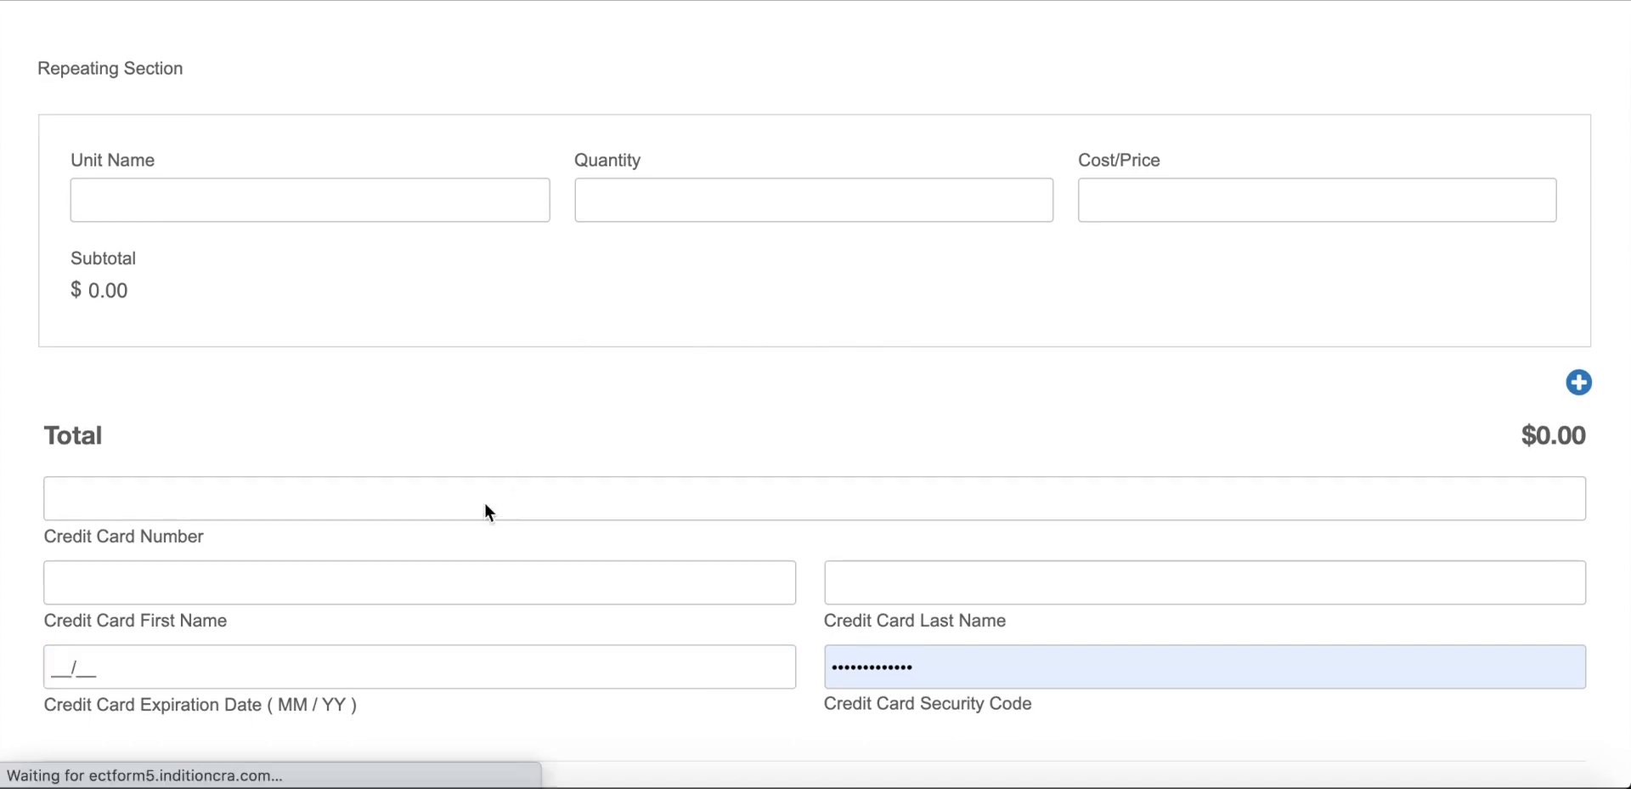
# Fill the live form's first repeating row with Unit Name T-Shirt, Quantity 200 and Cost/Price 15
pyautogui.click(280, 659)
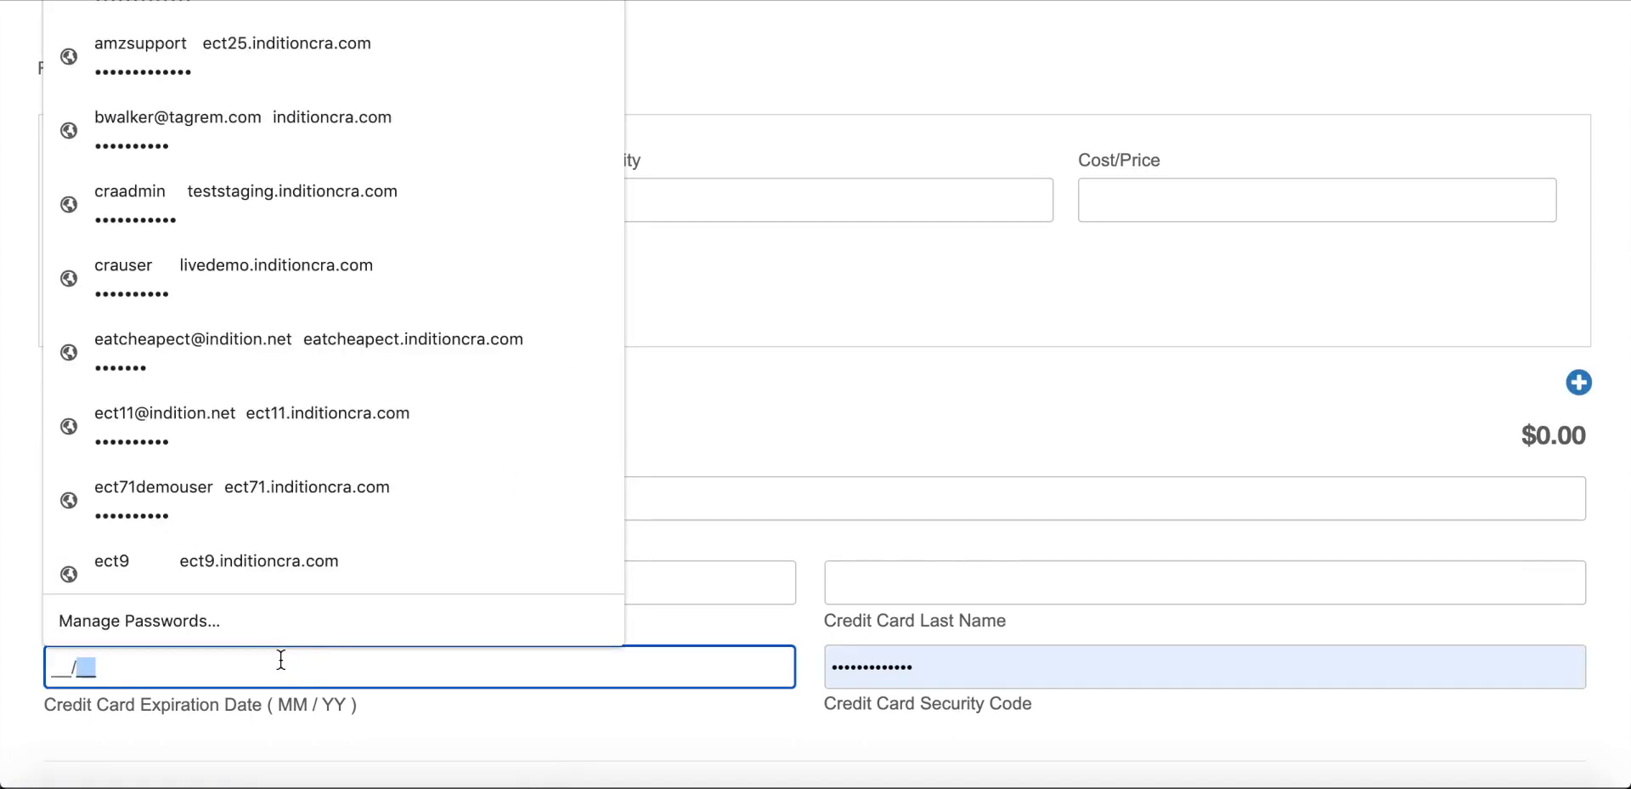
pyautogui.click(587, 739)
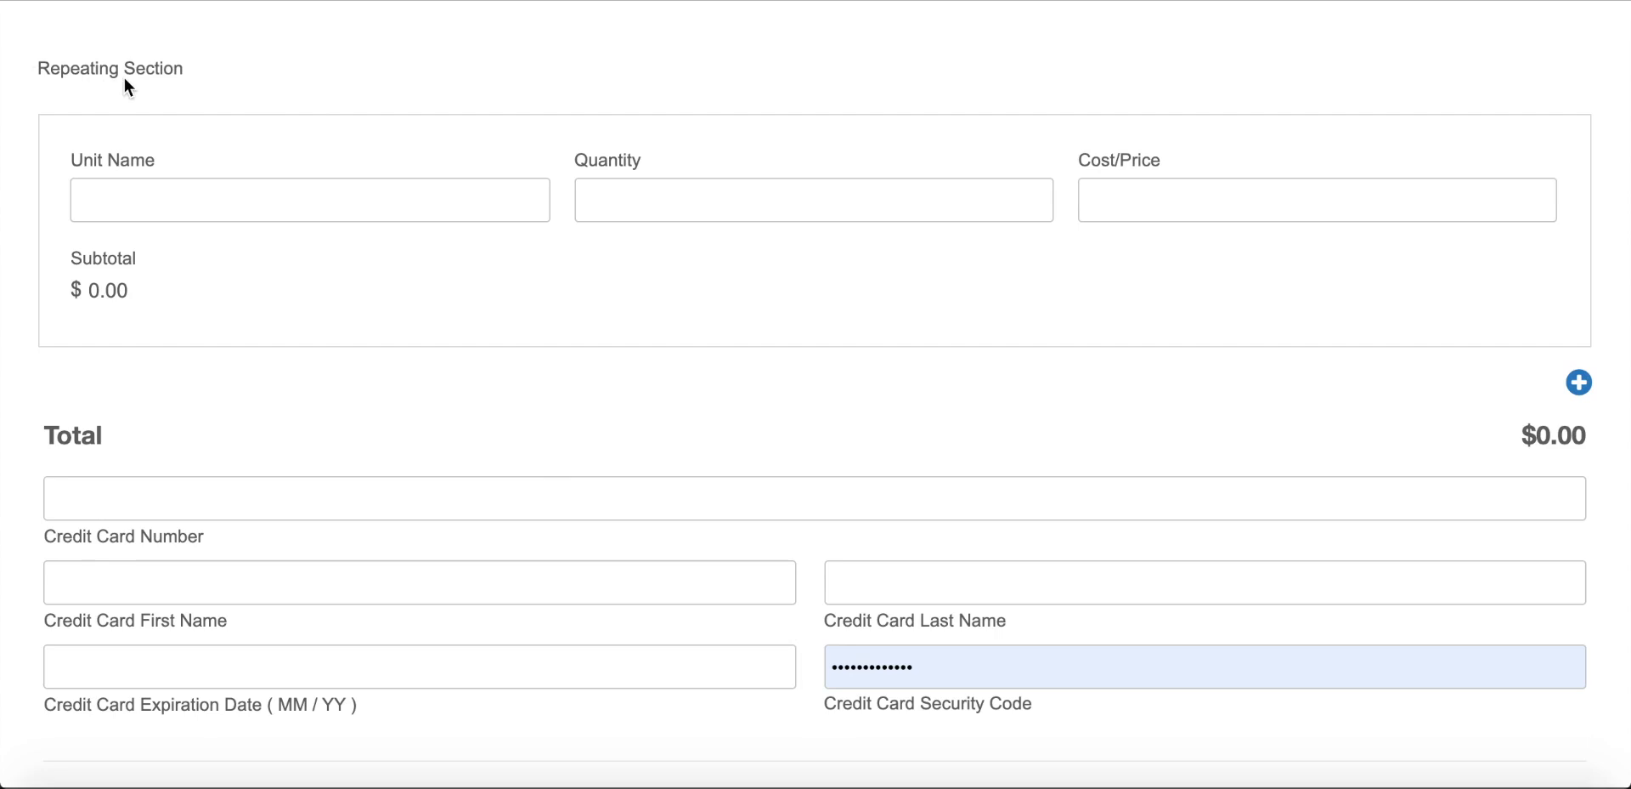
pyautogui.click(184, 212)
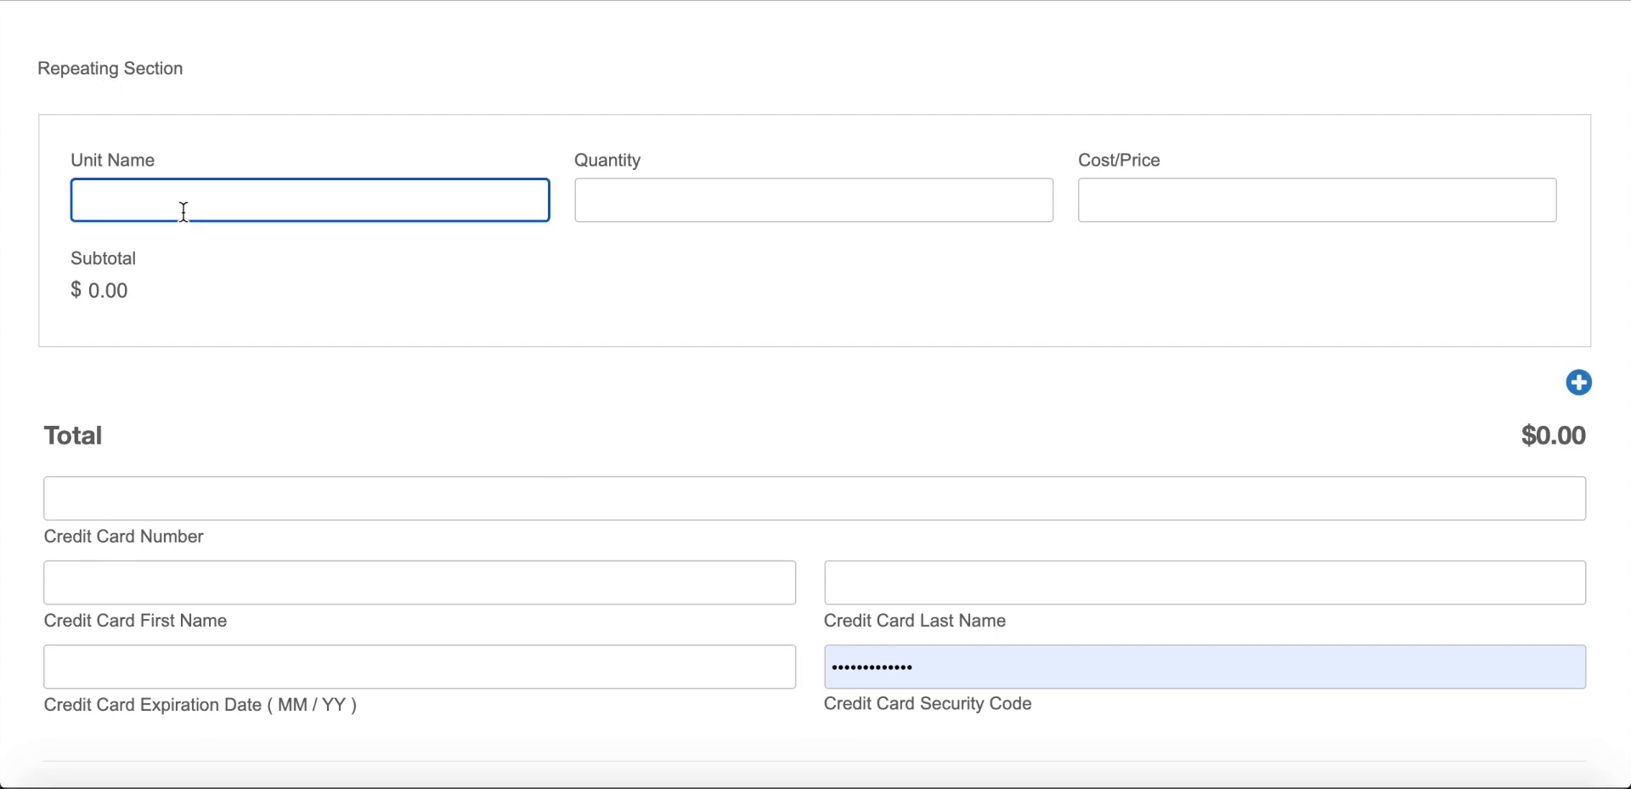
pyautogui.write('T-Shirt')
pyautogui.click(664, 201)
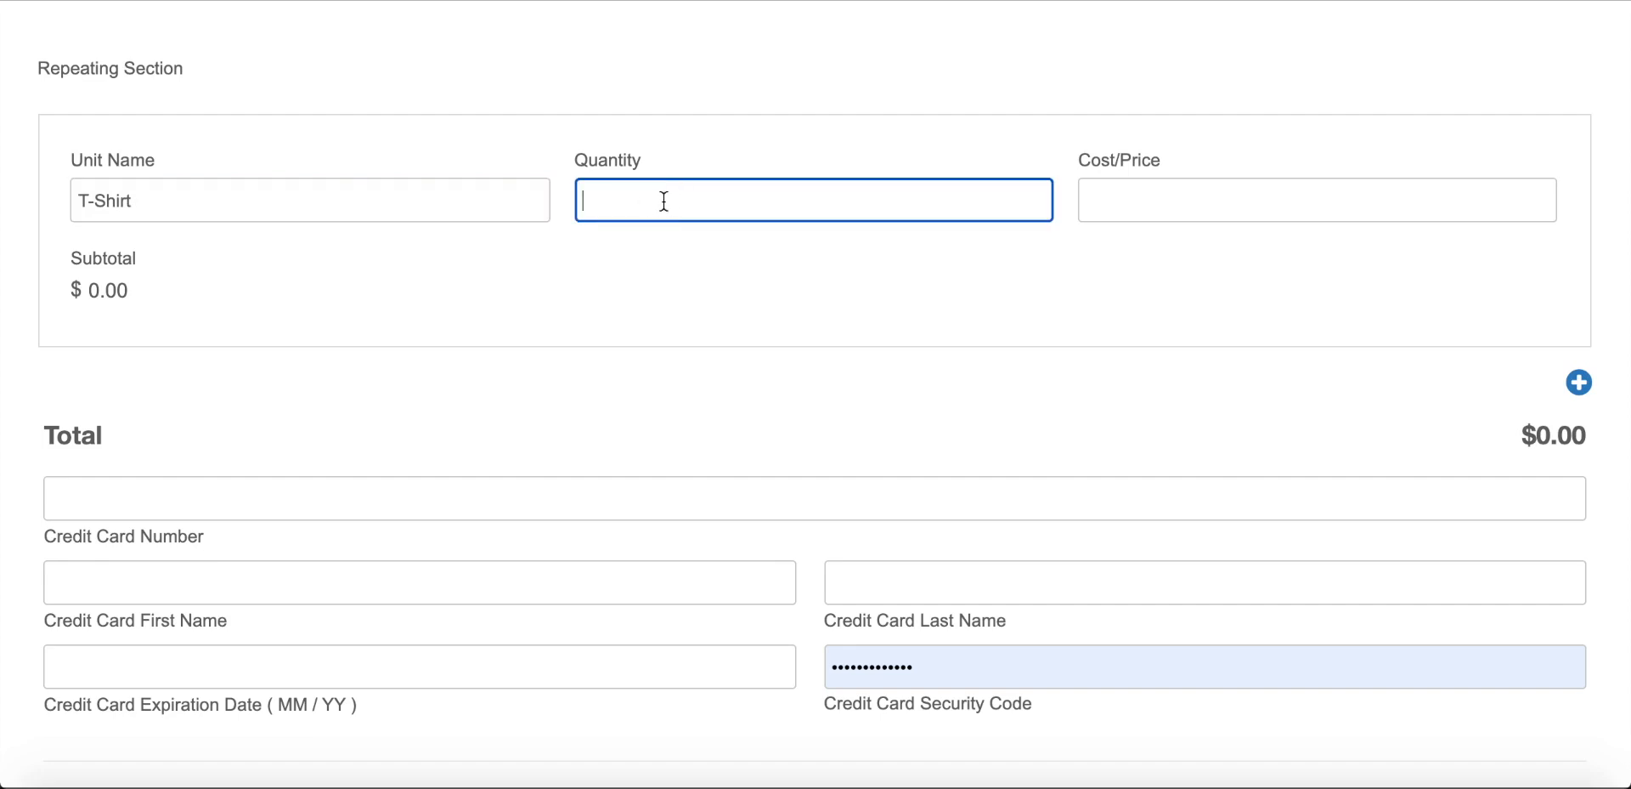
pyautogui.write('200')
pyautogui.click(1181, 193)
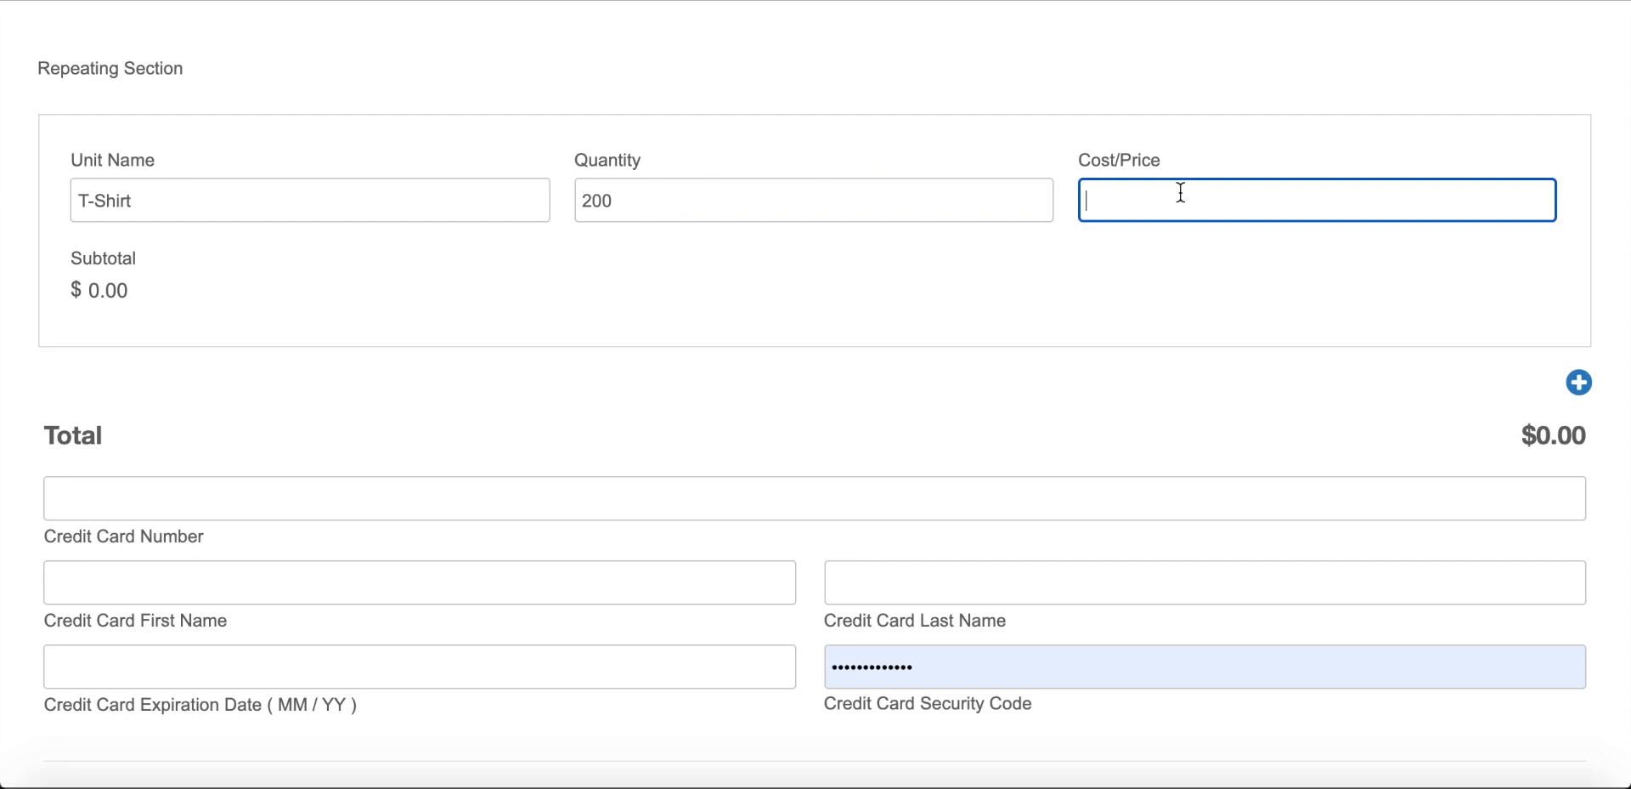
pyautogui.write('15')
pyautogui.click(910, 392)
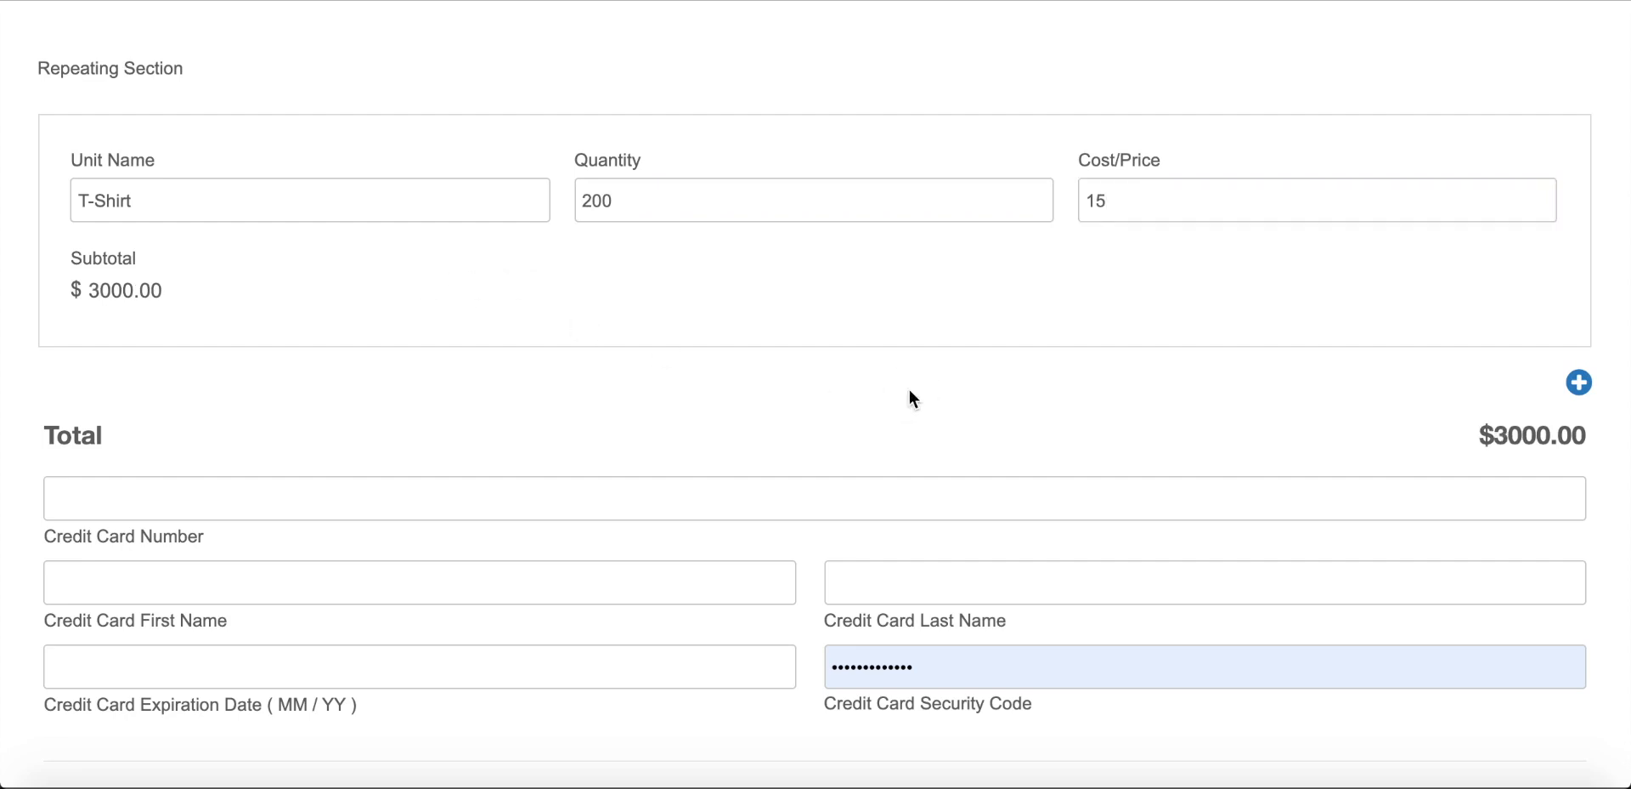
# Add two more rows to the repeating section, with the unit names Hat and Pants
pyautogui.click(1578, 384)
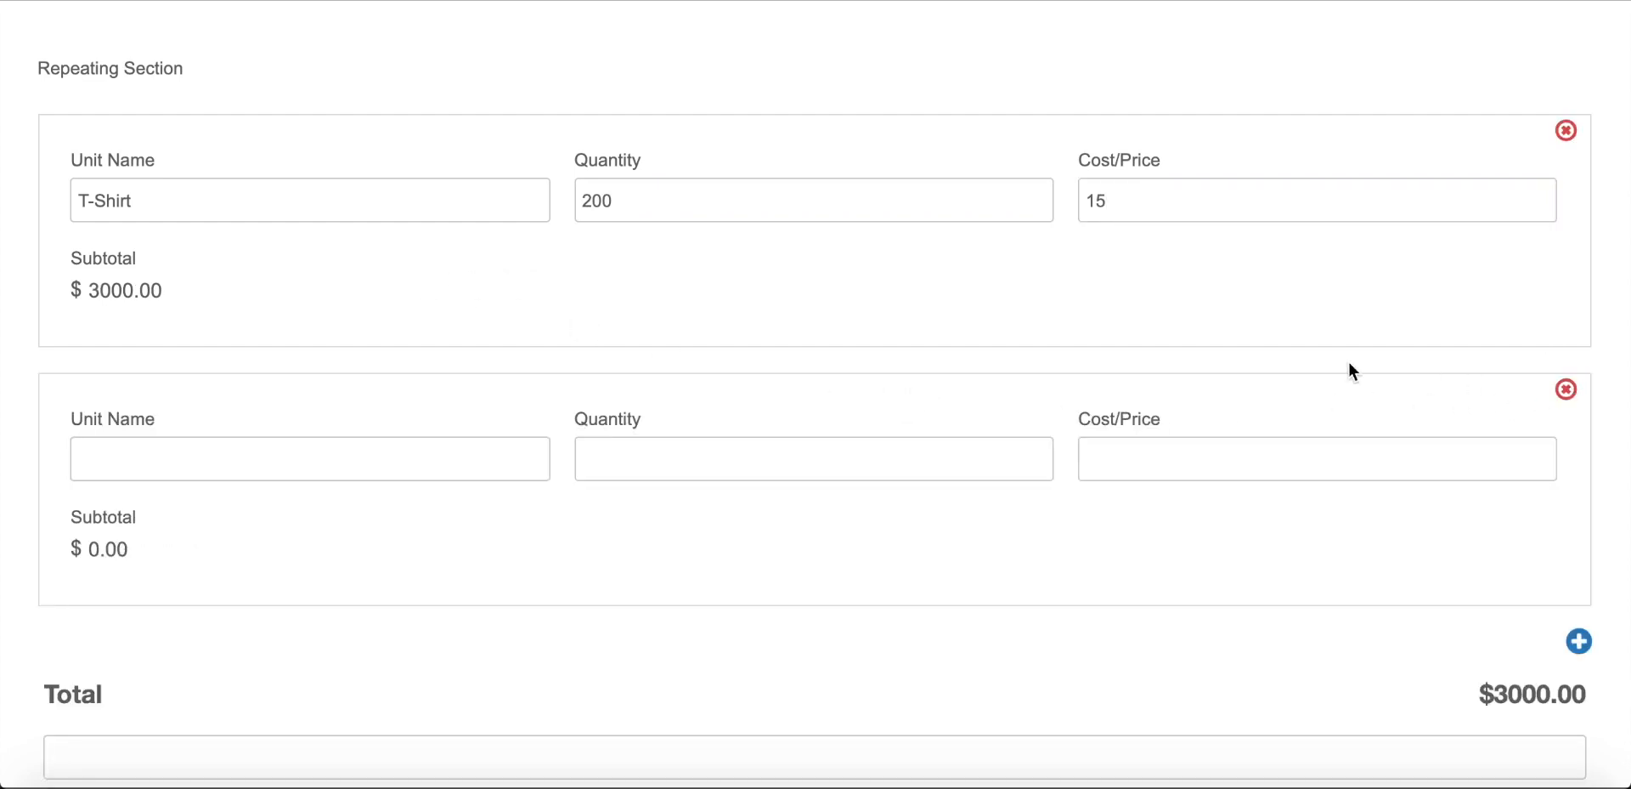
pyautogui.scroll(-1, 1174, 306)
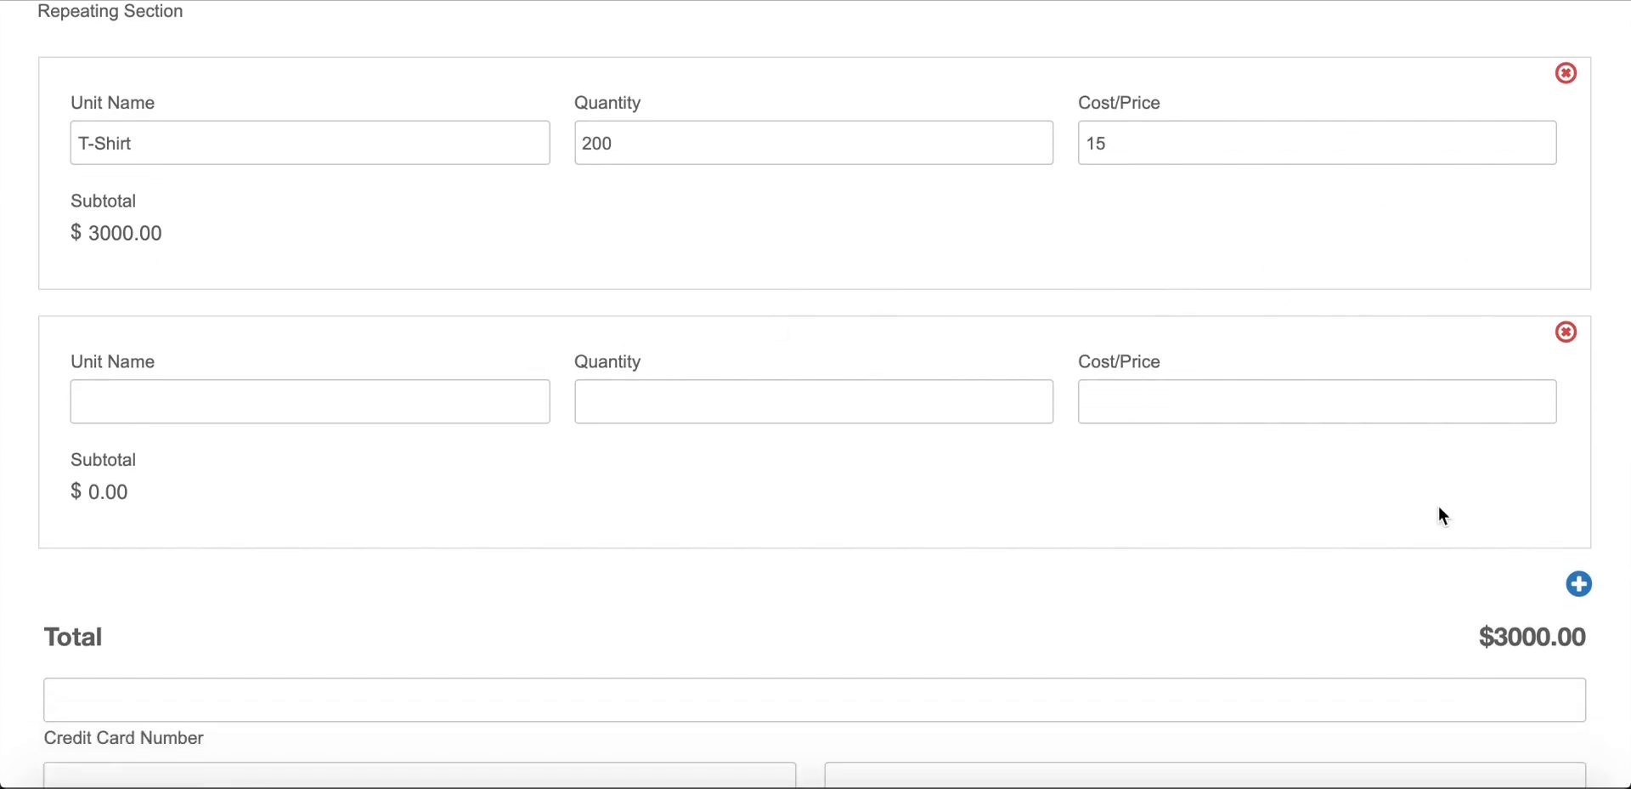
pyautogui.click(1576, 586)
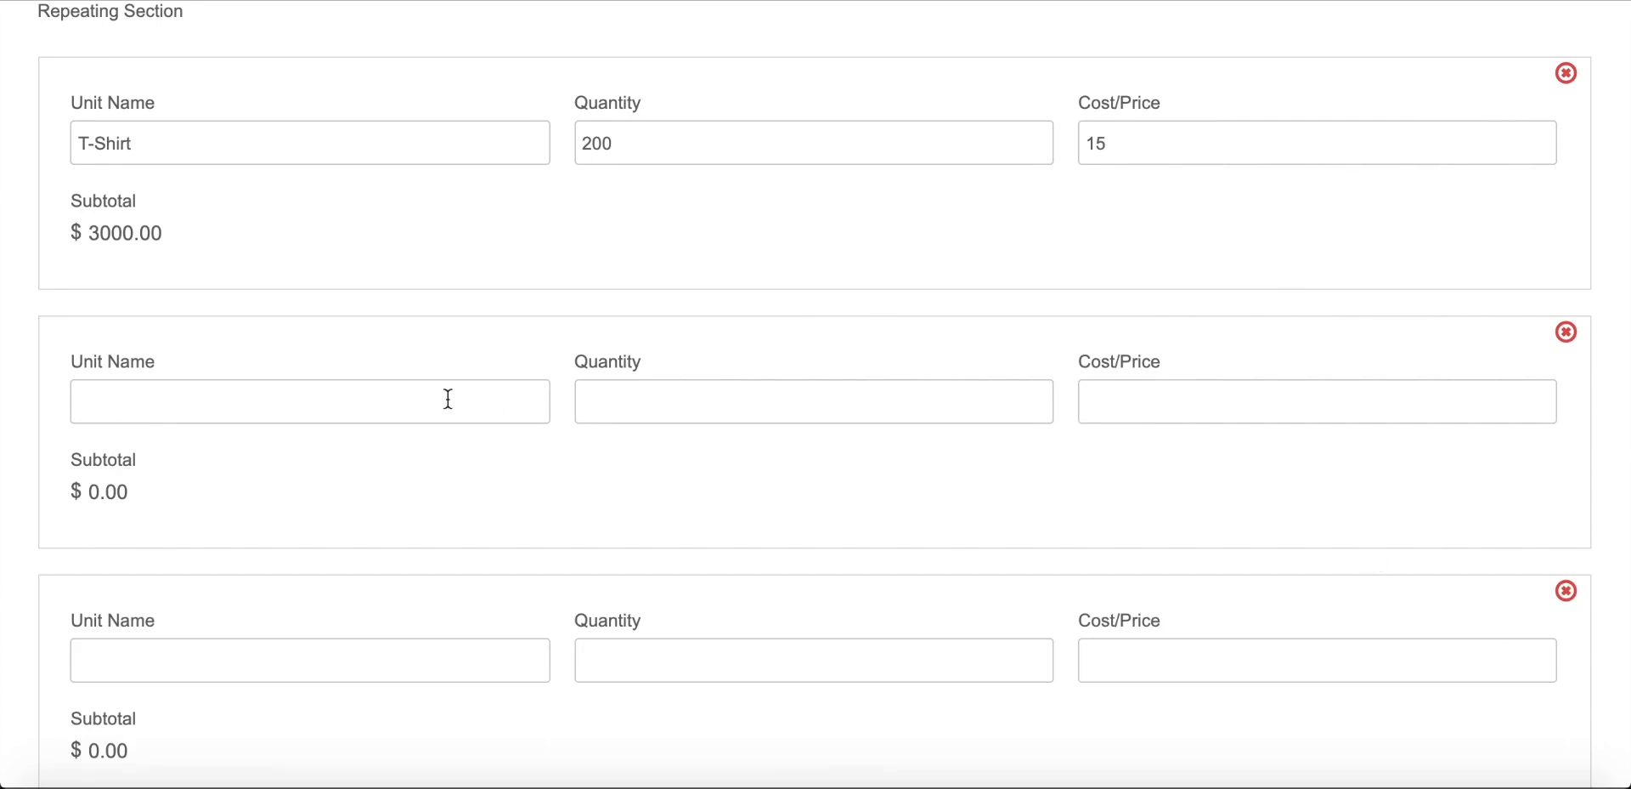
pyautogui.click(328, 397)
pyautogui.write('Hat')
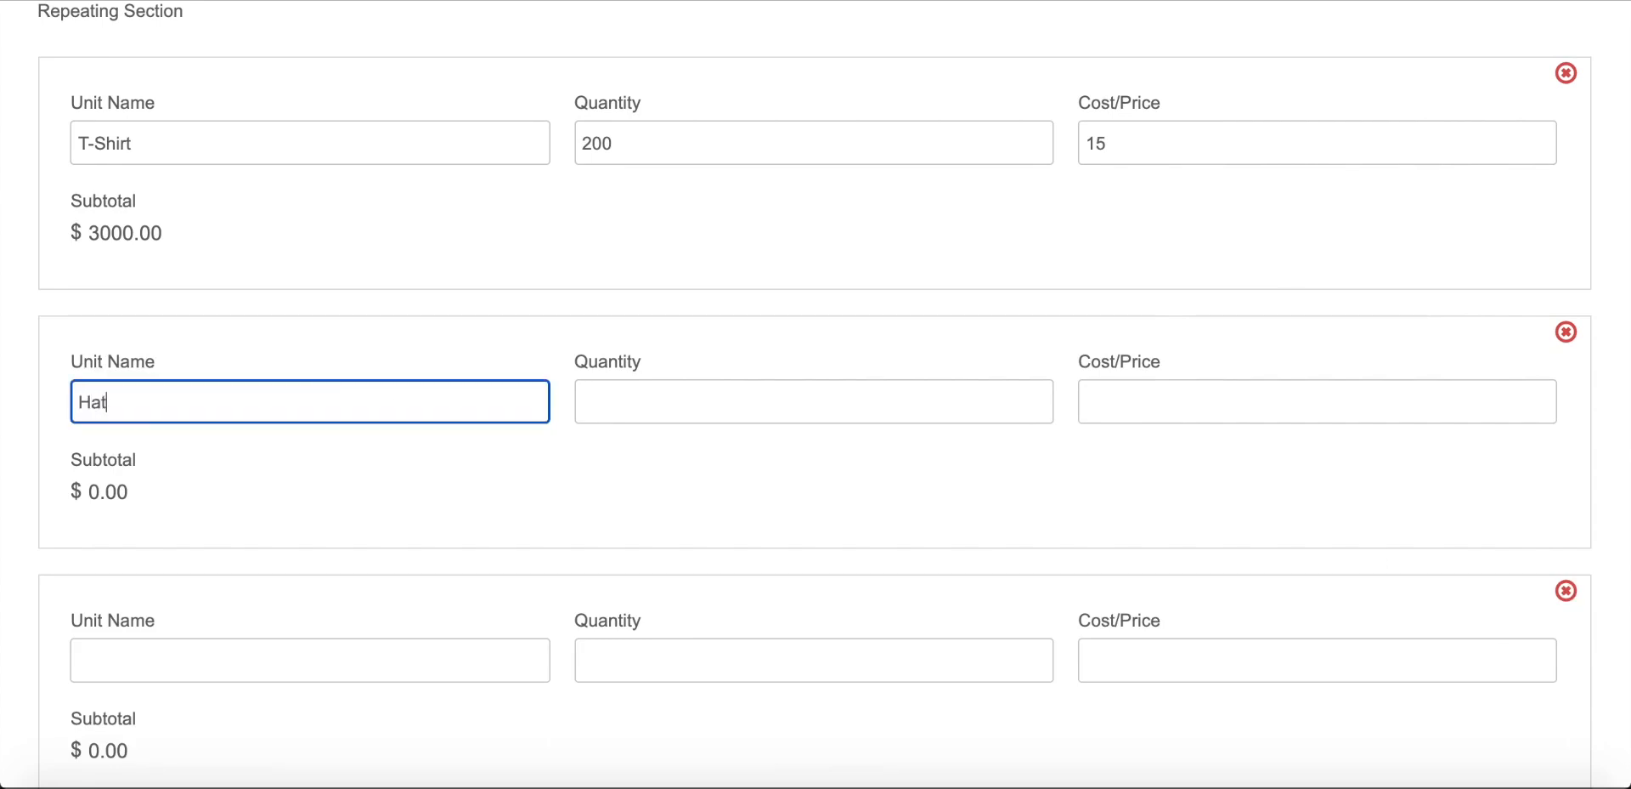
pyautogui.click(298, 649)
pyautogui.write('Pants')
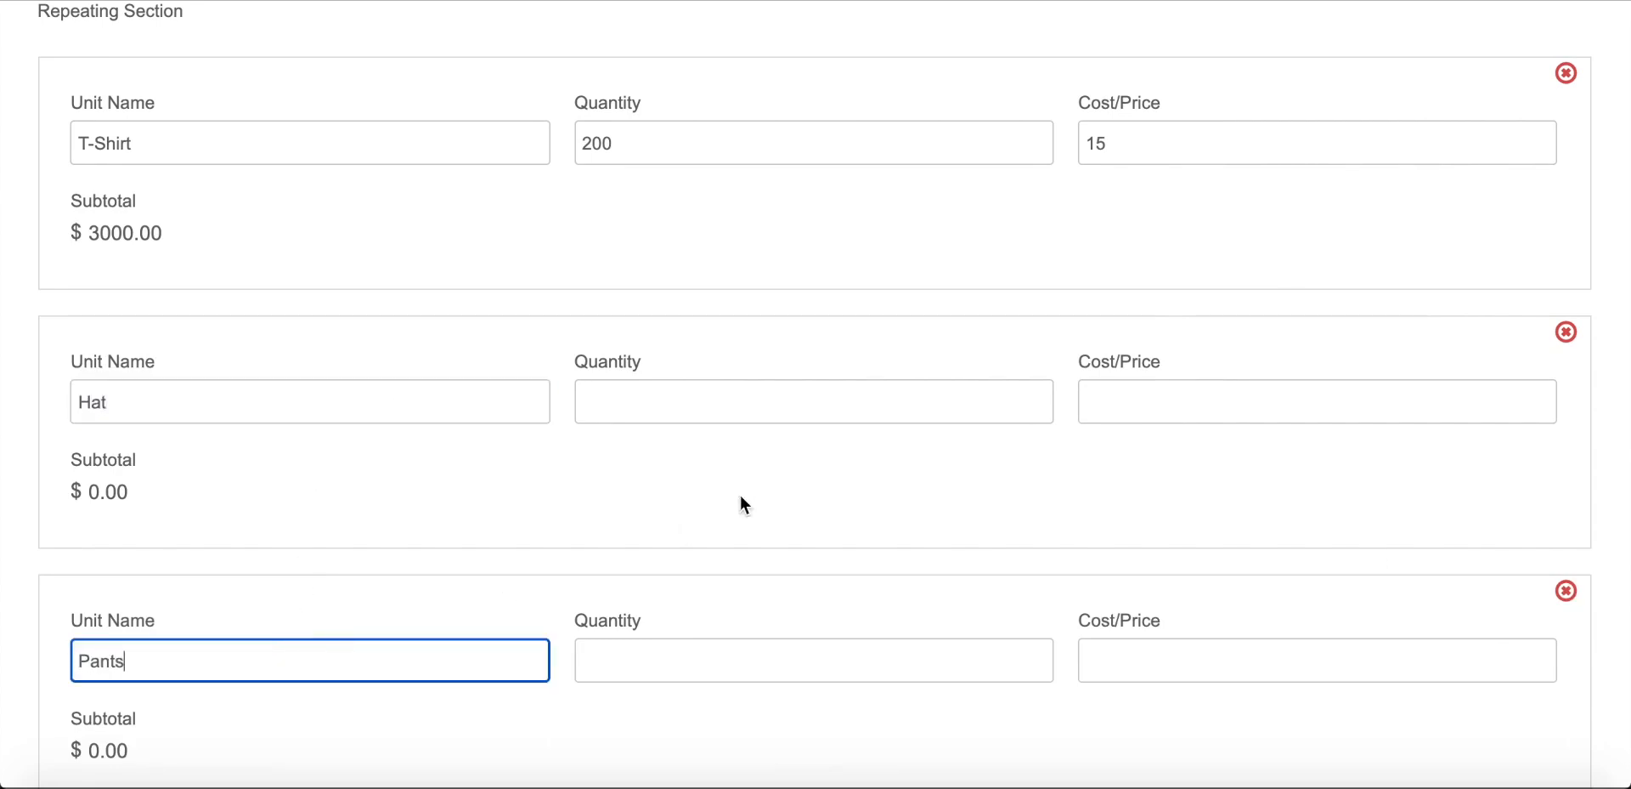
# Set the Quantity to 15 for the Hat row and 25 for the Pants row
pyautogui.click(828, 406)
pyautogui.write('15')
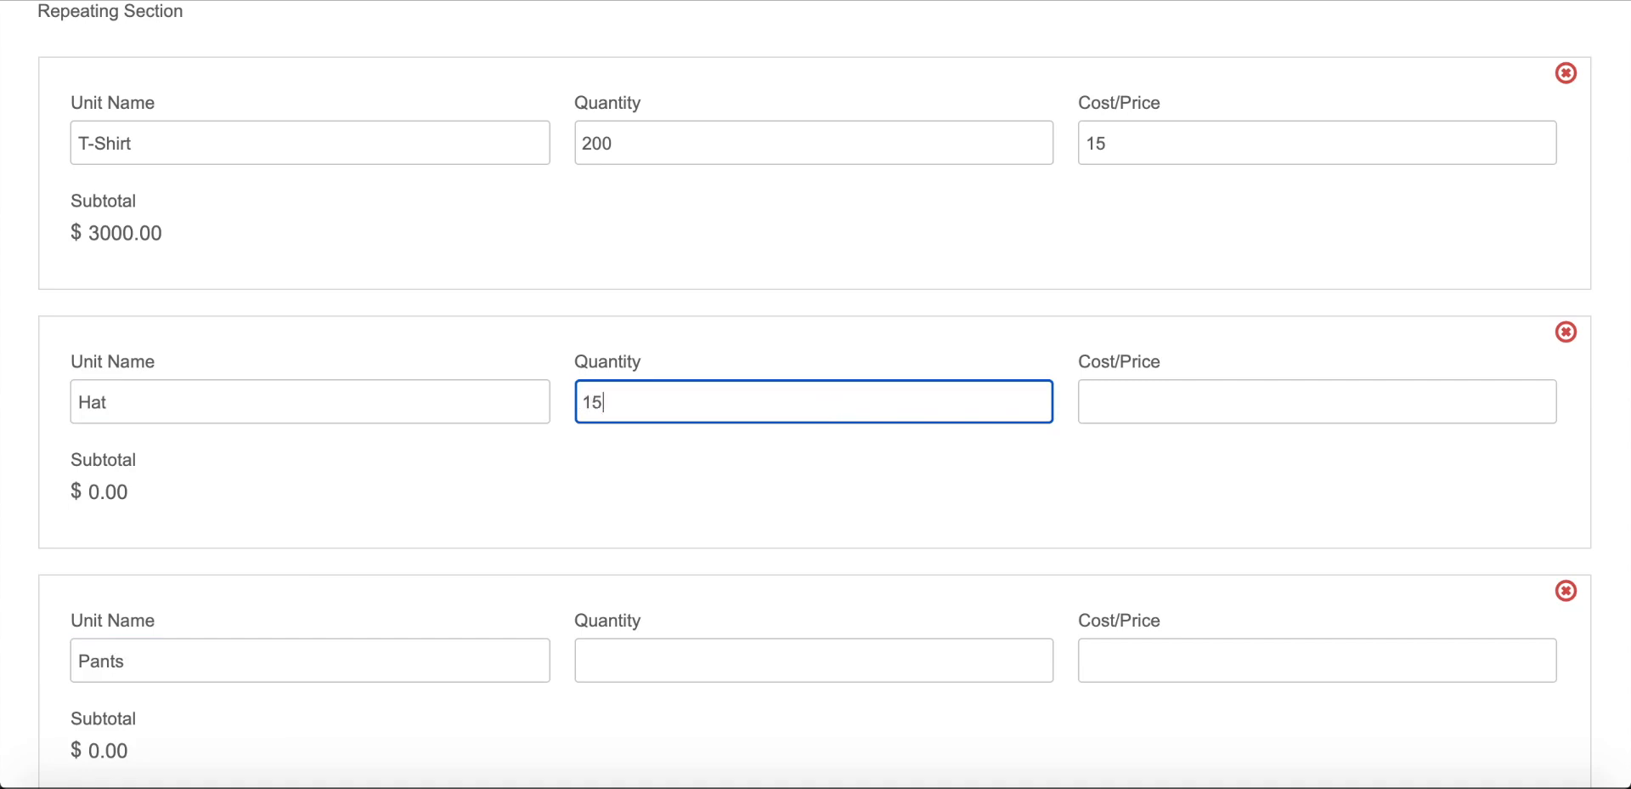
pyautogui.click(757, 648)
pyautogui.write('25')
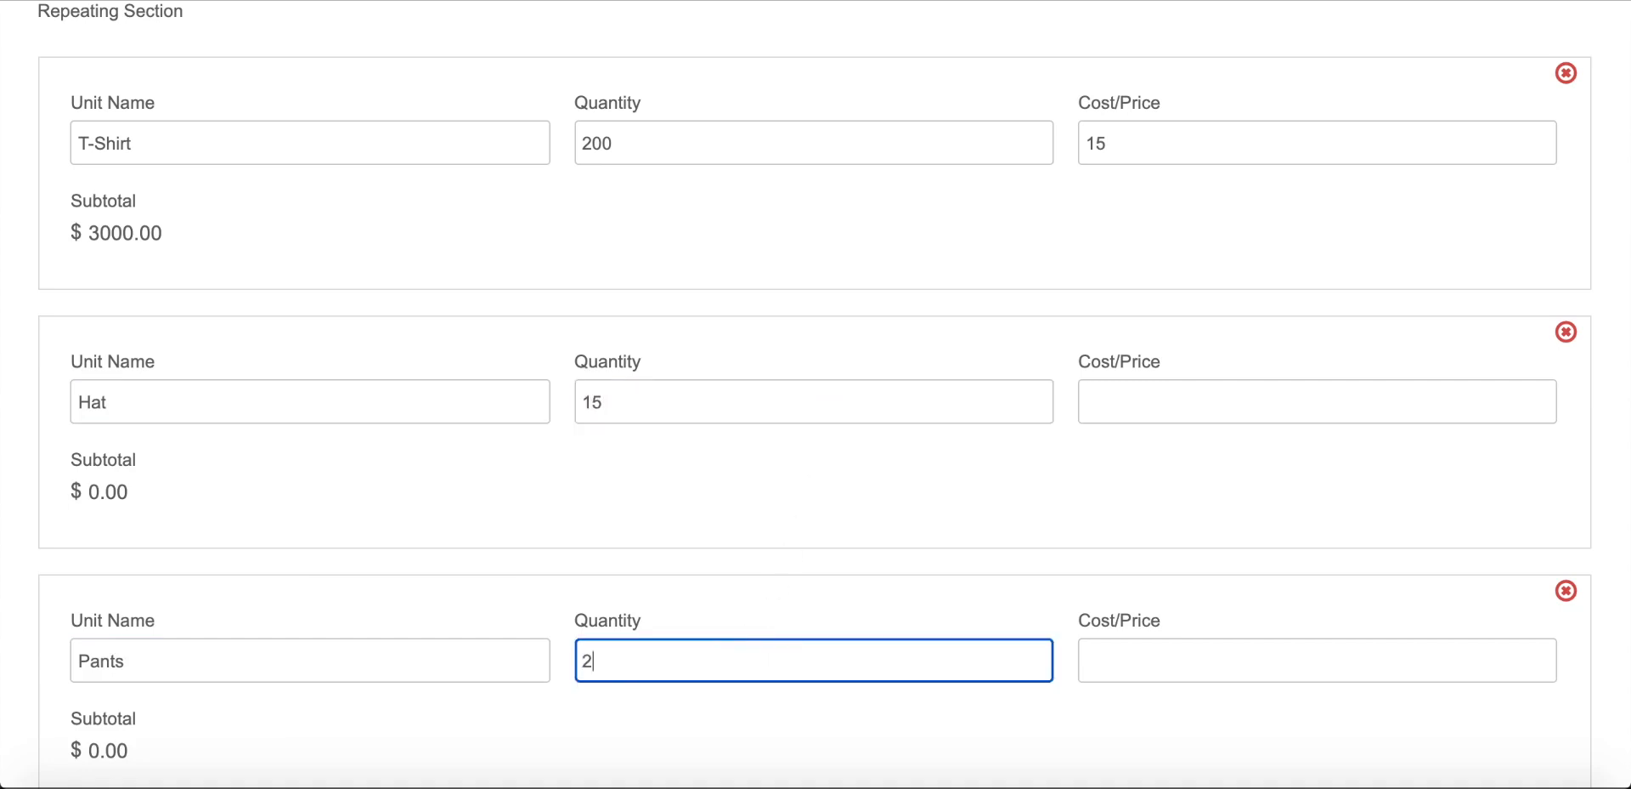
# Set the Cost/Price to 30 for Pants and 10 for Hat, dismissing the Skype helper request, and review the calculated subtotals
pyautogui.click(1264, 650)
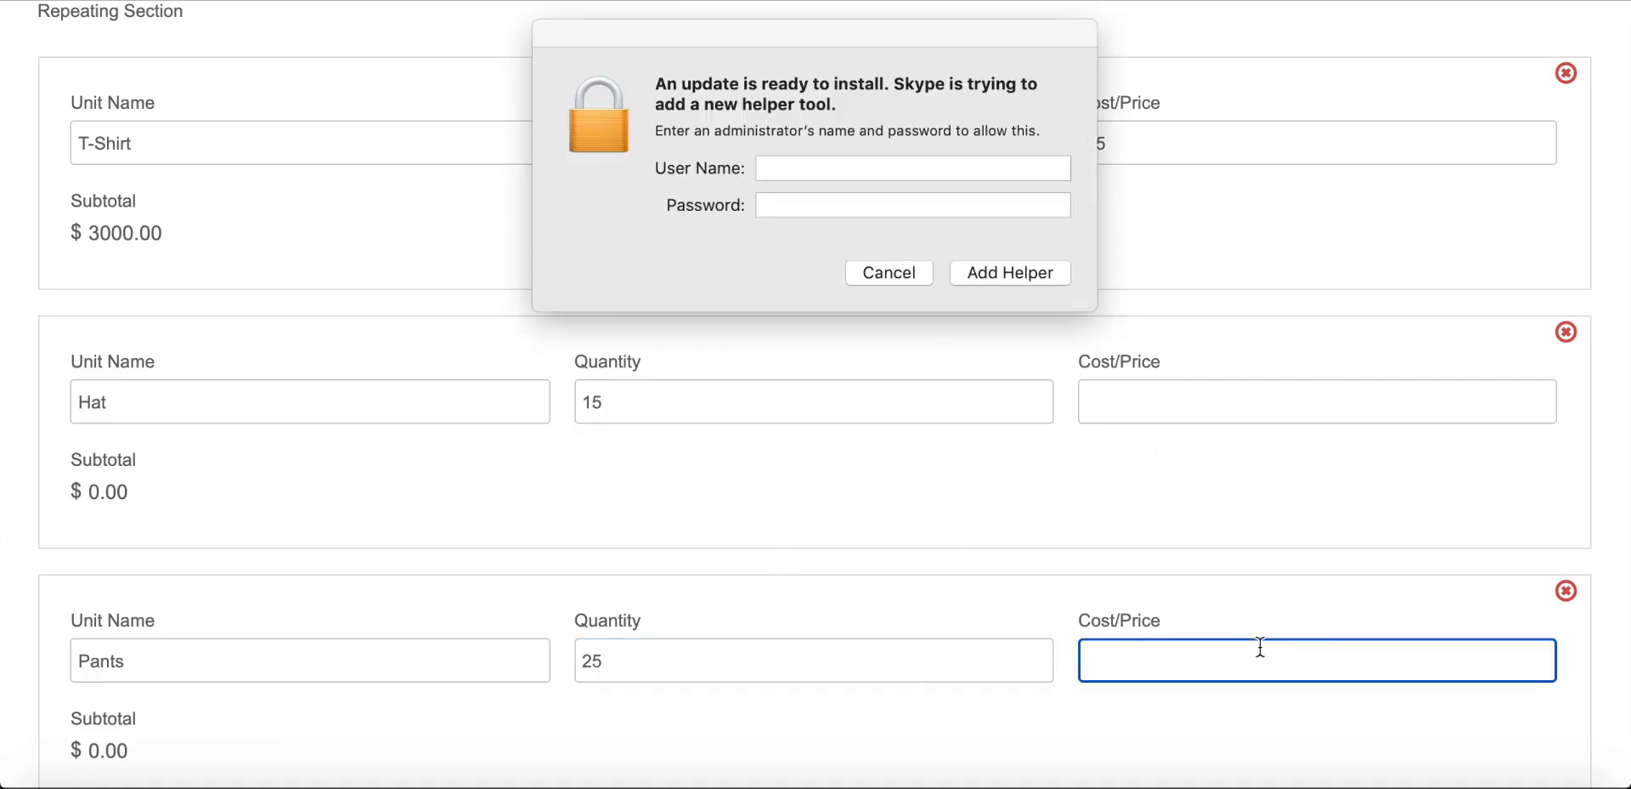
pyautogui.write('30')
pyautogui.click(896, 272)
pyautogui.click(1169, 401)
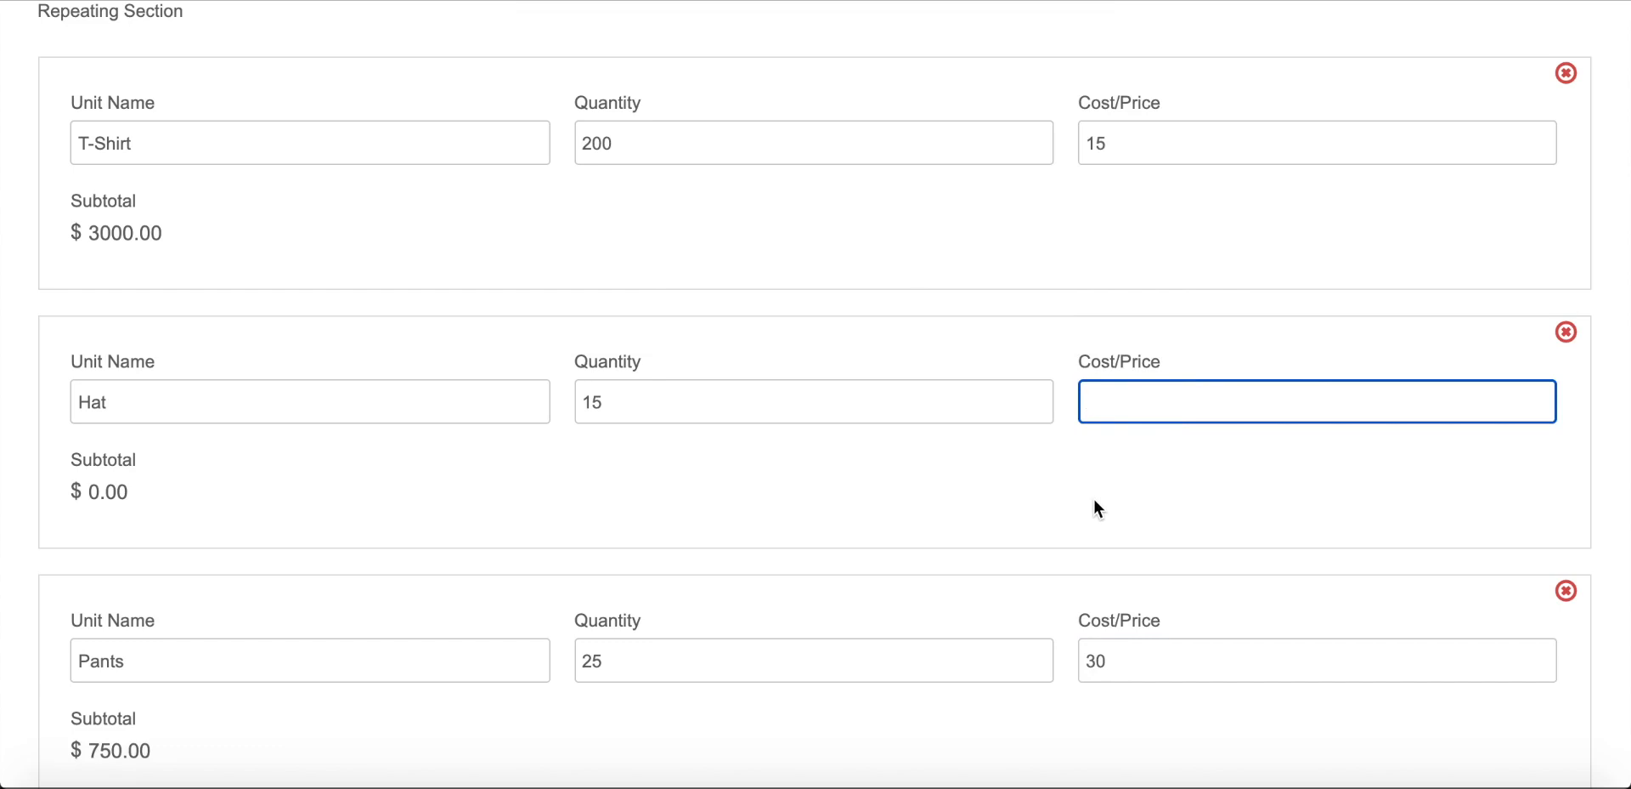
pyautogui.write('10')
pyautogui.click(1006, 513)
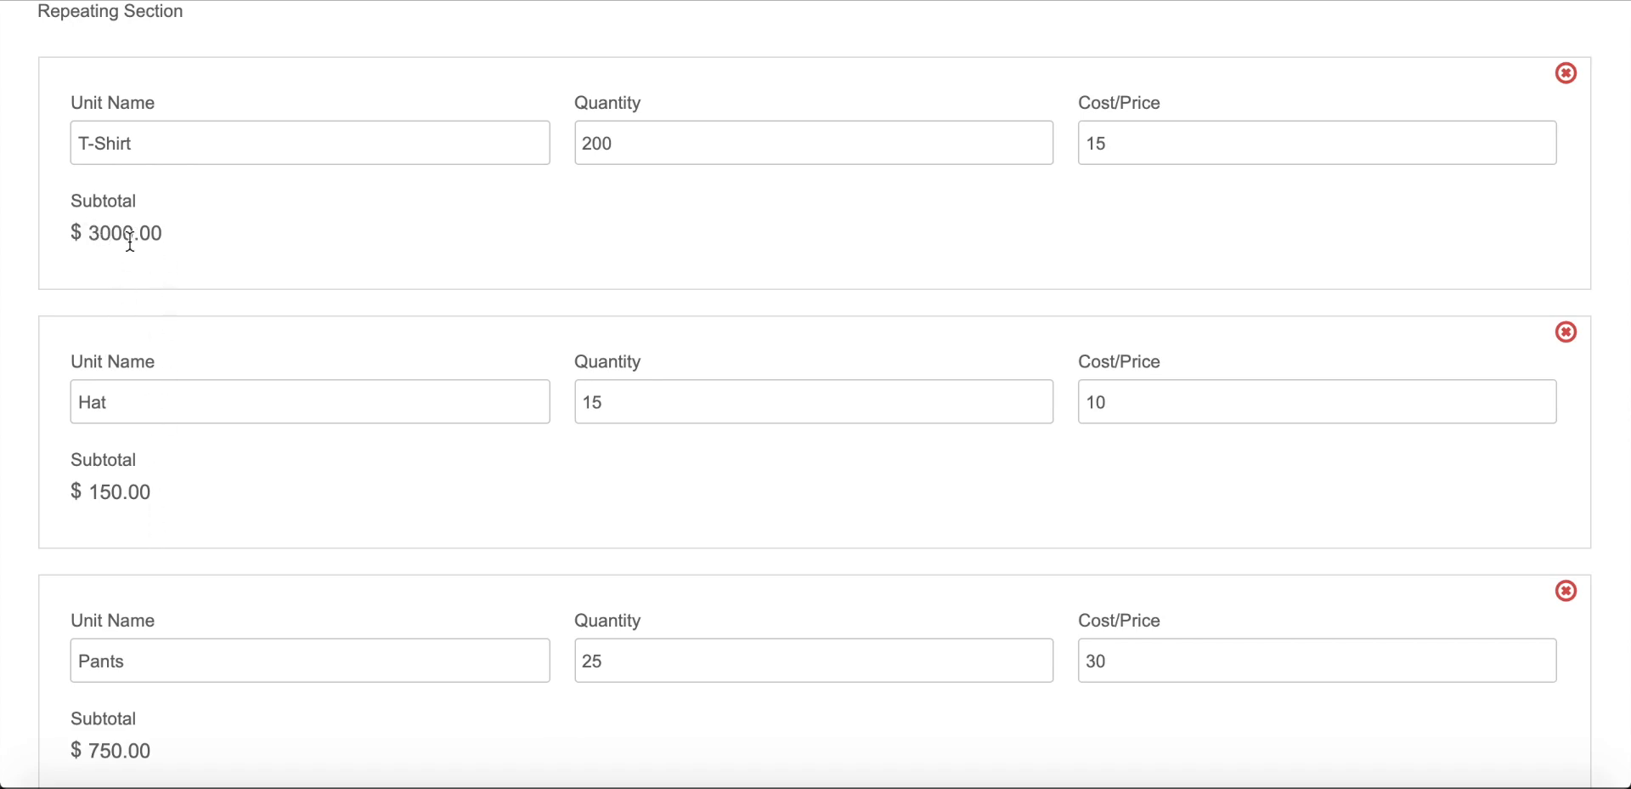
pyautogui.scroll(1, 130, 241)
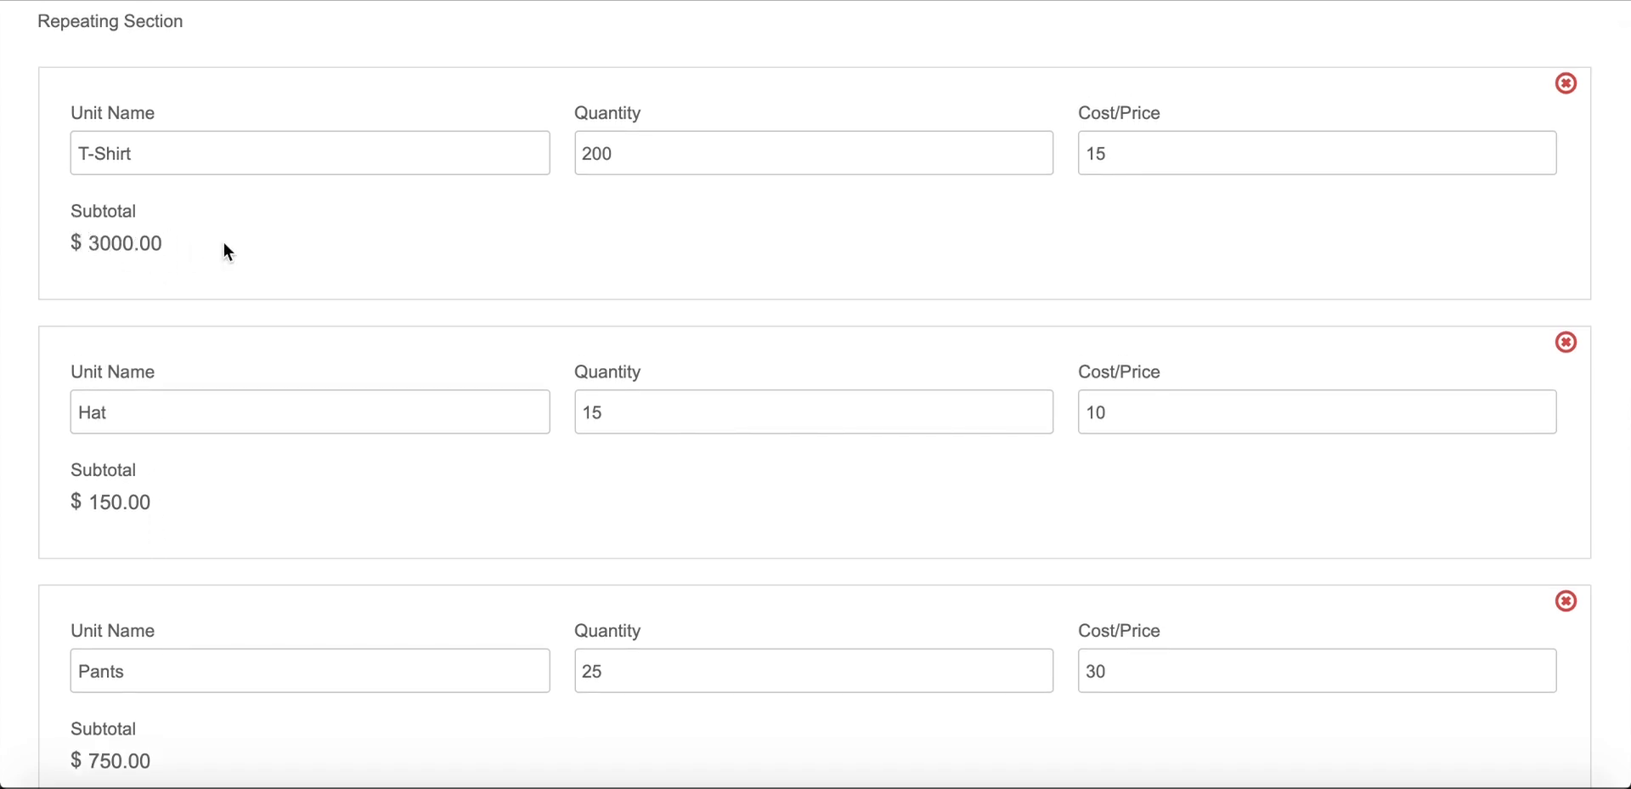
pyautogui.scroll(-3, 227, 252)
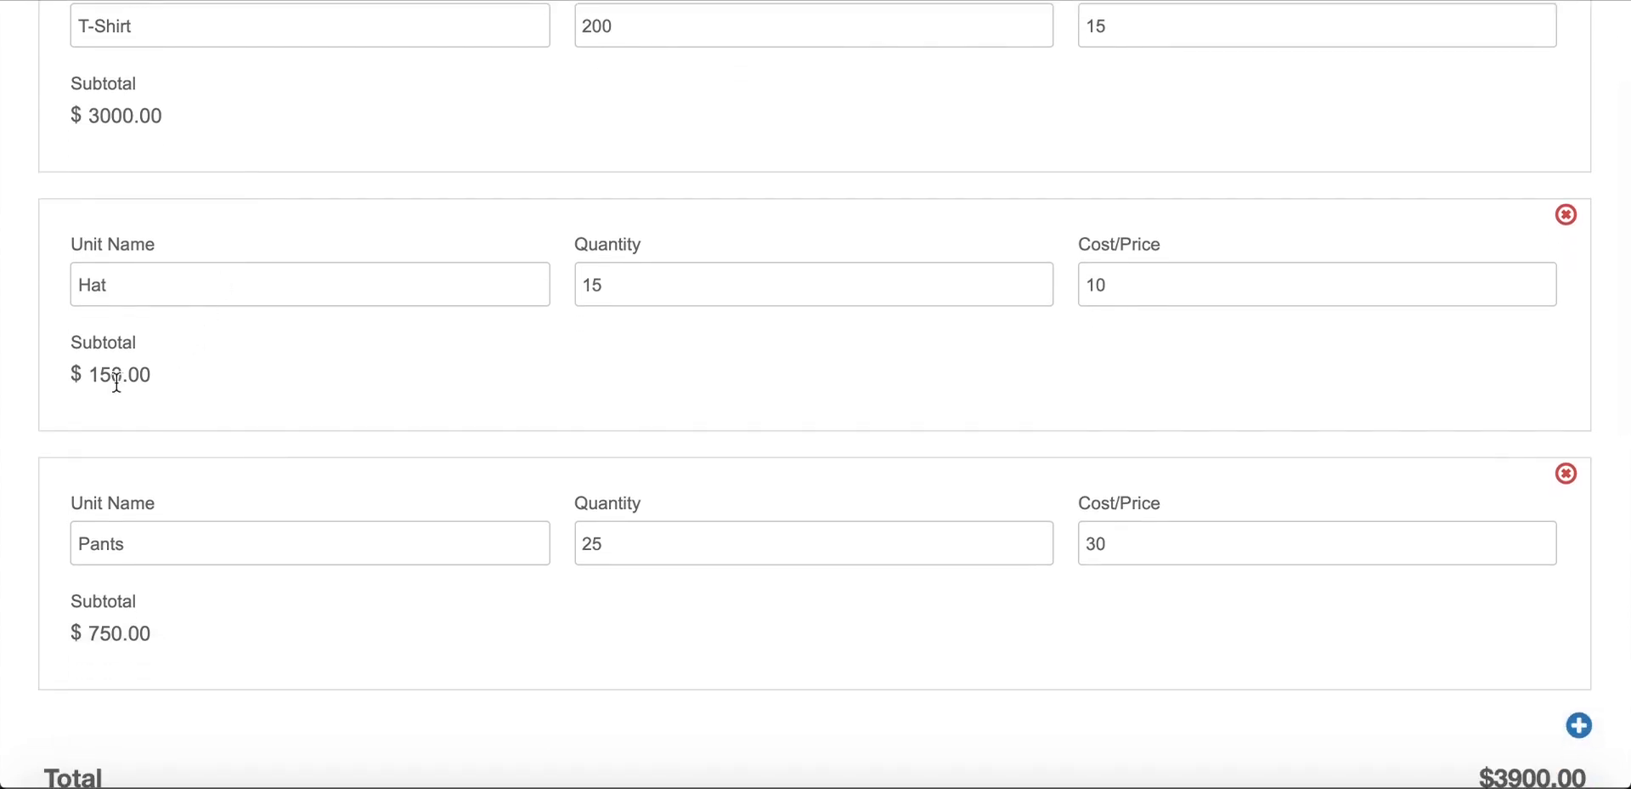
# Examine the subtotals of the T-Shirt, Hat and Pants rows against the total shown above the credit card payment fields
pyautogui.scroll(-1, 176, 370)
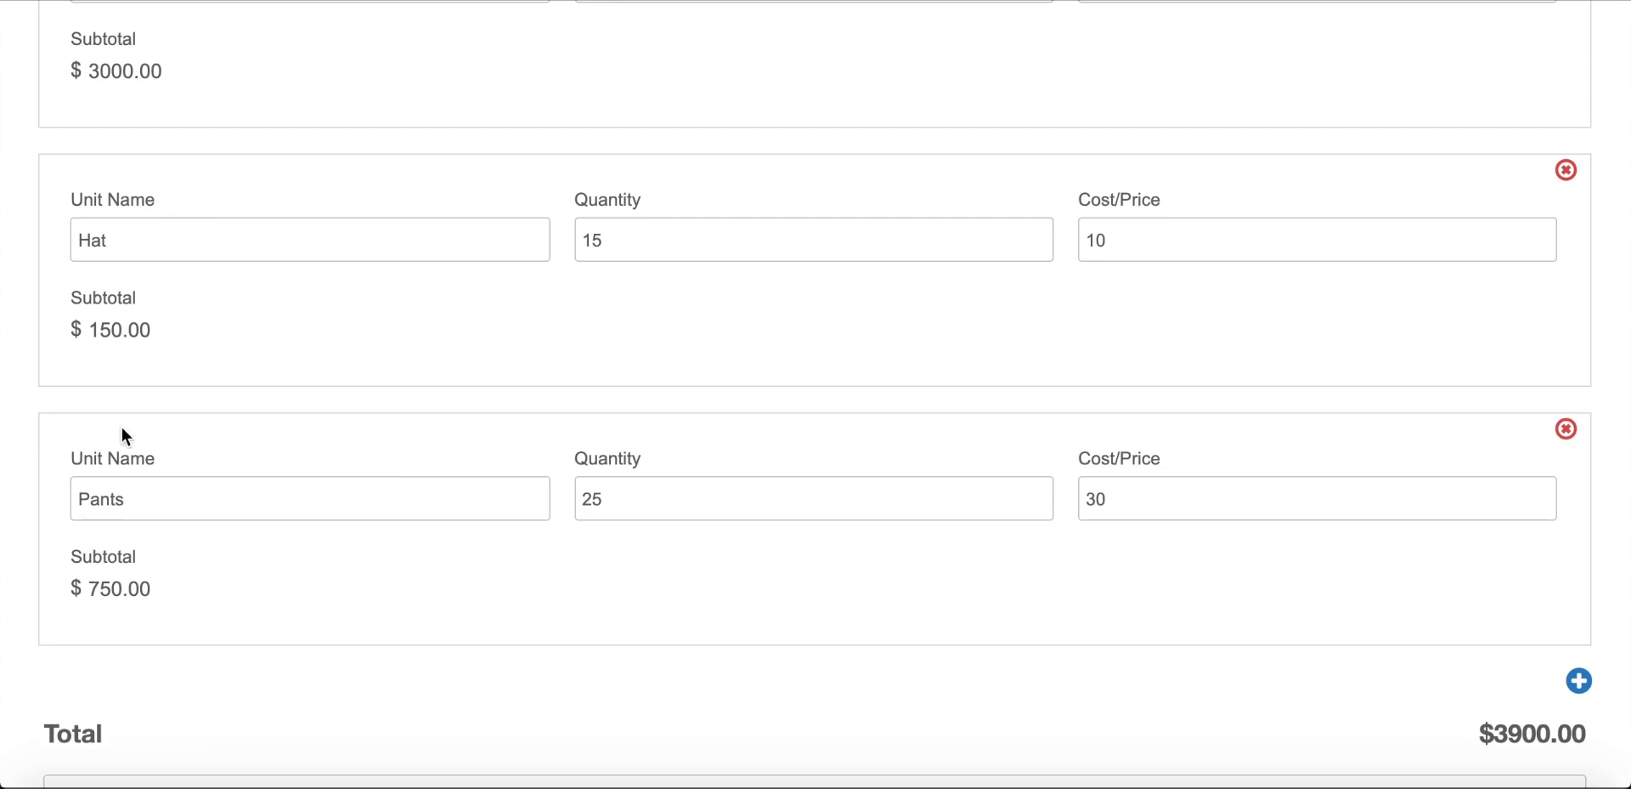
pyautogui.scroll(-2, 248, 452)
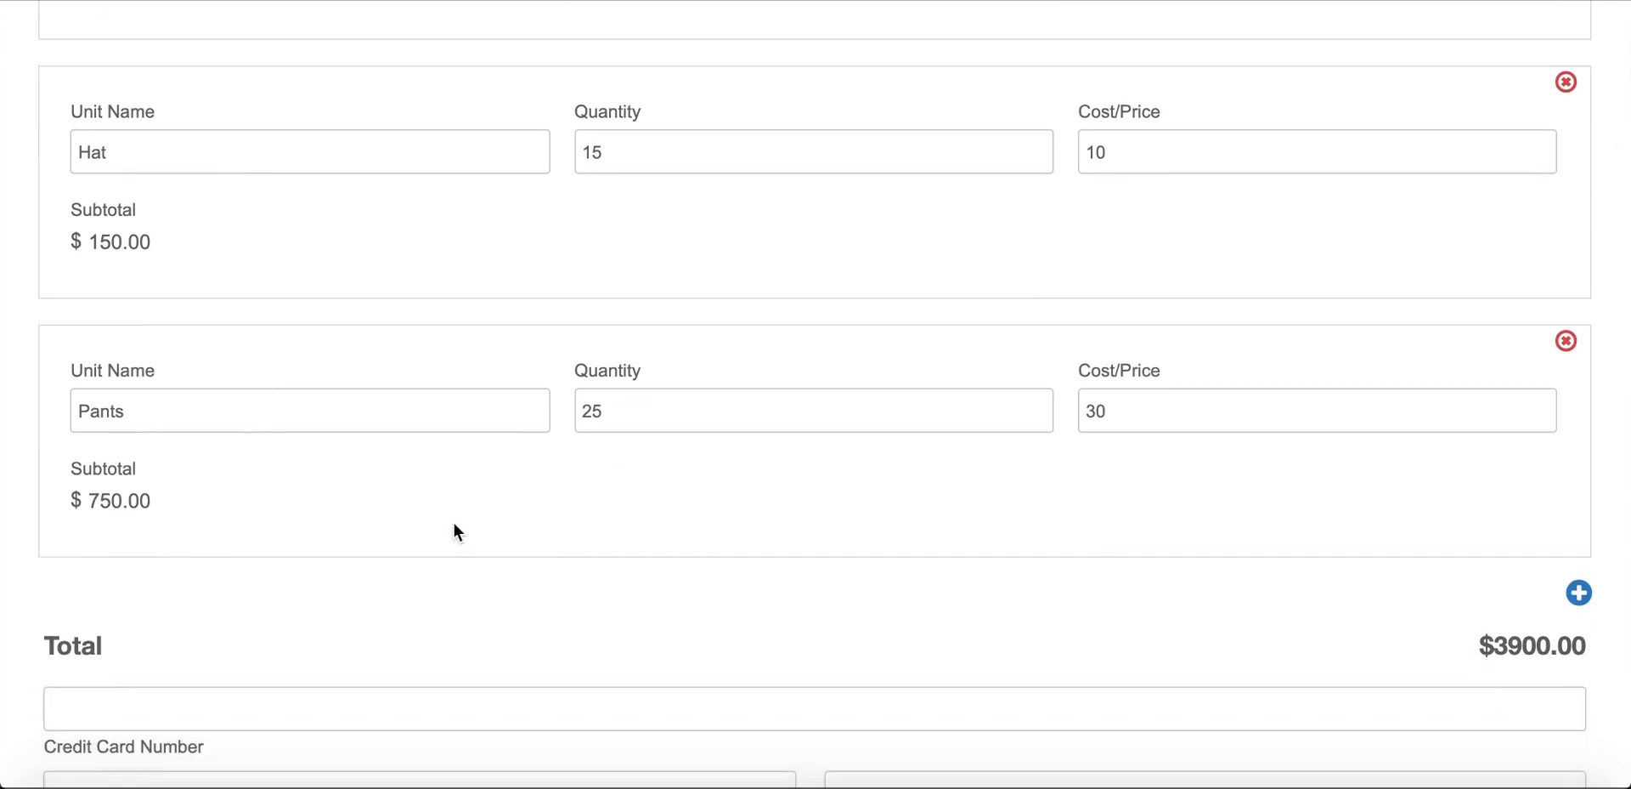
pyautogui.scroll(-1, 455, 530)
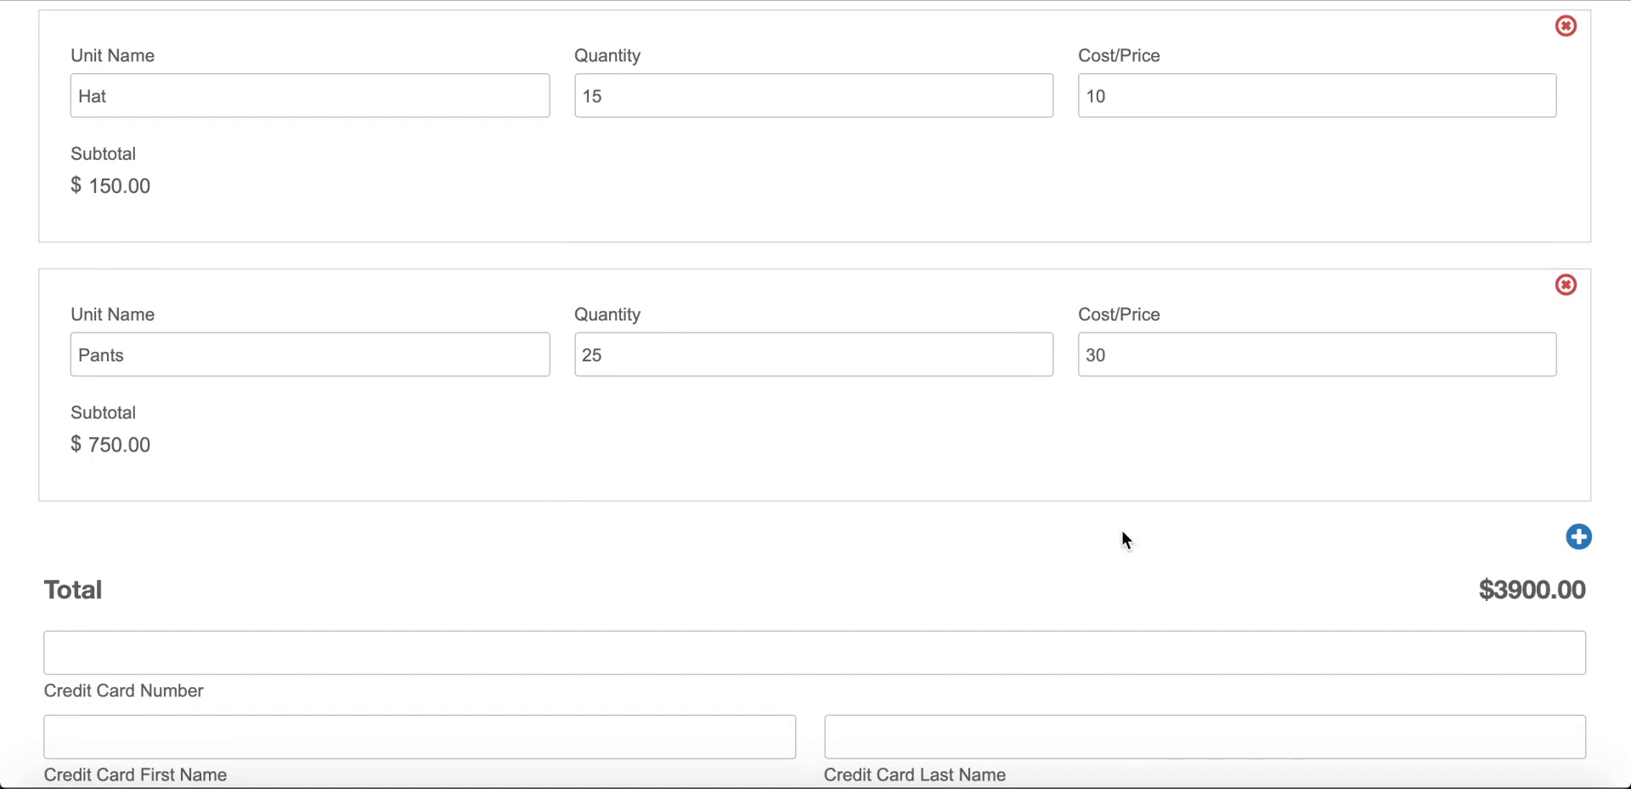
pyautogui.scroll(4, 958, 472)
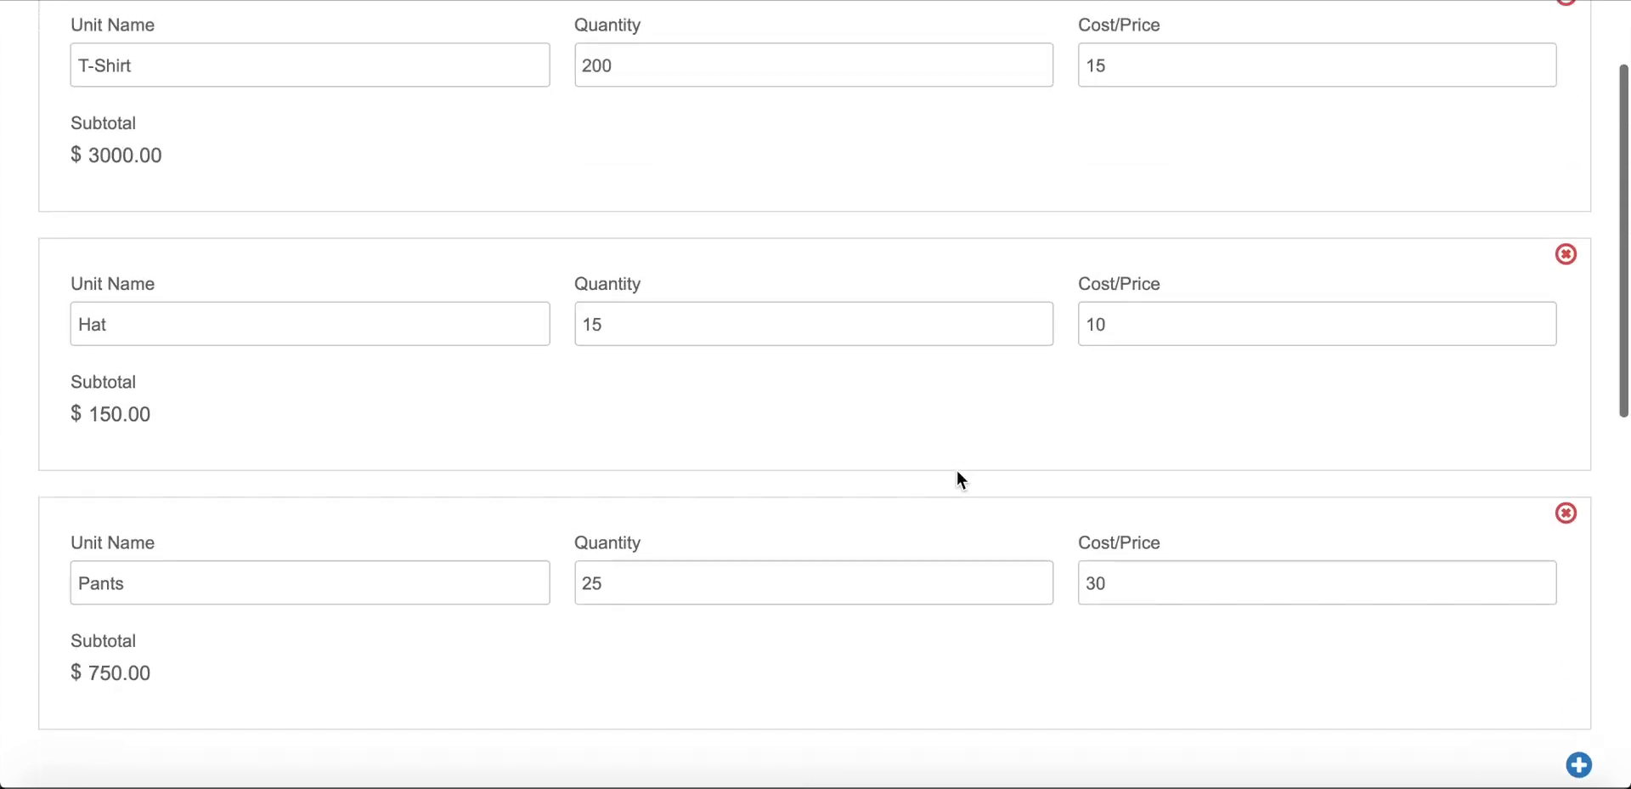
pyautogui.scroll(-4, 957, 477)
pyautogui.scroll(-5, 957, 477)
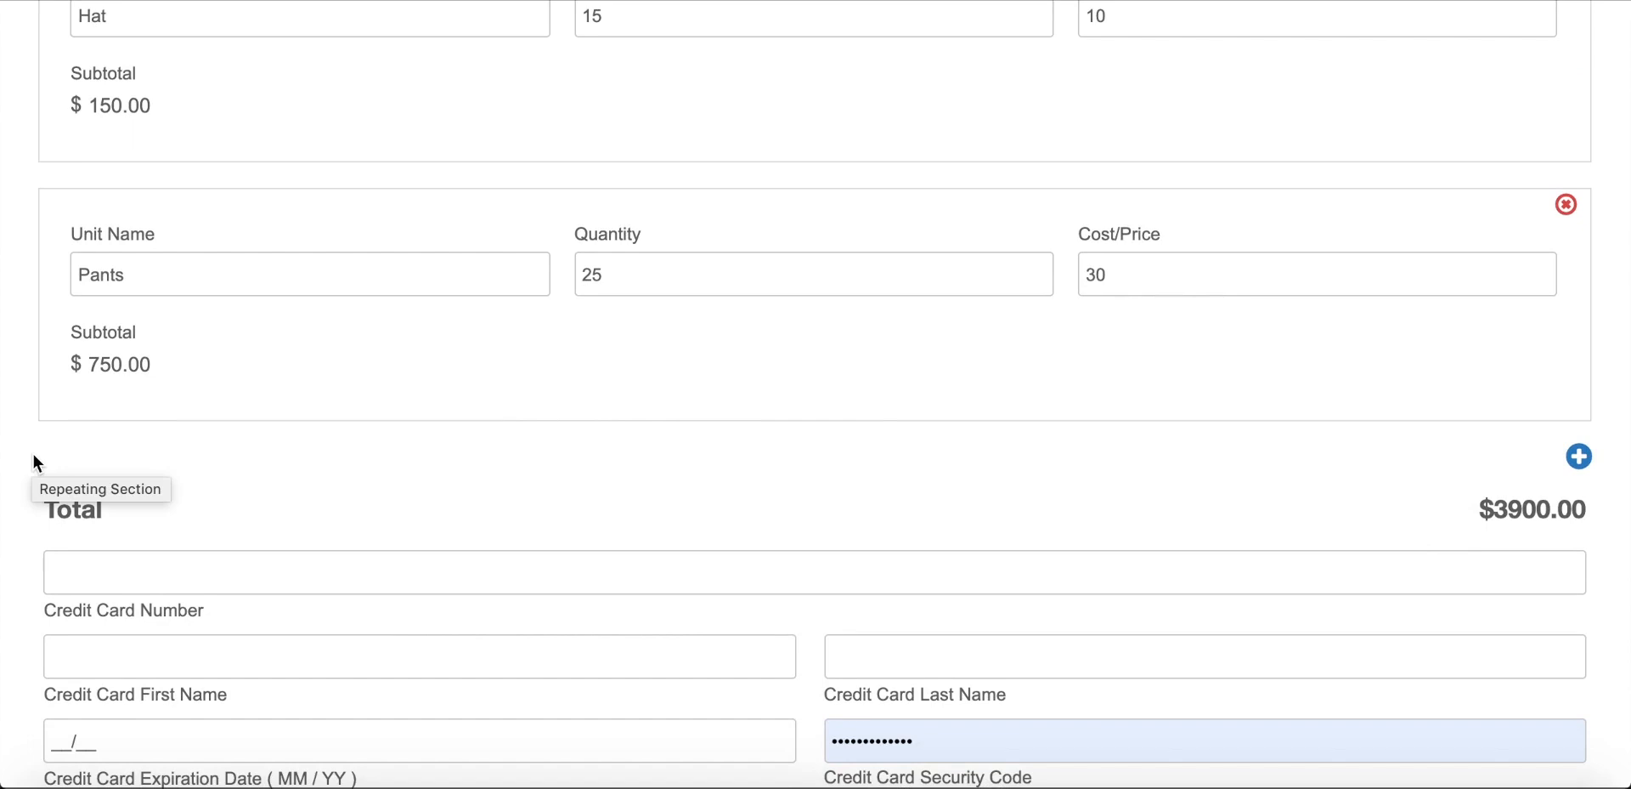
pyautogui.scroll(1, 34, 462)
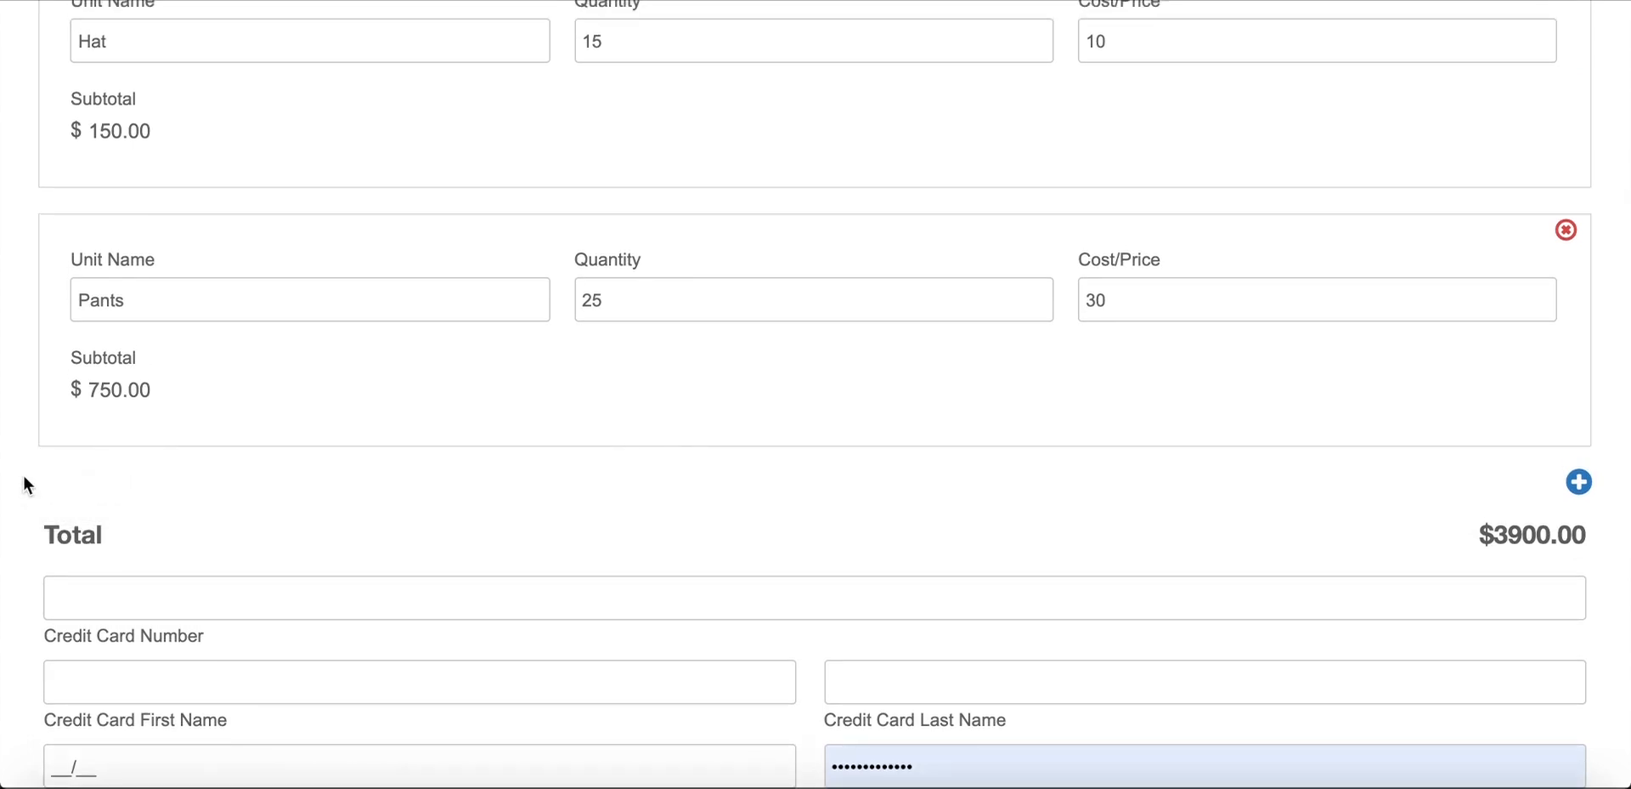
pyautogui.scroll(5, 24, 479)
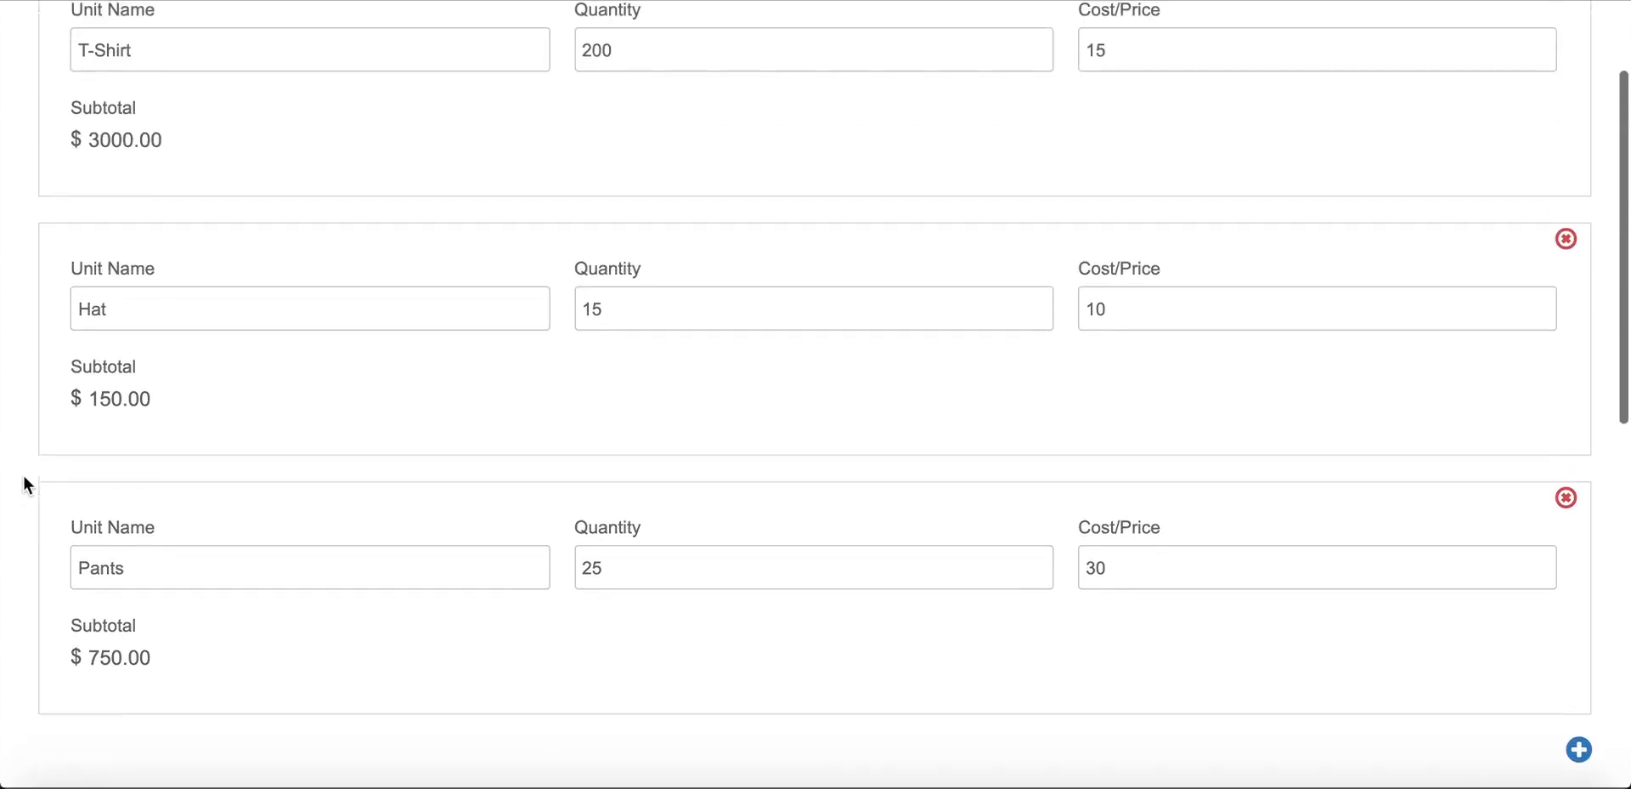
pyautogui.scroll(-7, 23, 474)
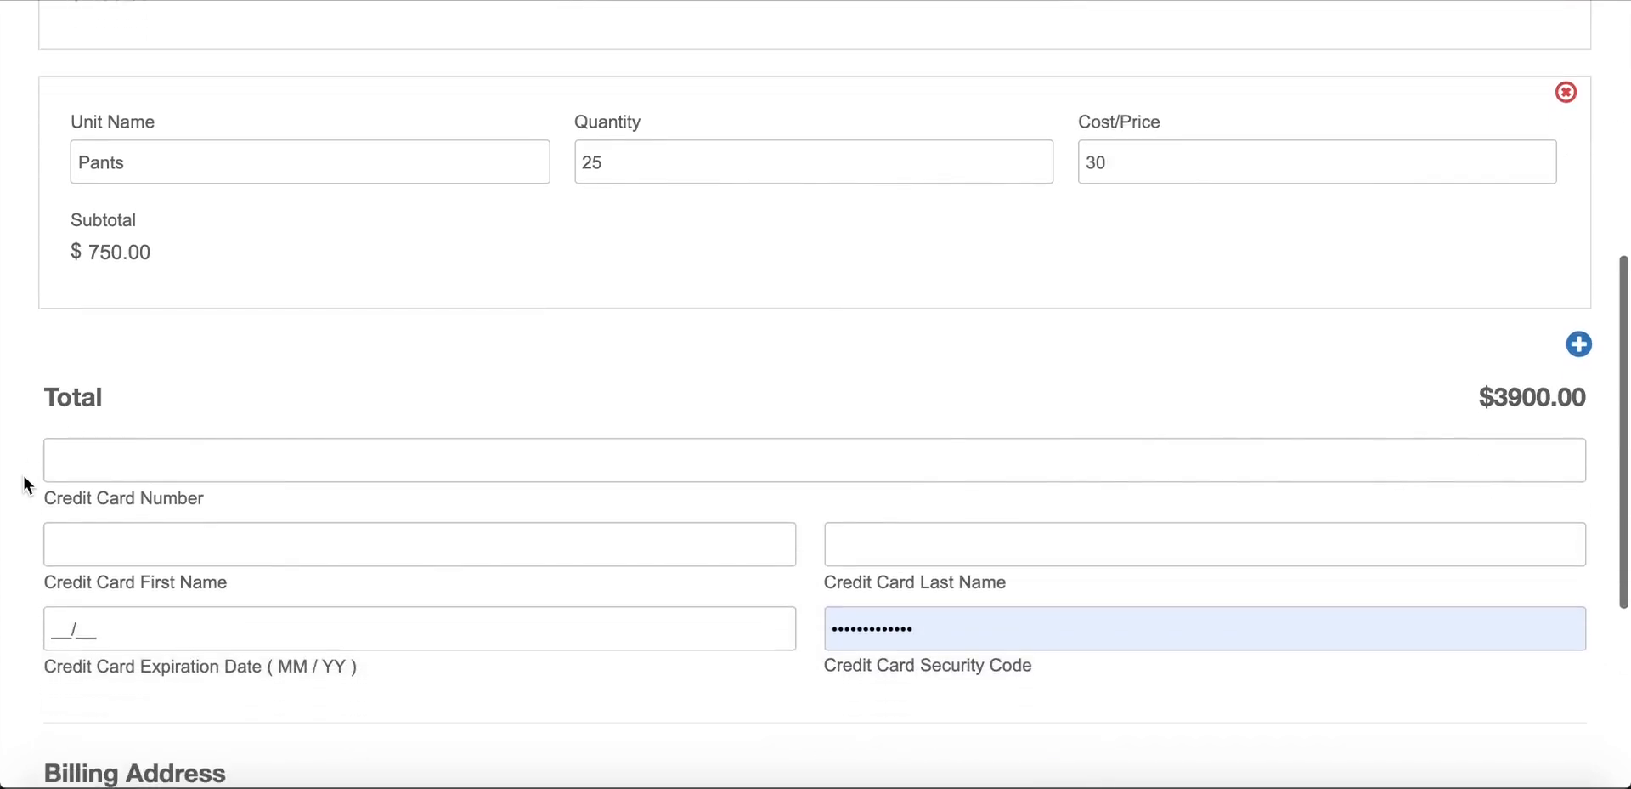